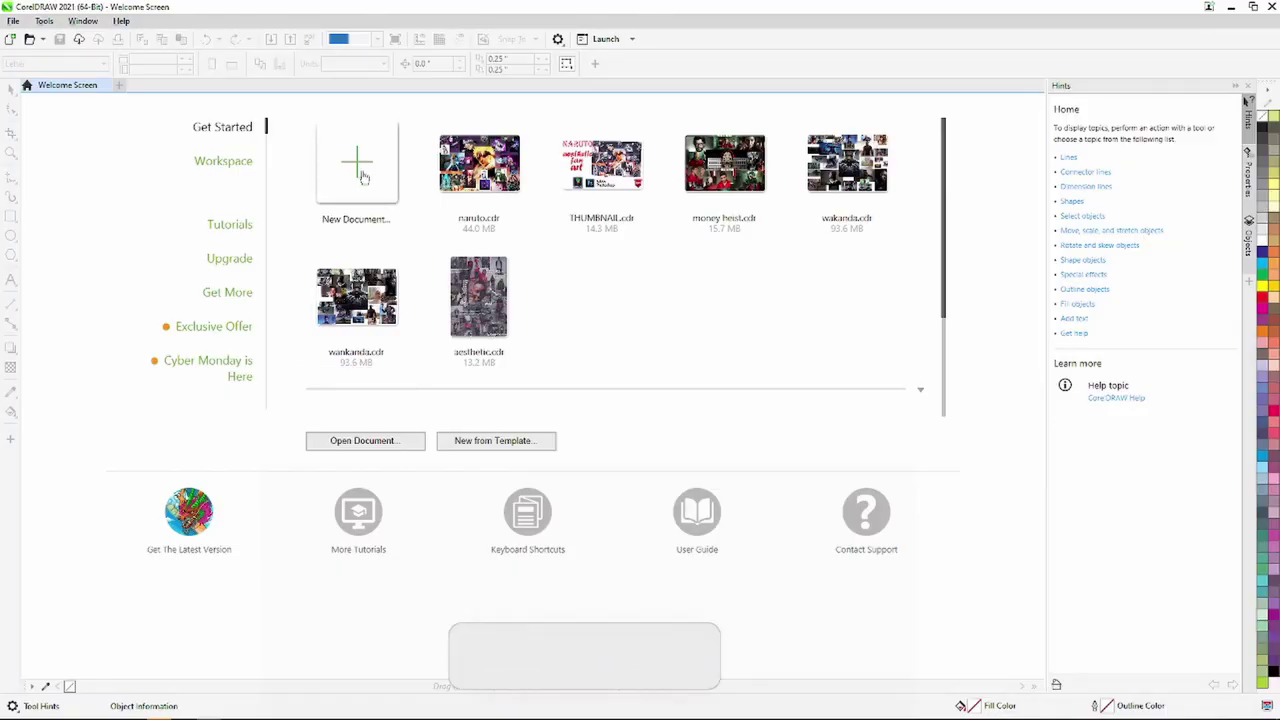
Create a new document named PEAKY BLINDERS at A4 size, 300 dpi, RGB.
click(362, 175)
text(PEAKY BLNDERS)
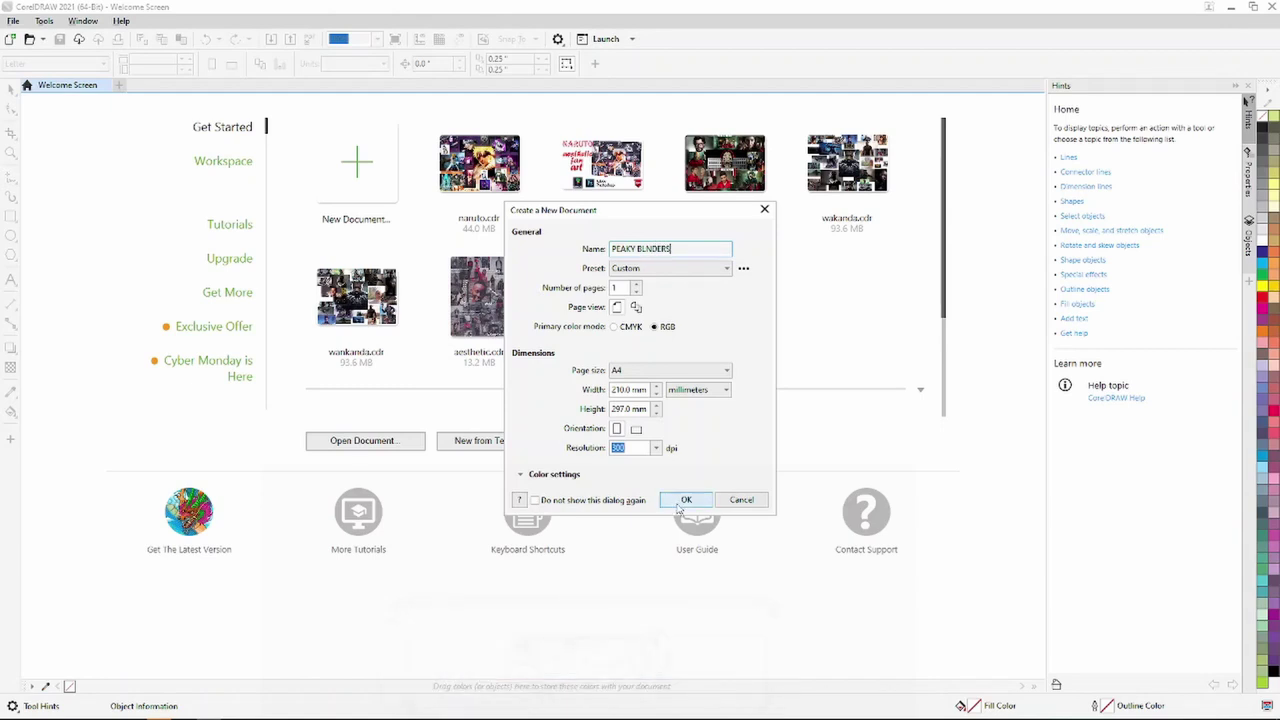
click(686, 499)
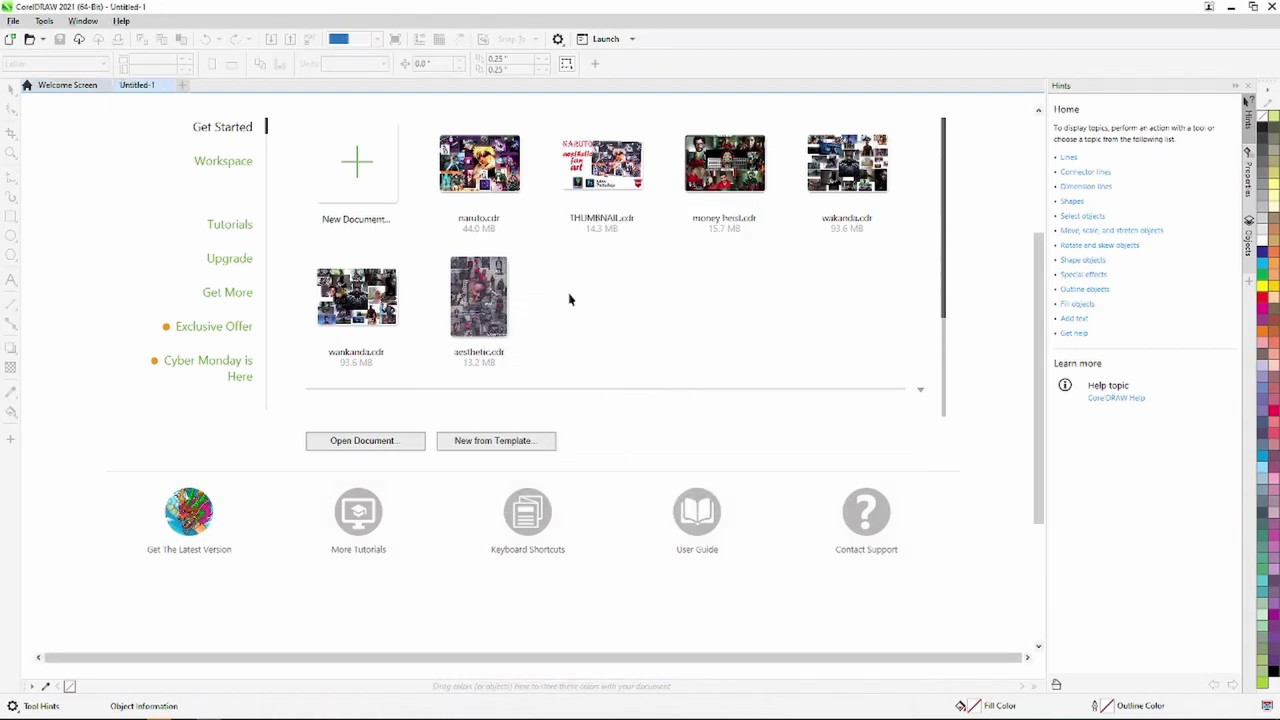
Switch the page to landscape and import every image in the peaky blinders folder.
click(256, 63)
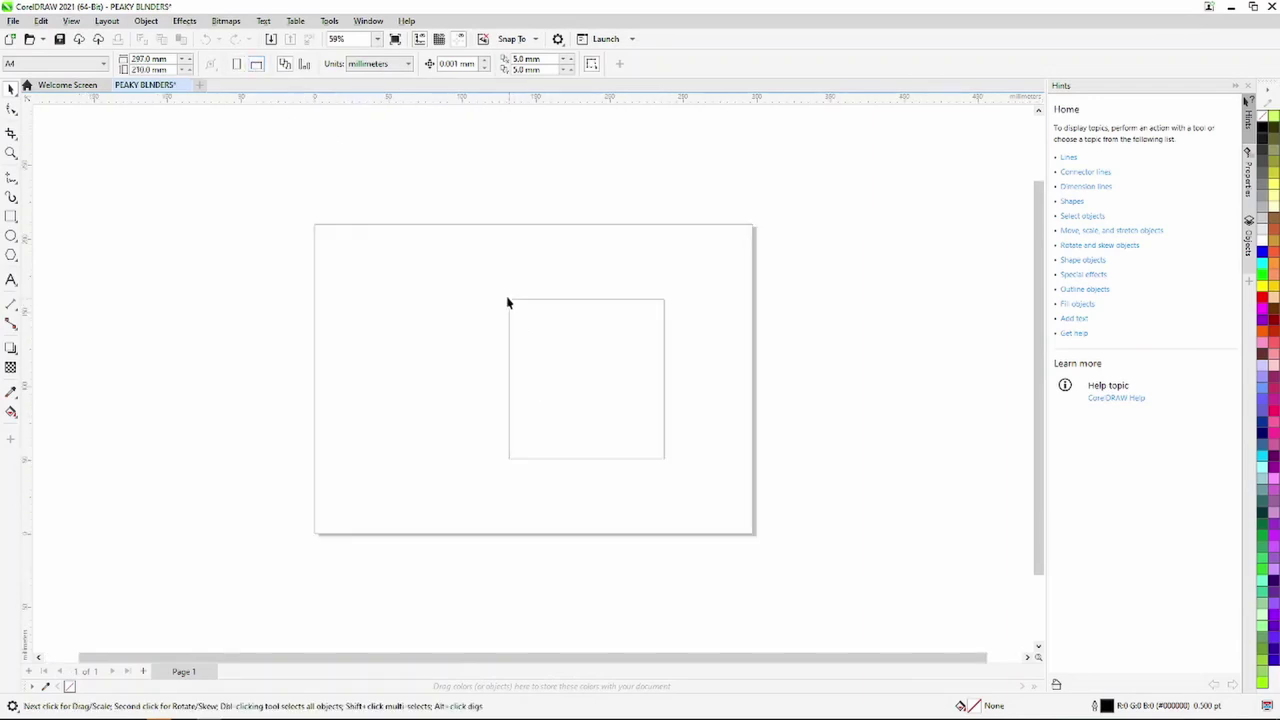
key(ctrl+i)
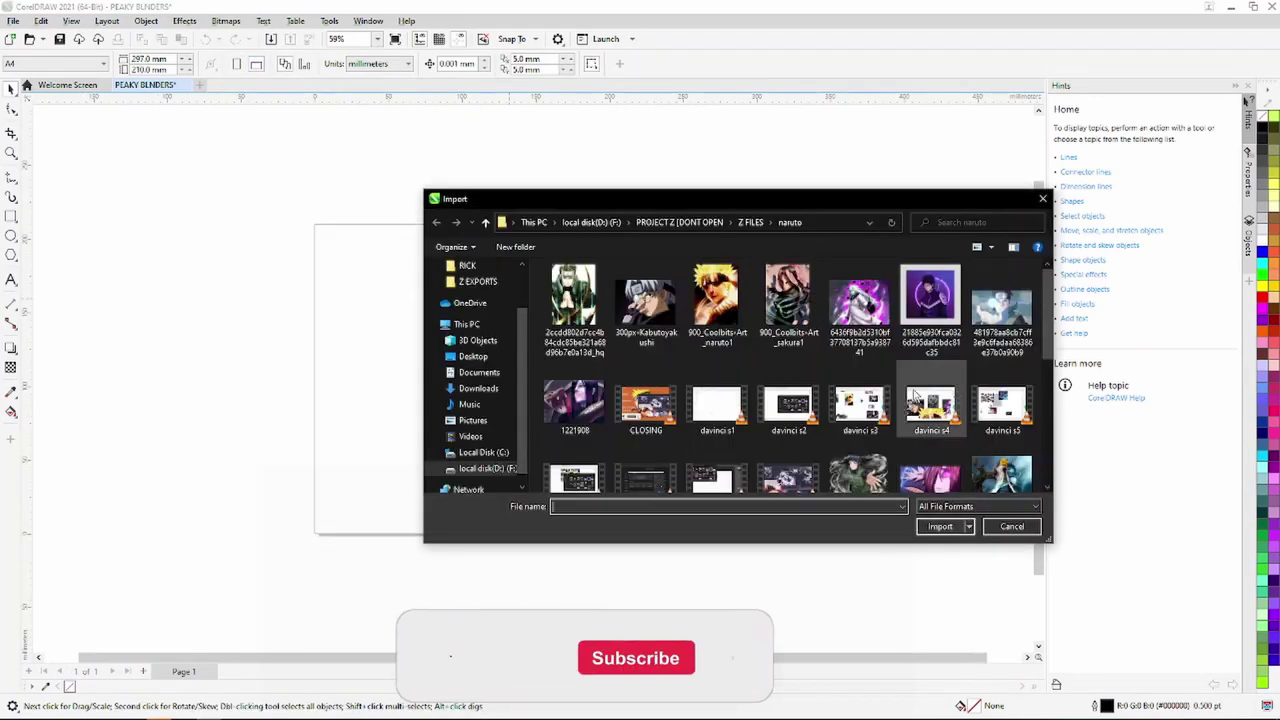
click(750, 222)
double_click(586, 314)
scroll(600, 330, down, 3)
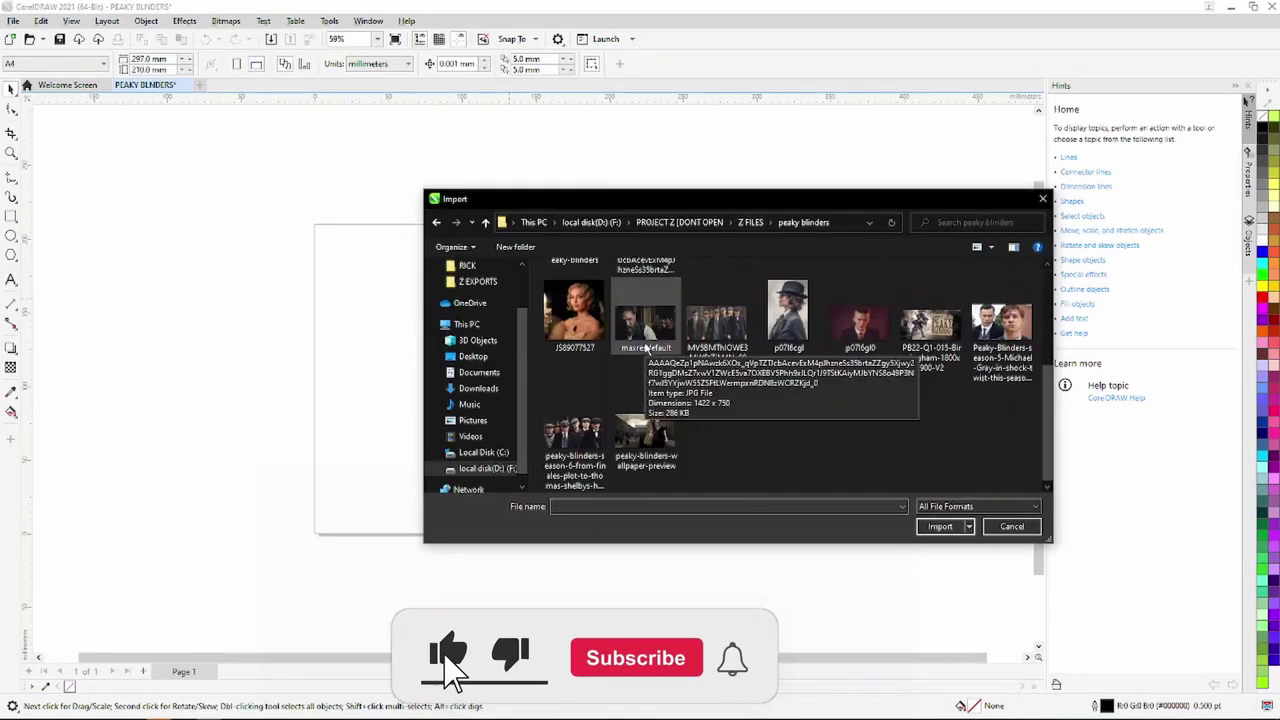
key(ctrl+a)
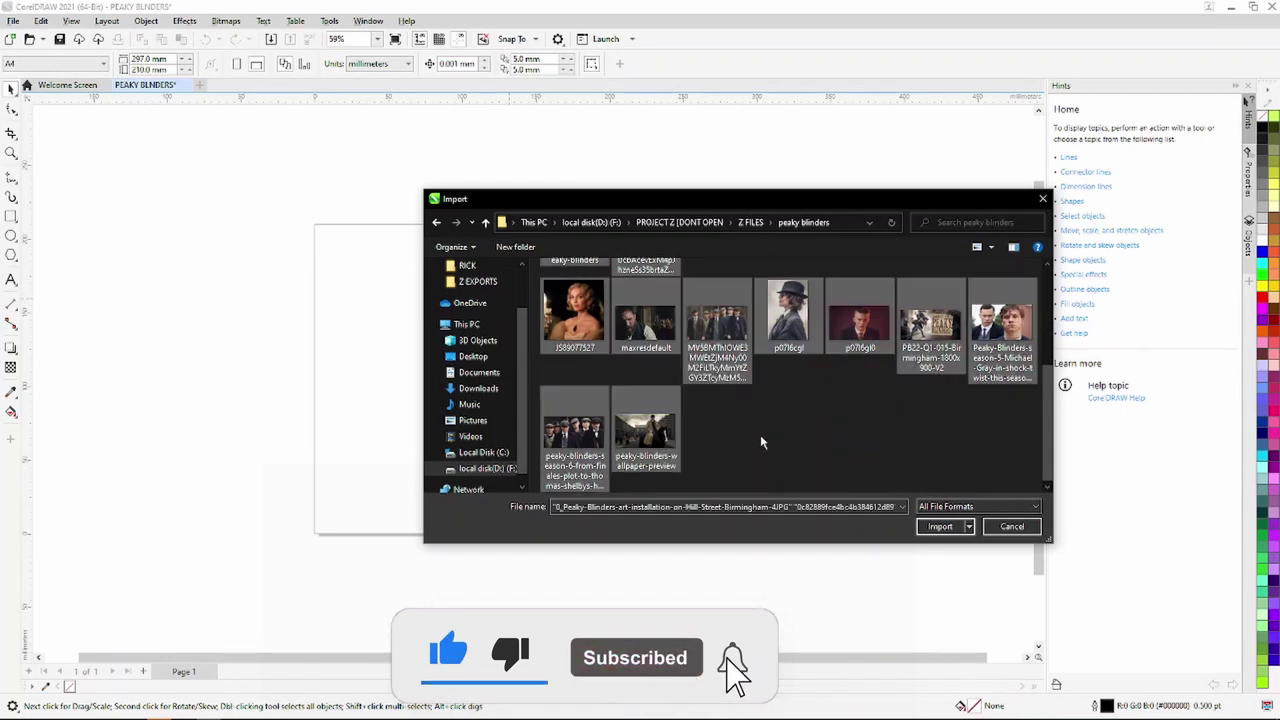
click(940, 526)
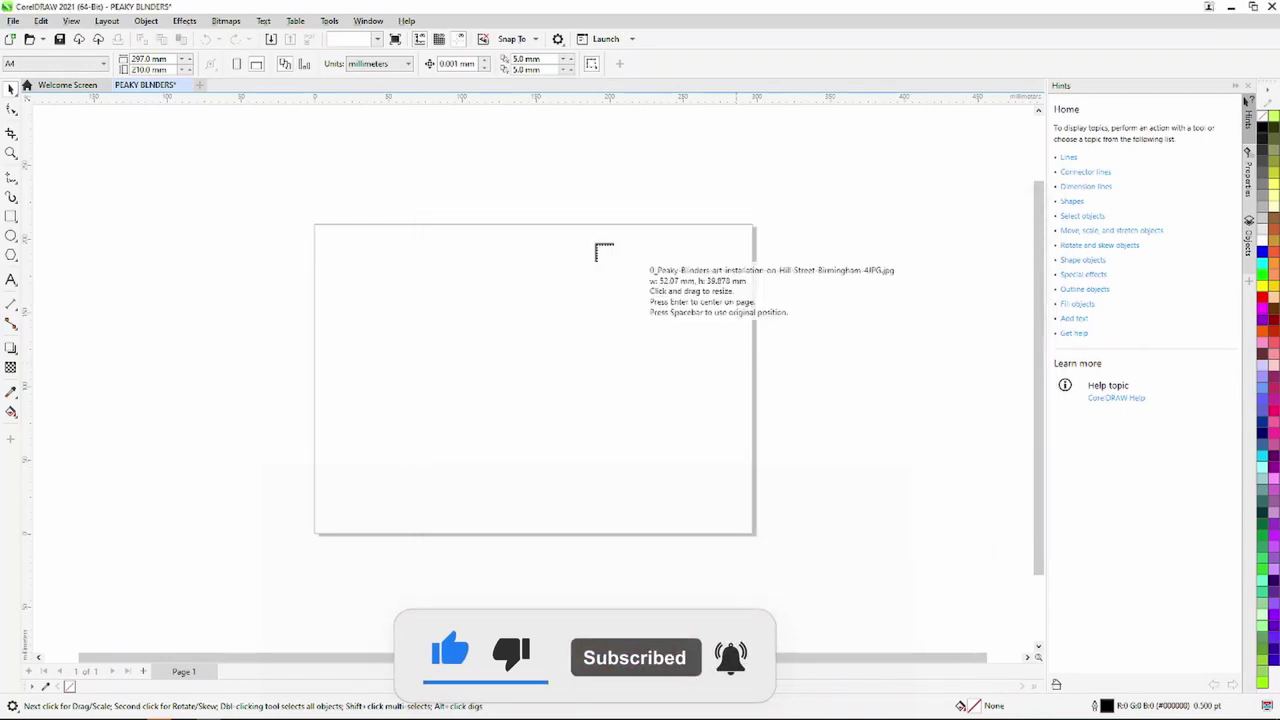
Place each imported photo around the page, including the wallpapers image and Rambert poster.
click(569, 266)
click(505, 285)
click(400, 288)
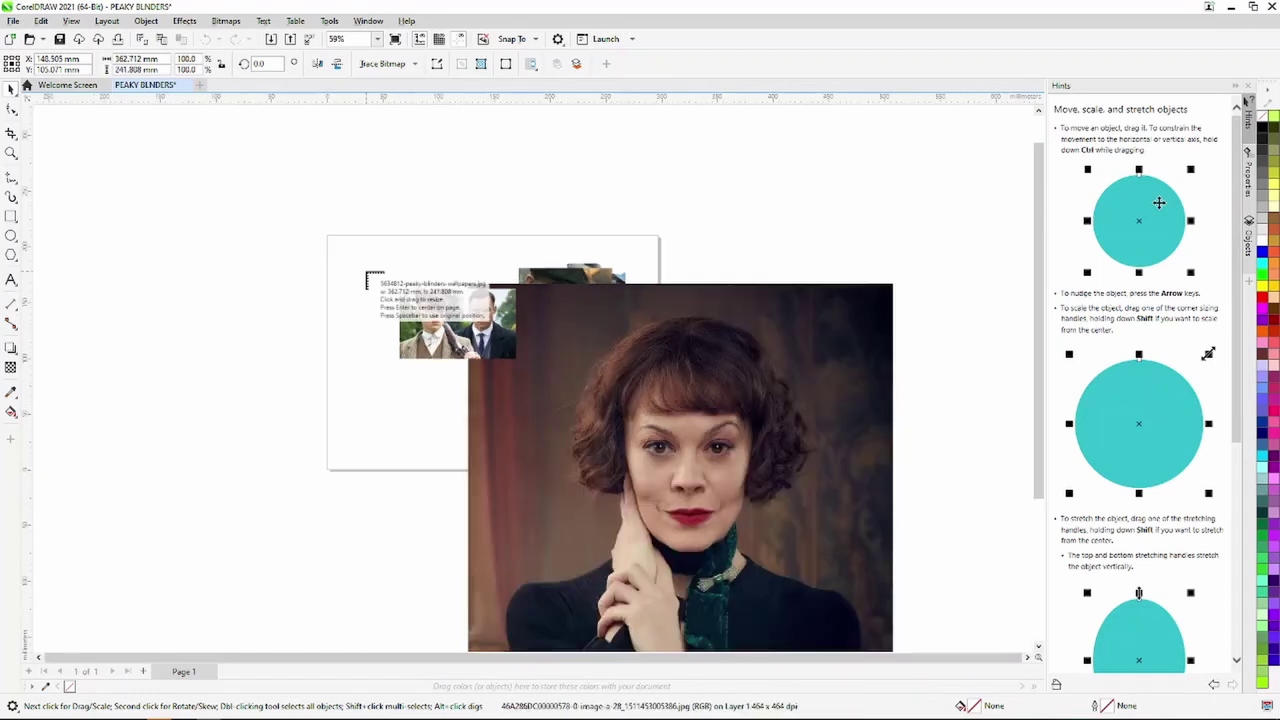
click(417, 210)
click(311, 239)
click(310, 301)
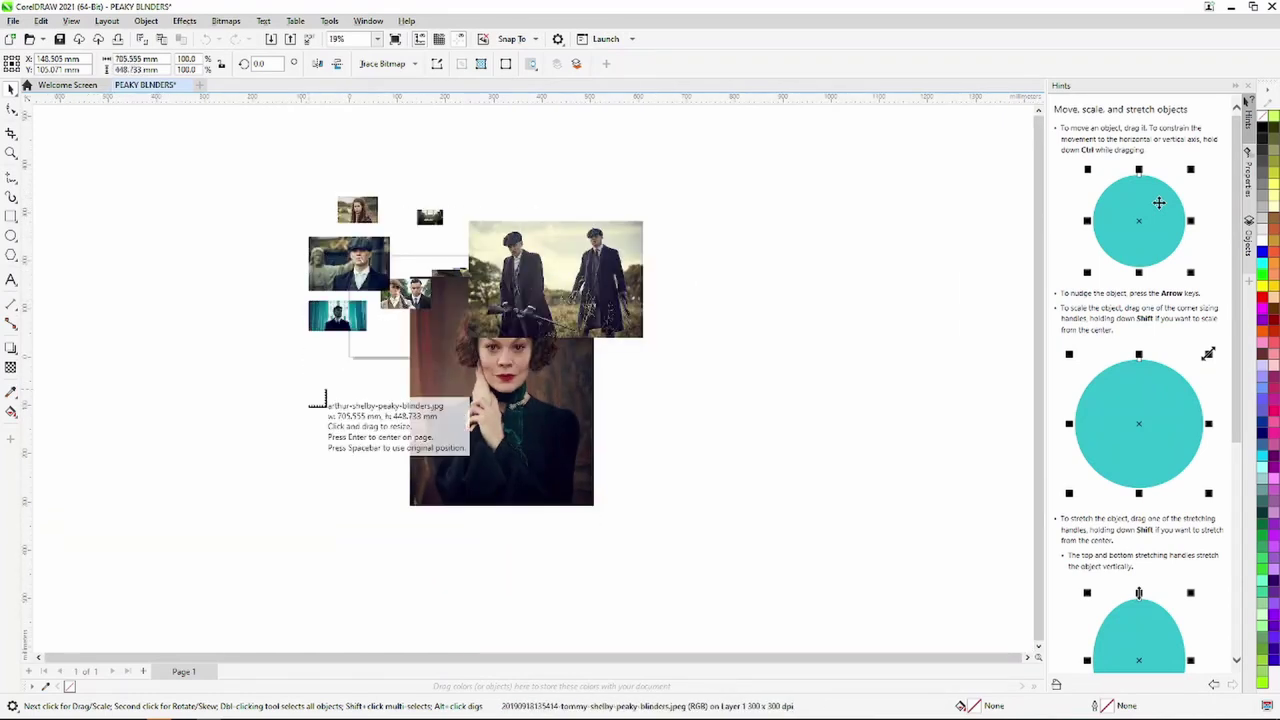
click(310, 391)
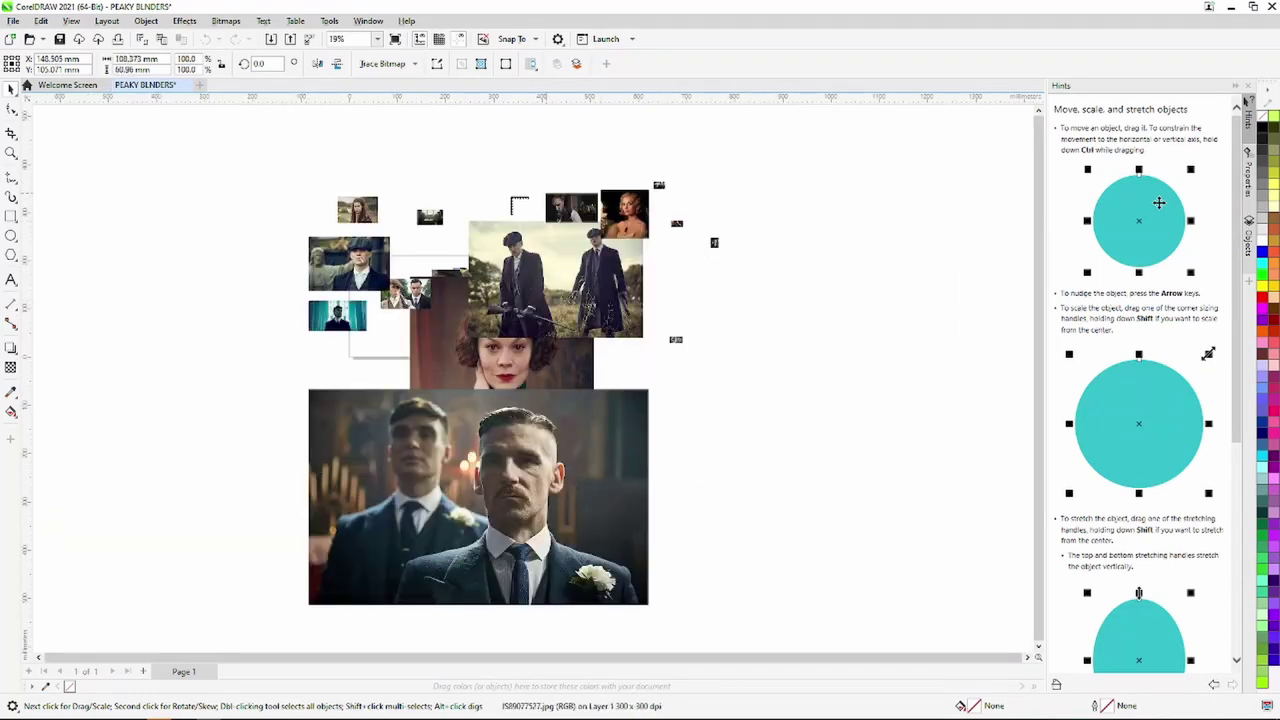
click(447, 167)
click(449, 286)
scroll(457, 351, down, 3)
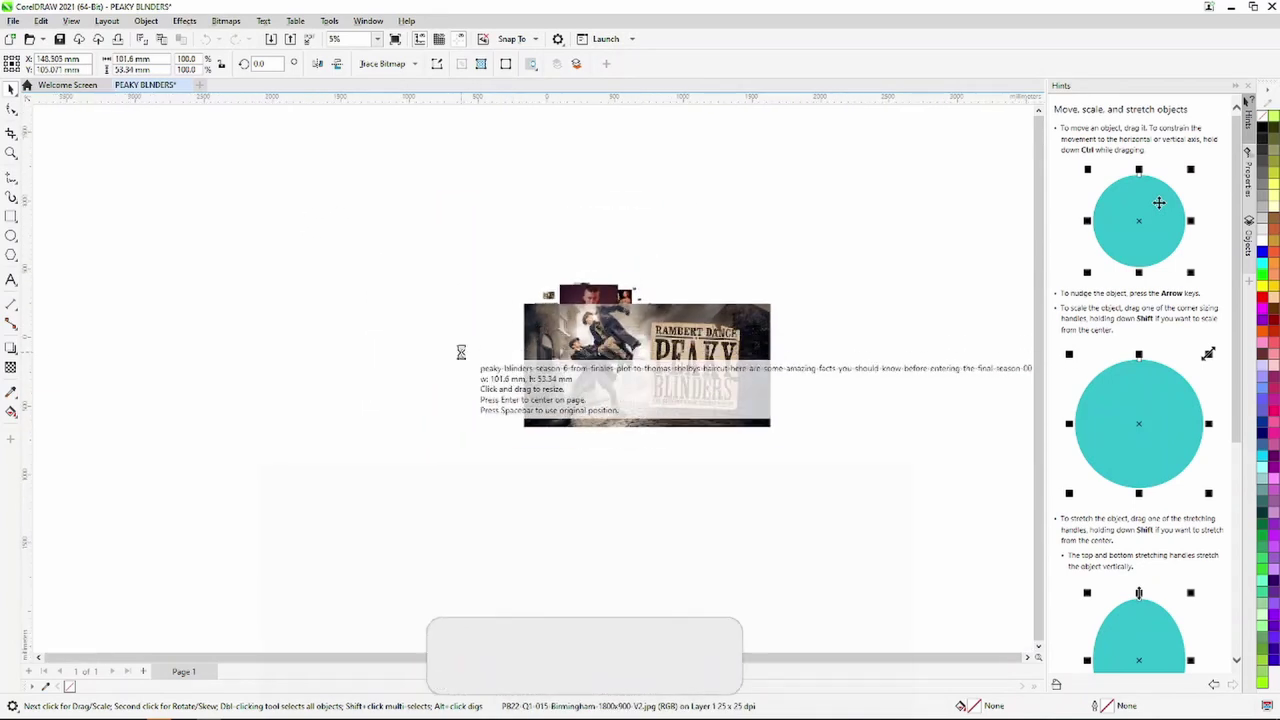
click(483, 283)
scroll(604, 322, up, 3)
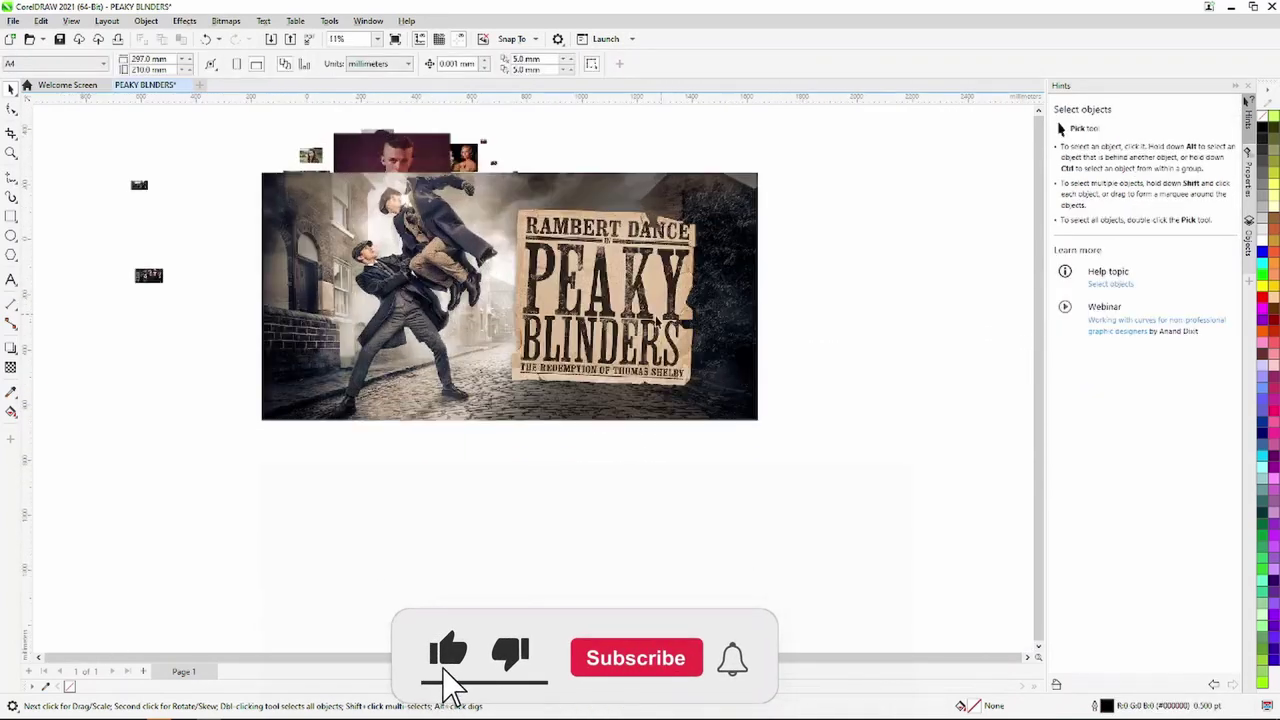
Shrink the large poster to about a quarter size, move it right, and shrink the young-man photo.
click(496, 293)
drag(781, 436, 366, 229)
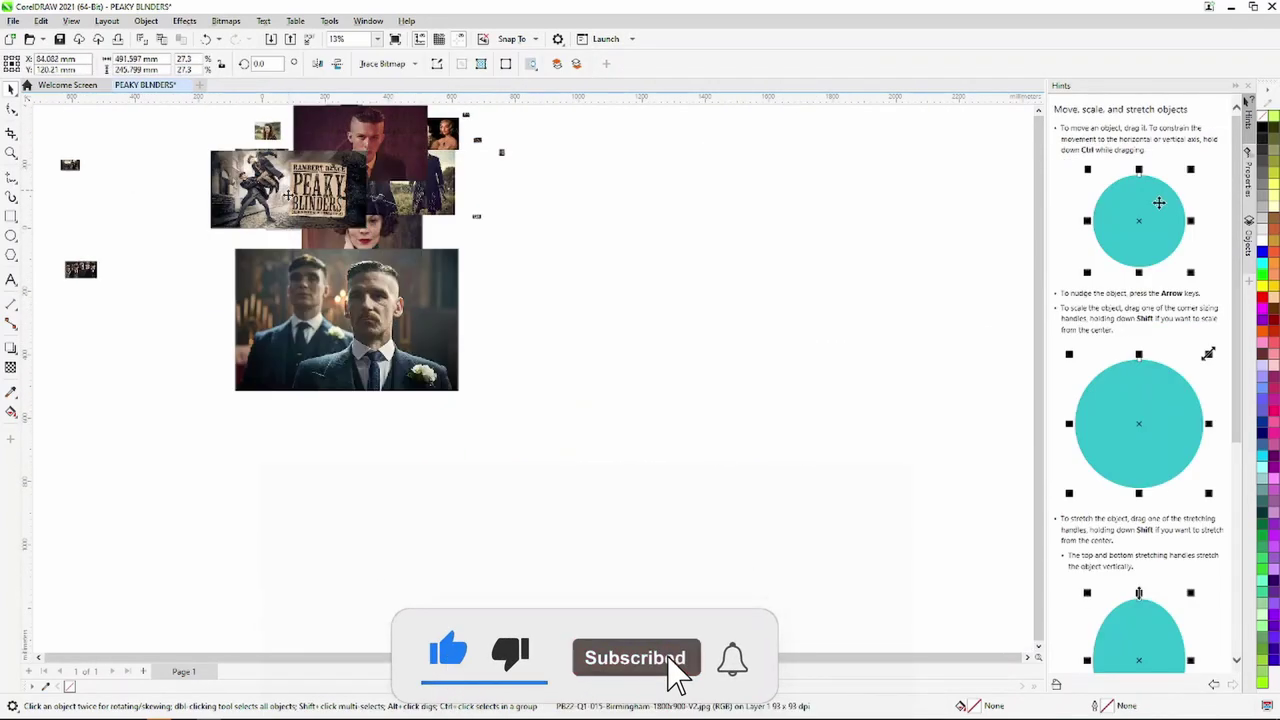
drag(288, 168, 580, 336)
drag(461, 393, 370, 336)
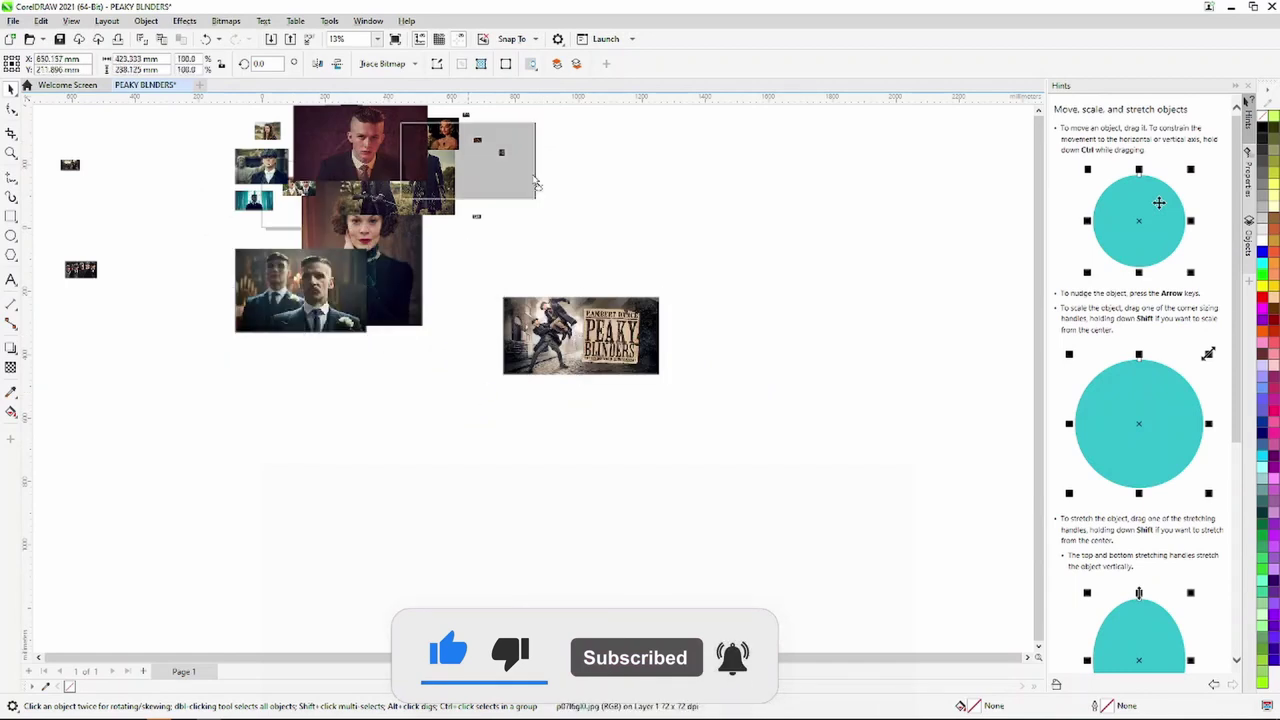
mouse_move(535, 185)
mouse_down()
mouse_move(657, 232)
mouse_move(598, 205)
mouse_up()
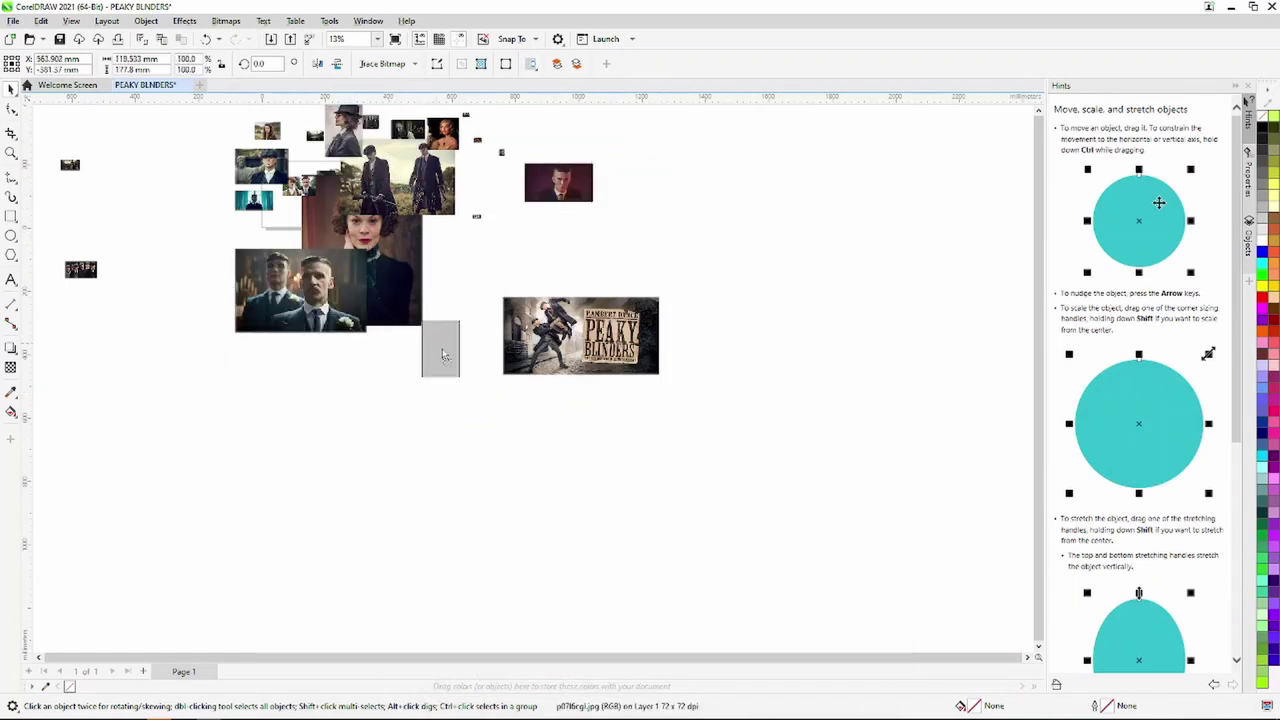
Spread the two-men, woman's portrait, teal portrait and two other photos around the page.
drag(399, 176, 538, 293)
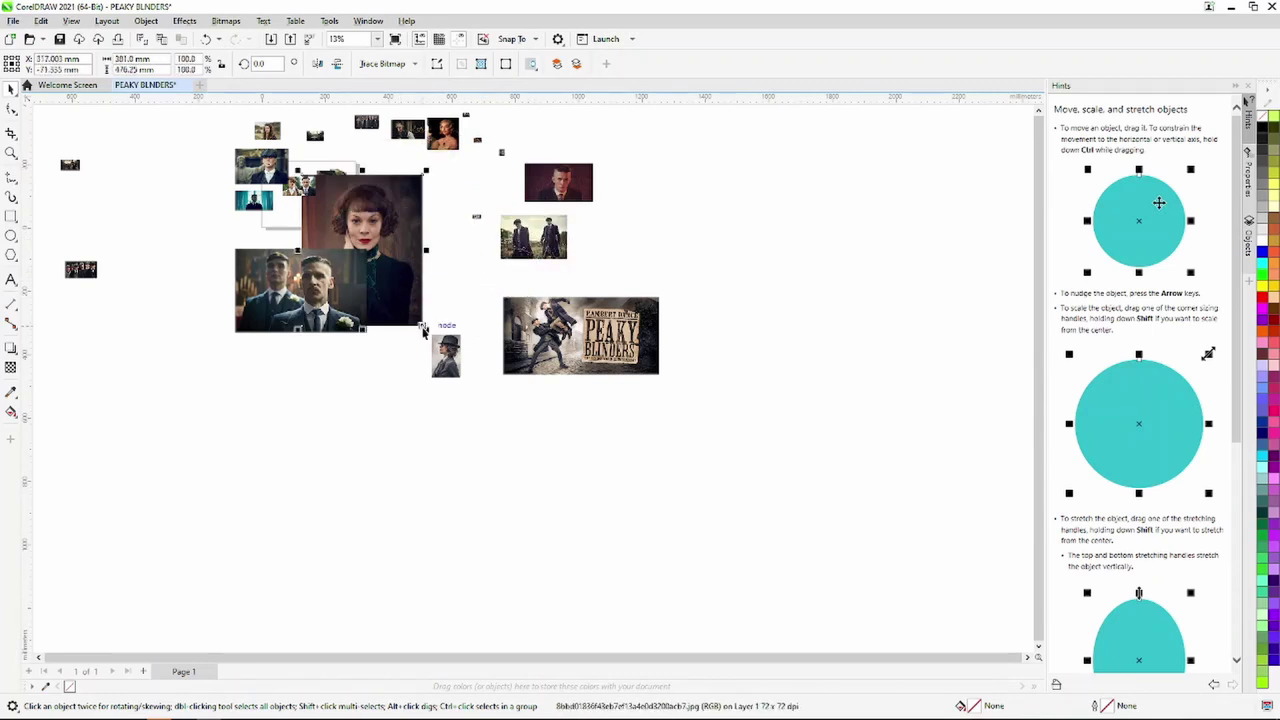
mouse_move(422, 330)
mouse_down()
mouse_move(443, 285)
mouse_move(380, 201)
mouse_up()
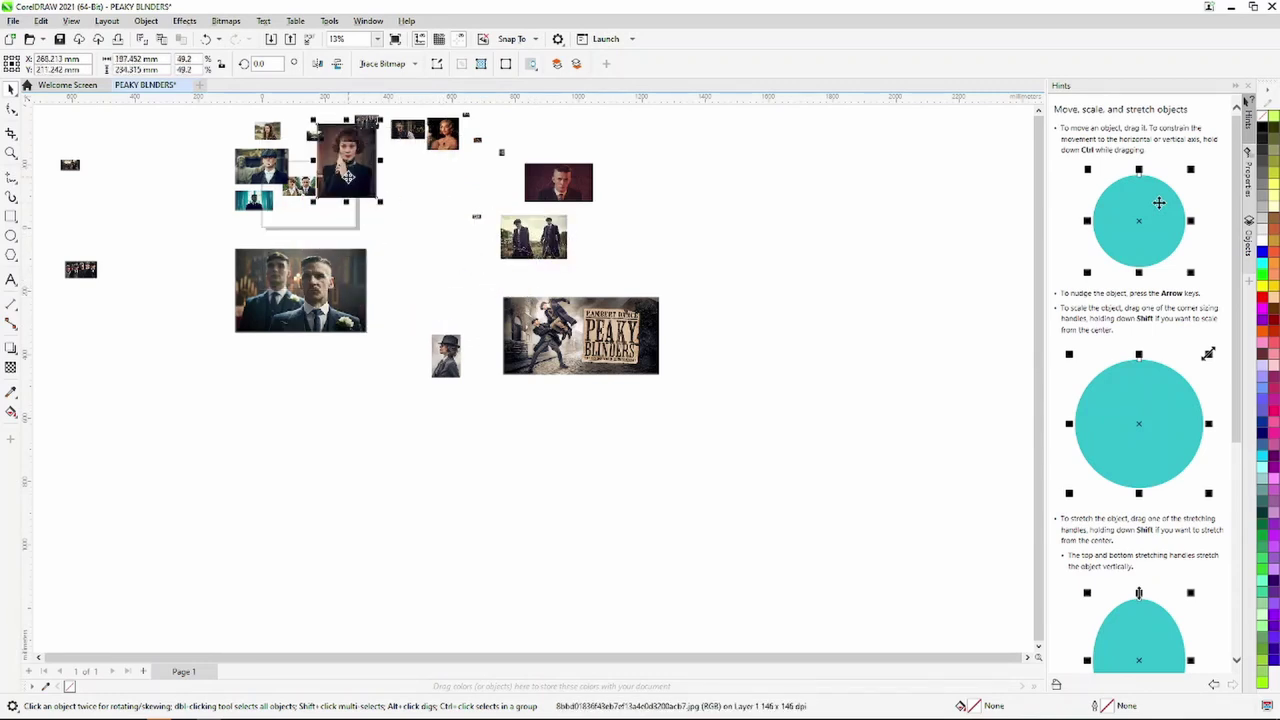
scroll(278, 180, up, 2)
scroll(278, 180, up, 2)
drag(254, 277, 168, 325)
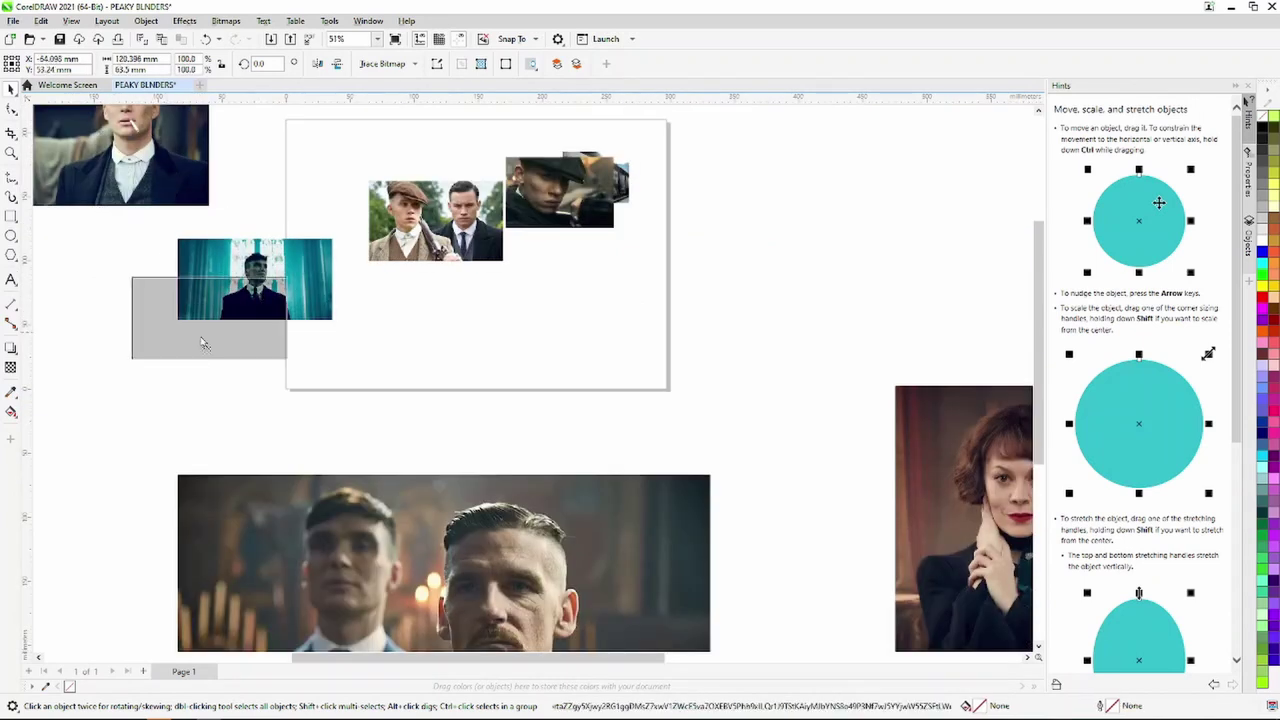
drag(460, 245, 857, 316)
drag(560, 190, 791, 187)
scroll(780, 190, down, 2)
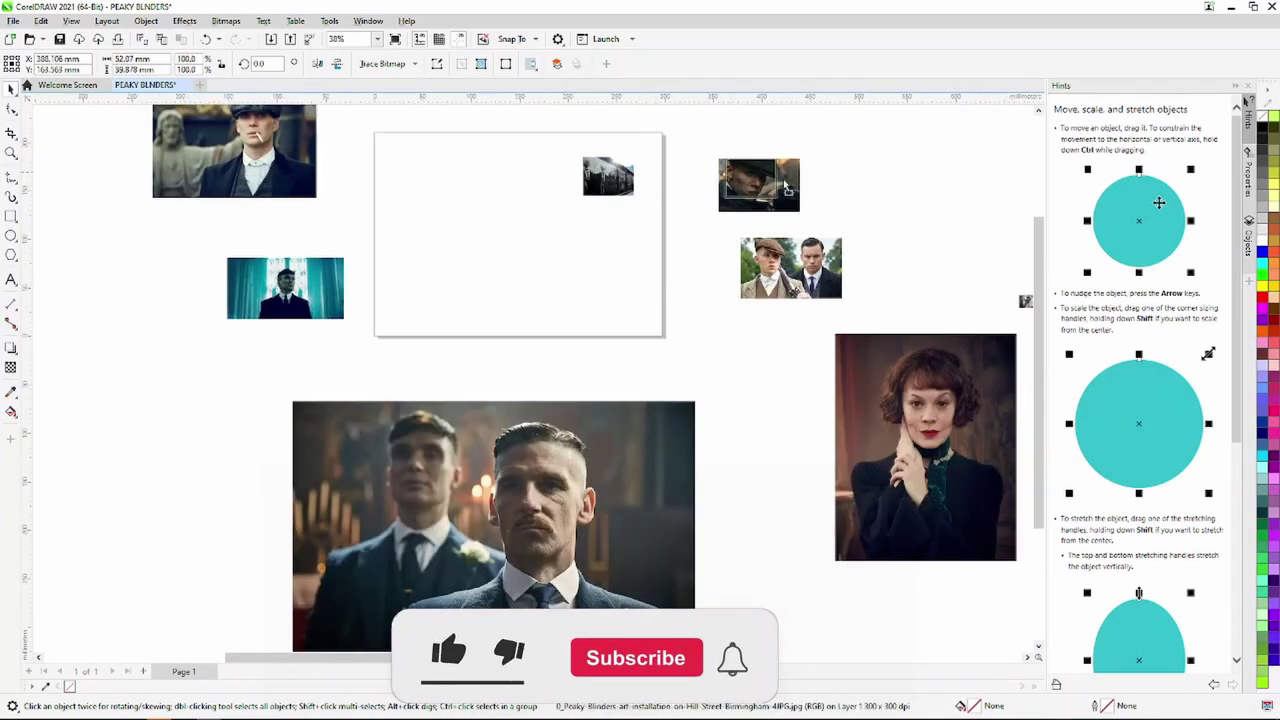
scroll(858, 185, down, 1)
scroll(858, 185, down, 2)
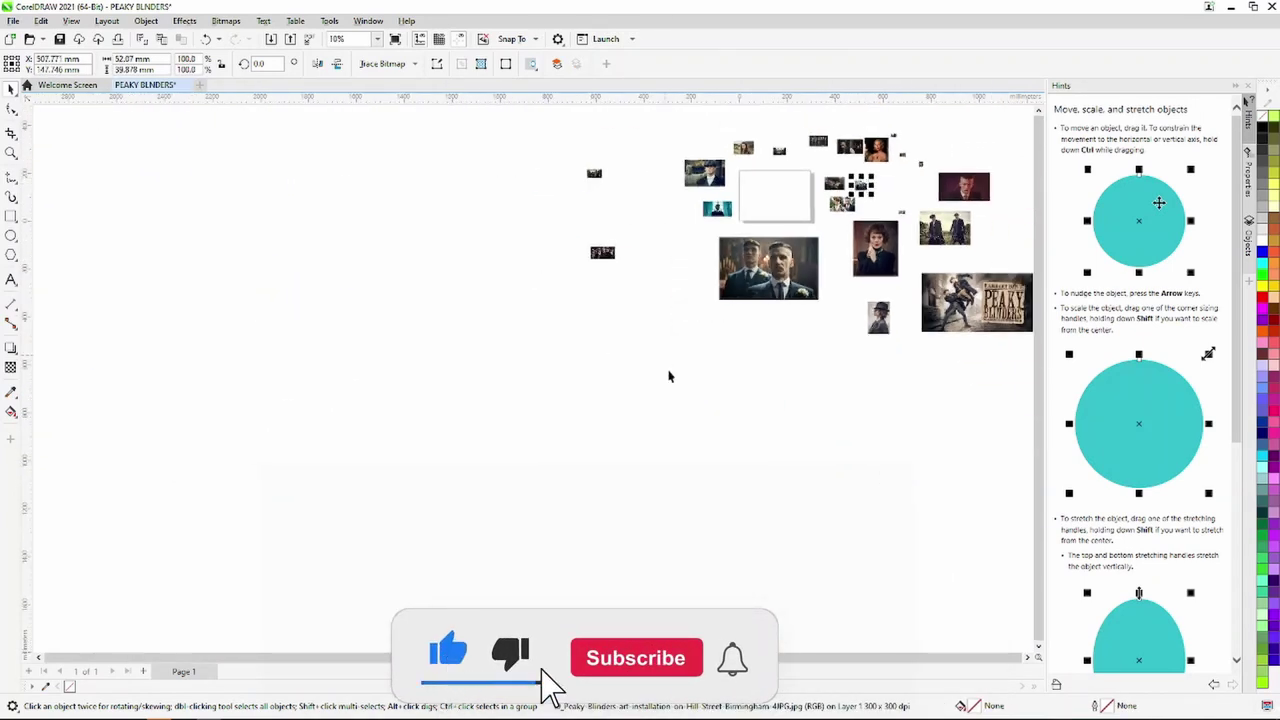
scroll(710, 350, down, 2)
scroll(688, 278, up, 3)
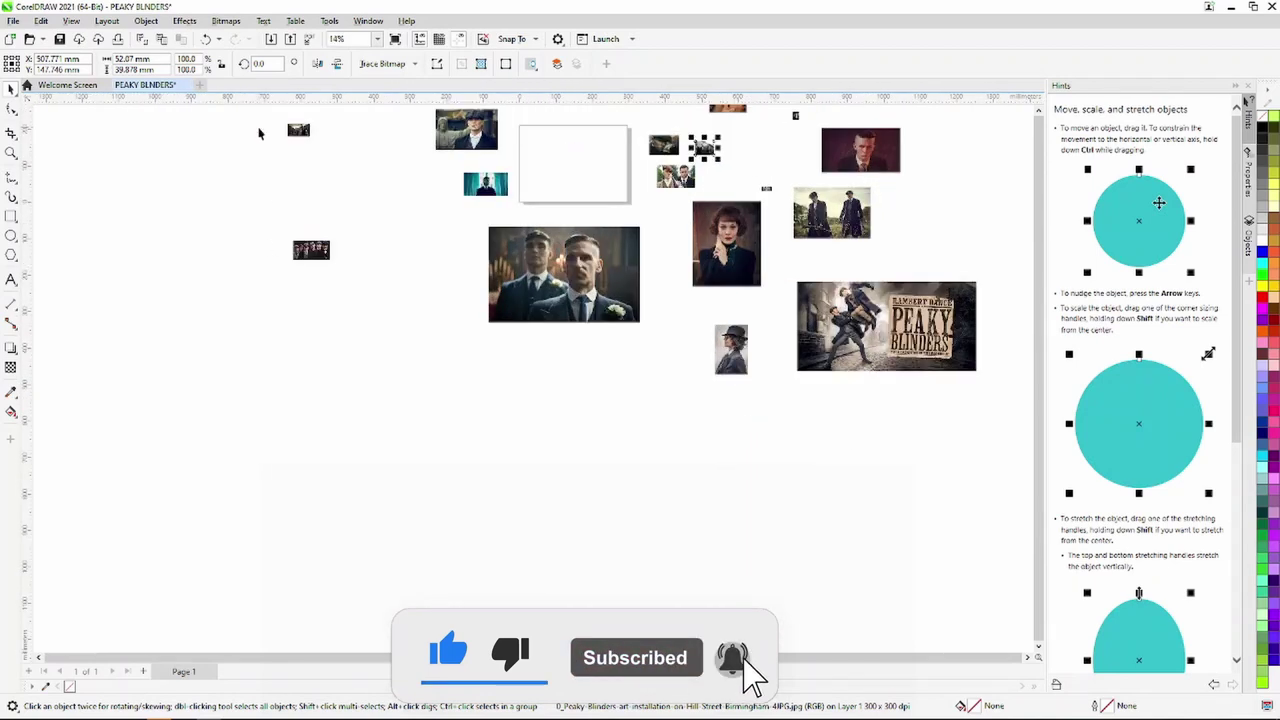
Reposition the group photo beside the collage and enlarge two small photos, moving one left.
drag(312, 263, 450, 240)
scroll(640, 267, down, 1)
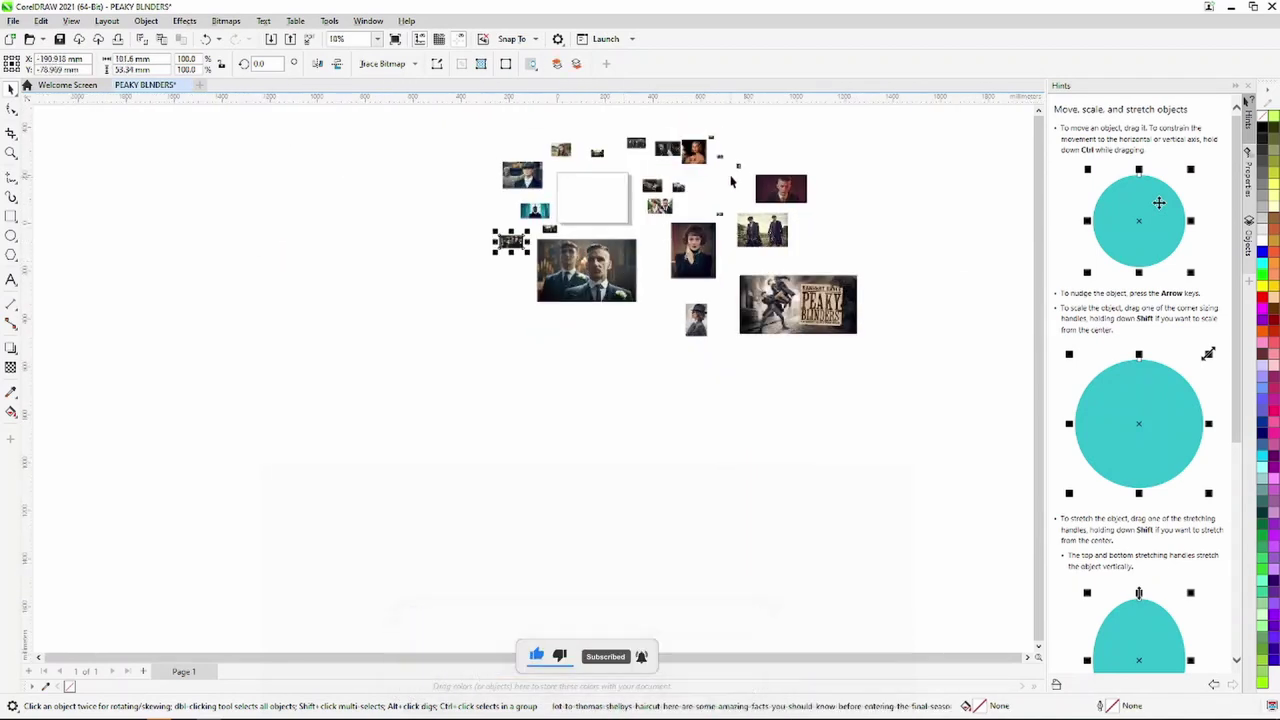
scroll(724, 153, up, 4)
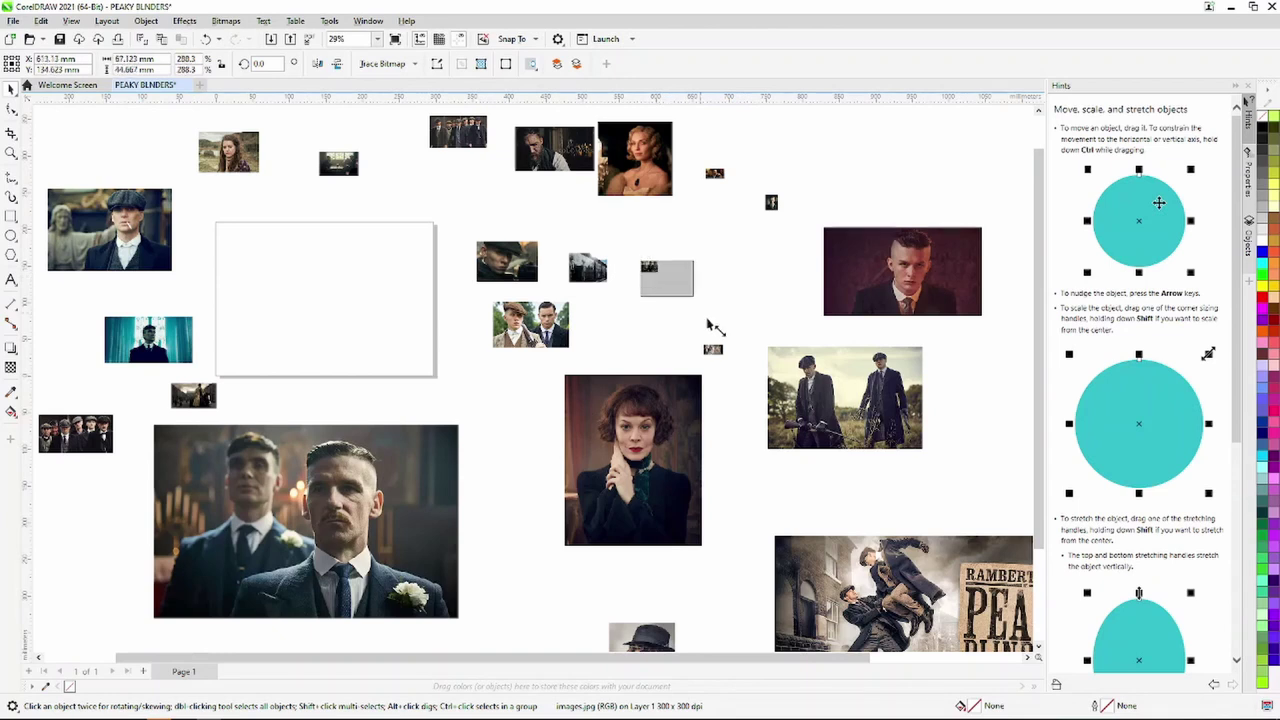
scroll(655, 330, up, 4)
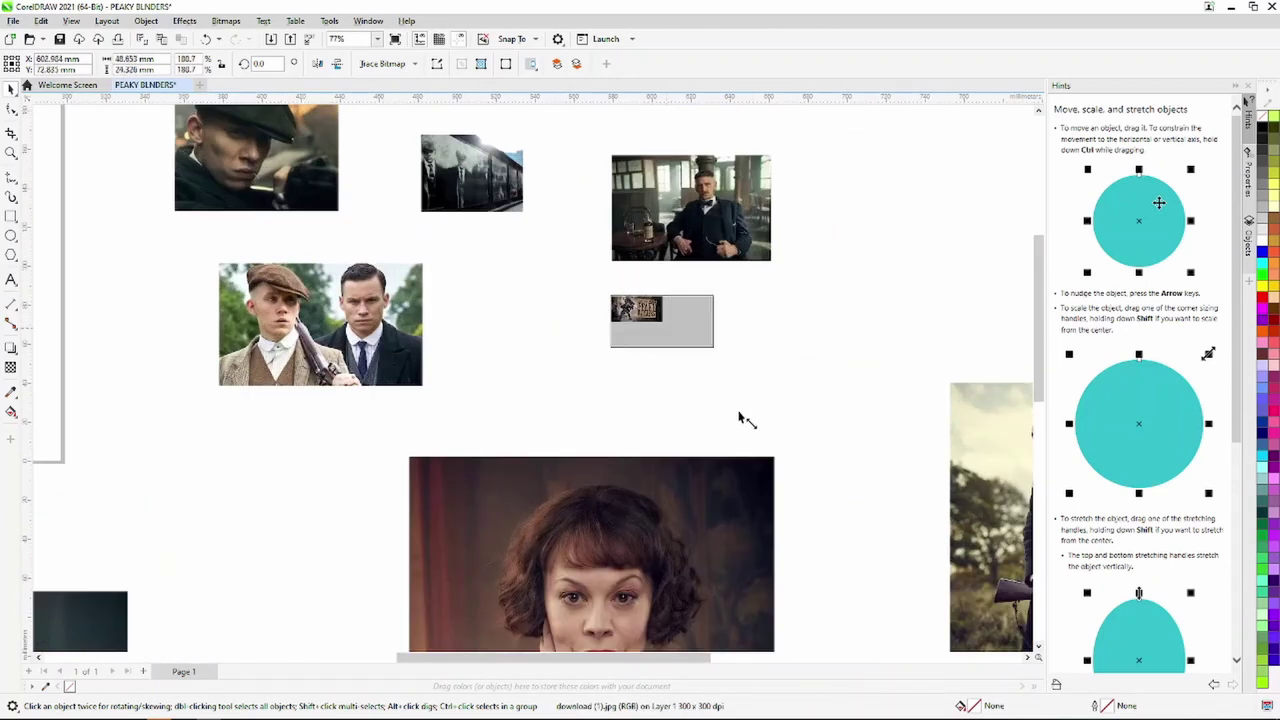
drag(740, 418, 778, 384)
scroll(778, 384, down, 1)
scroll(857, 291, down, 1)
scroll(768, 335, up, 2)
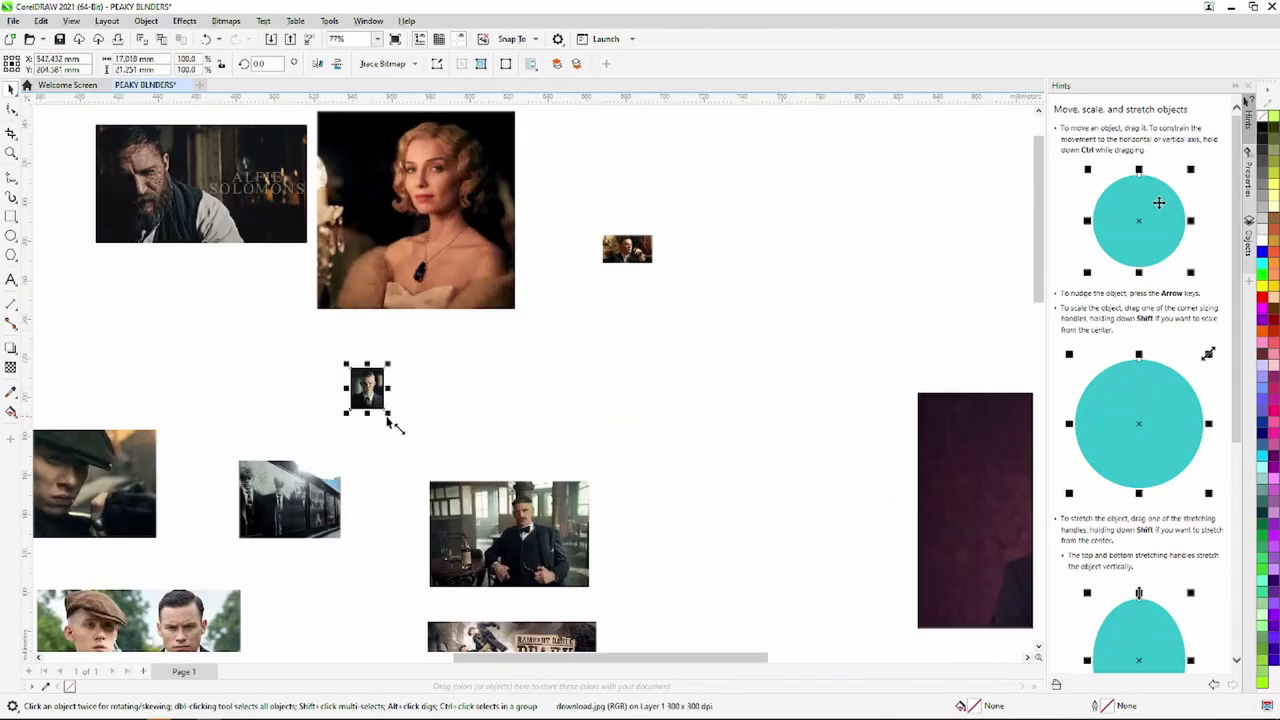
mouse_move(656, 266)
mouse_down()
mouse_move(776, 334)
mouse_move(237, 320)
mouse_up()
scroll(237, 320, down, 6)
scroll(118, 365, down, 5)
scroll(118, 365, up, 2)
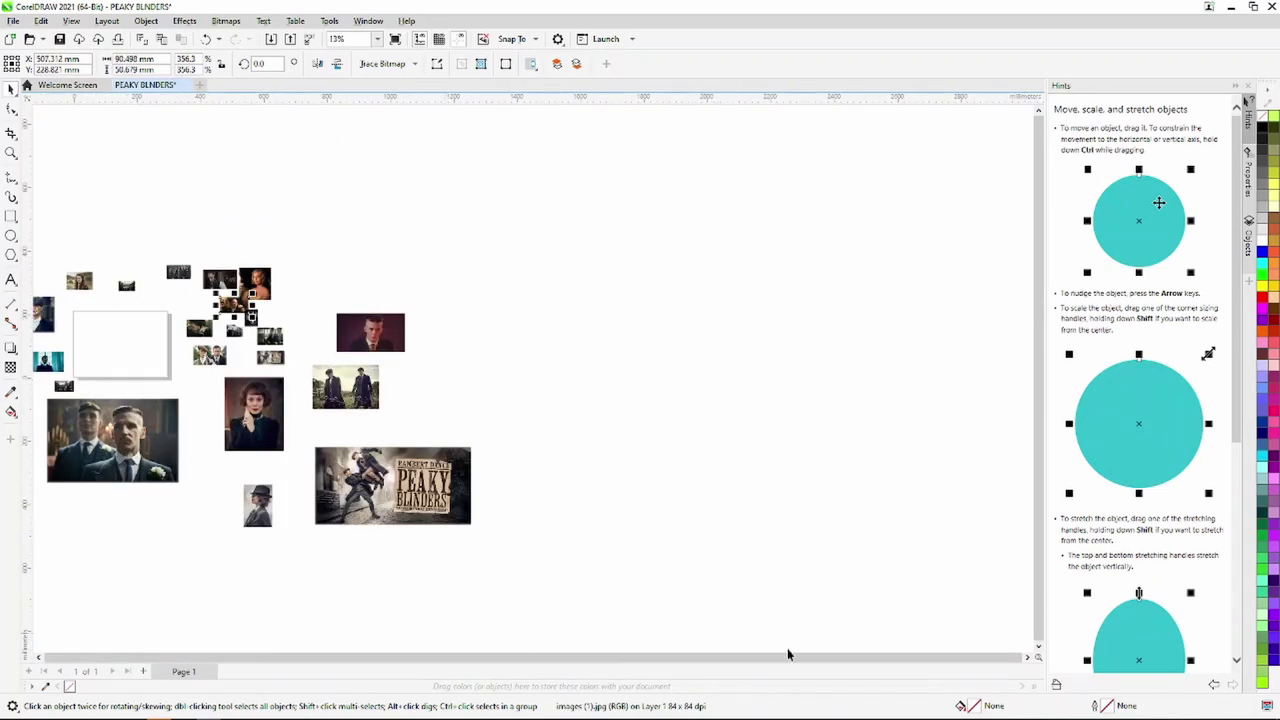
scroll(166, 500, up, 4)
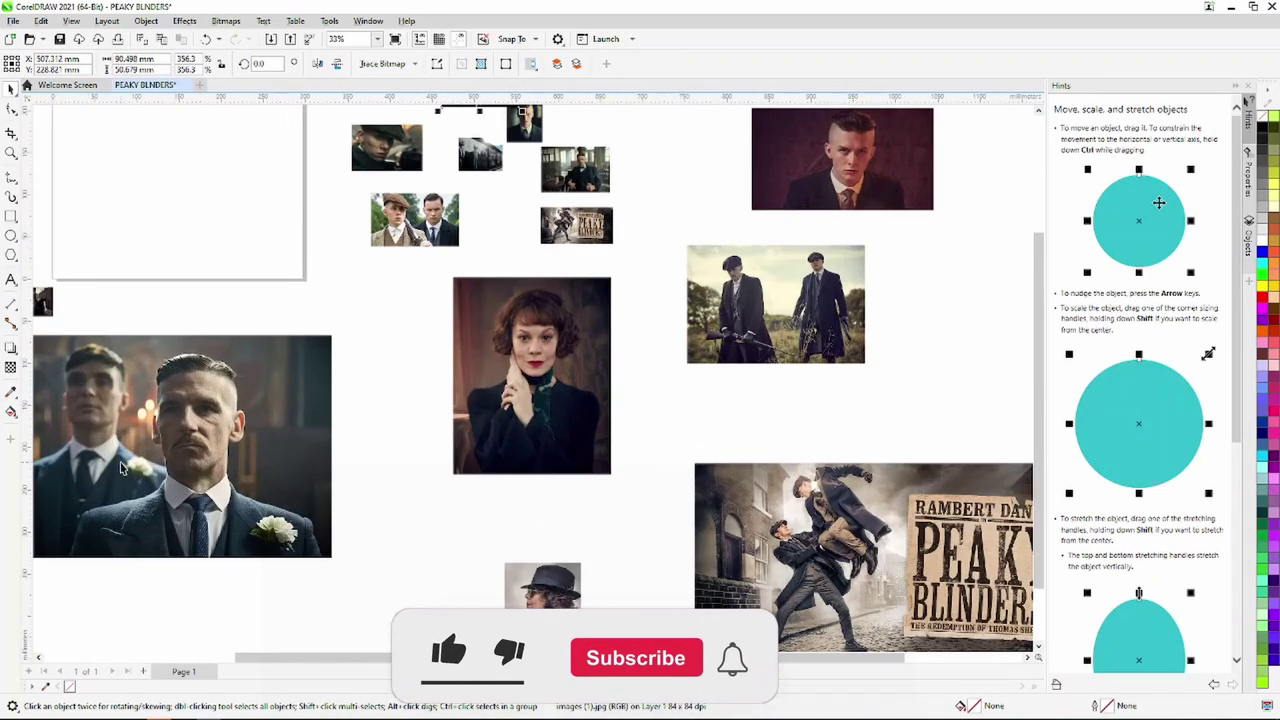
Shrink the two-men photo and move it onto the page's top-left.
click(380, 515)
drag(426, 535, 243, 420)
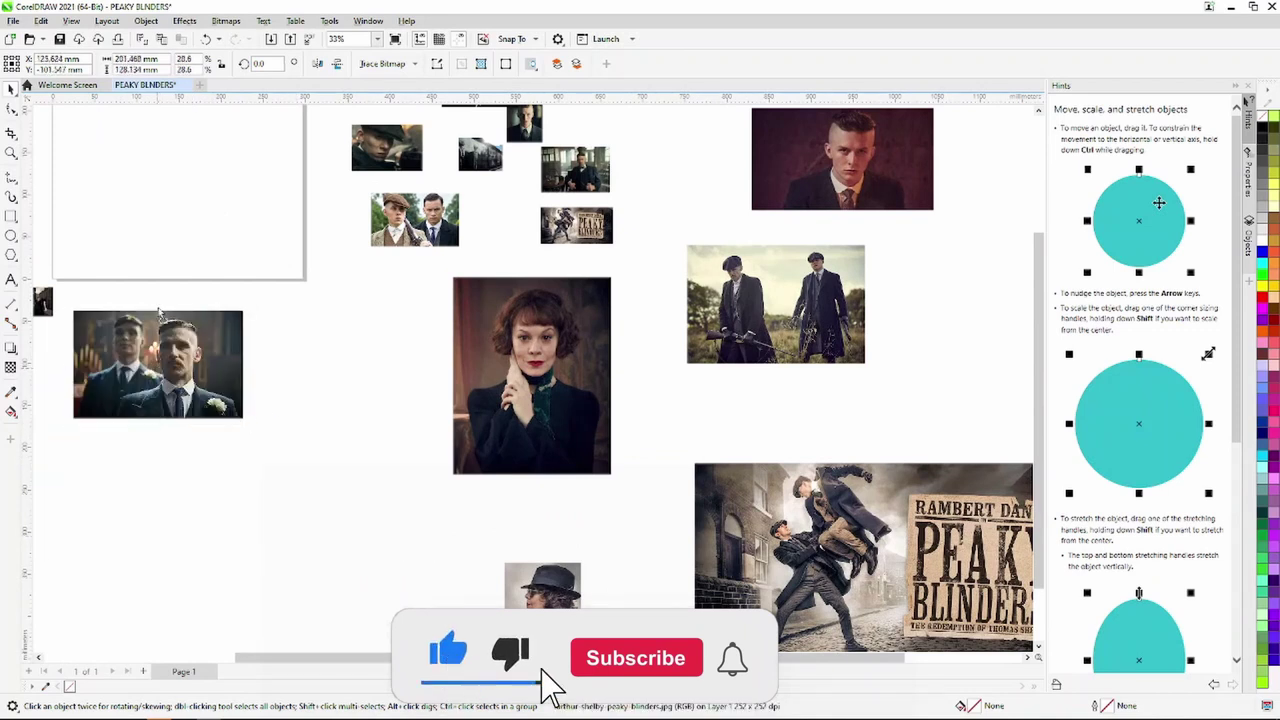
drag(157, 364, 197, 210)
scroll(197, 210, down, 1)
scroll(197, 210, up, 1)
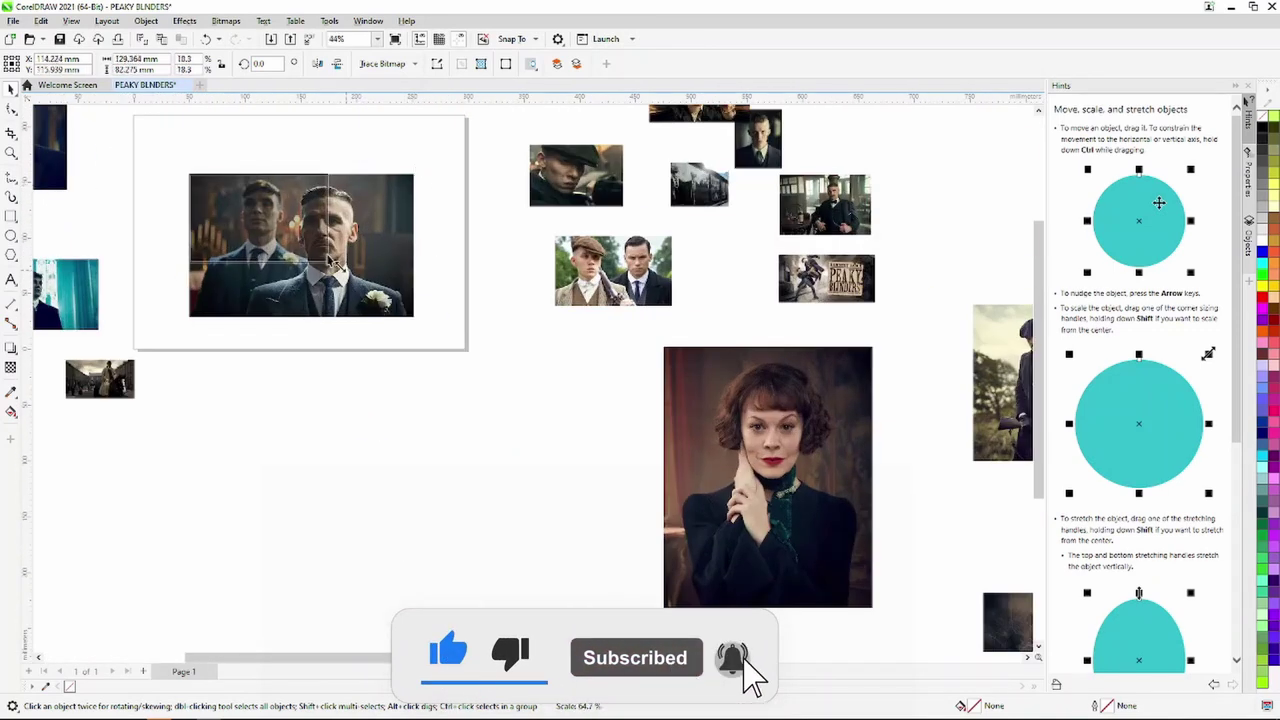
Scale the two-men photo to about 107 mm wide and tilt it about 26.6°.
mouse_move(414, 320)
mouse_down()
mouse_move(308, 249)
mouse_move(313, 220)
mouse_up()
click(313, 220)
mouse_move(384, 266)
mouse_down()
mouse_move(390, 238)
mouse_move(386, 257)
mouse_up()
scroll(385, 257, down, 2)
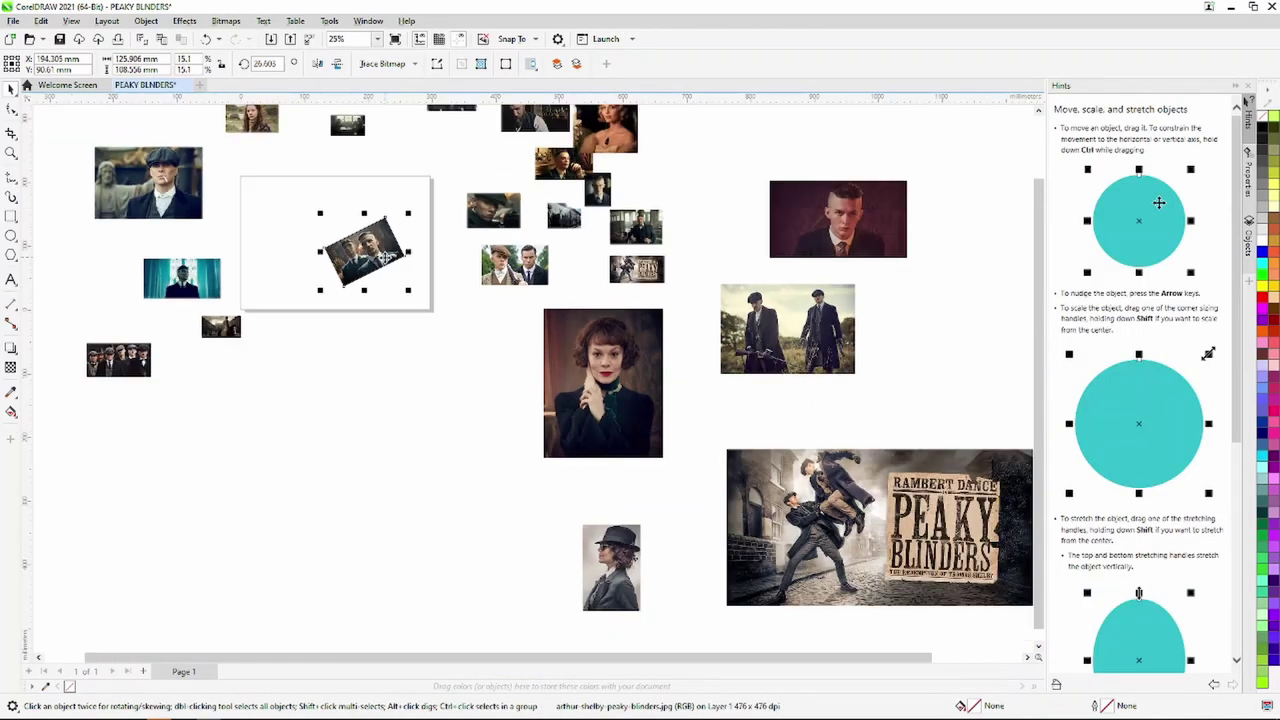
scroll(232, 280, up, 1)
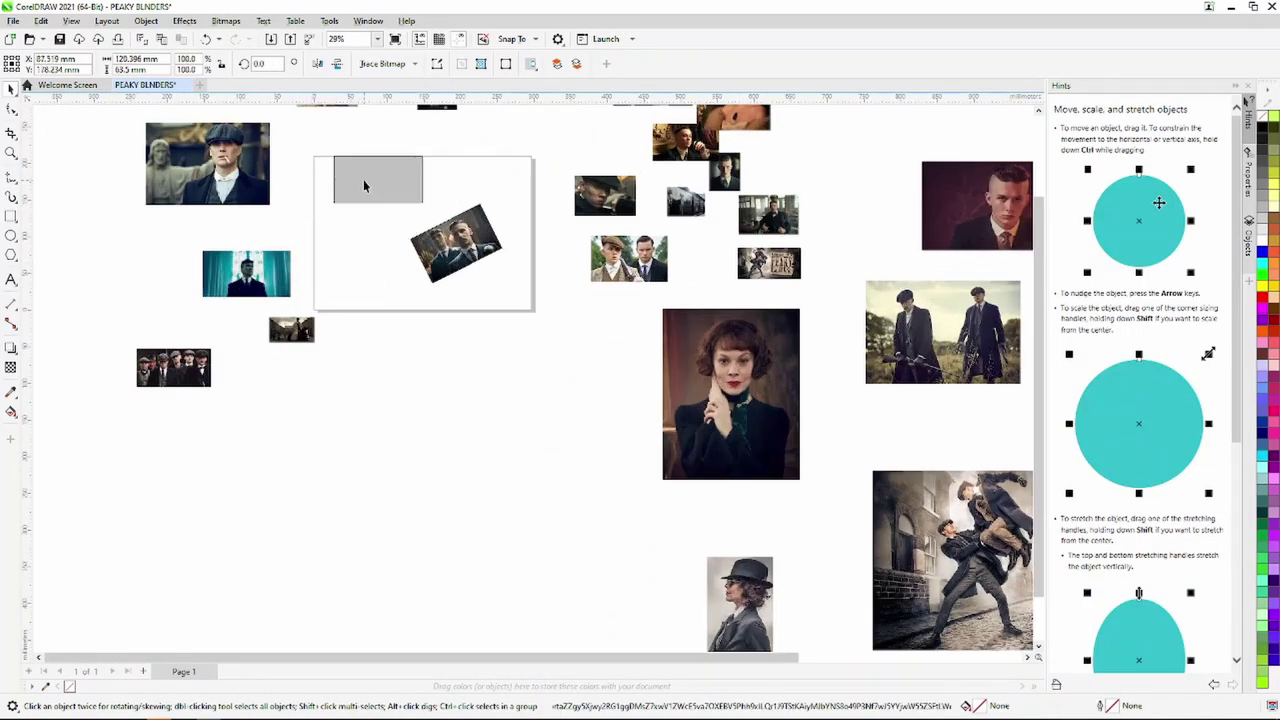
Place the teal portrait on the page, tilt it about 20°, and shrink it to about 84%.
drag(363, 185, 364, 186)
scroll(370, 195, up, 3)
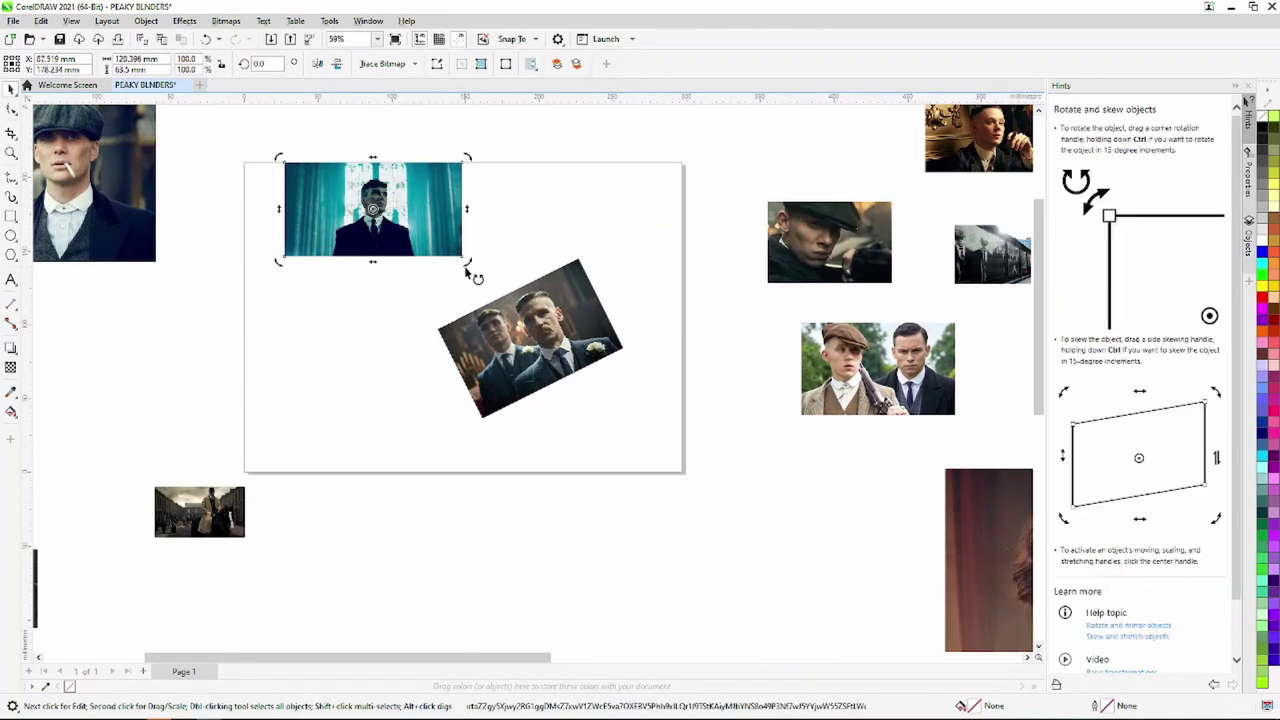
mouse_move(469, 262)
mouse_down()
mouse_move(512, 240)
mouse_move(512, 224)
mouse_up()
click(428, 260)
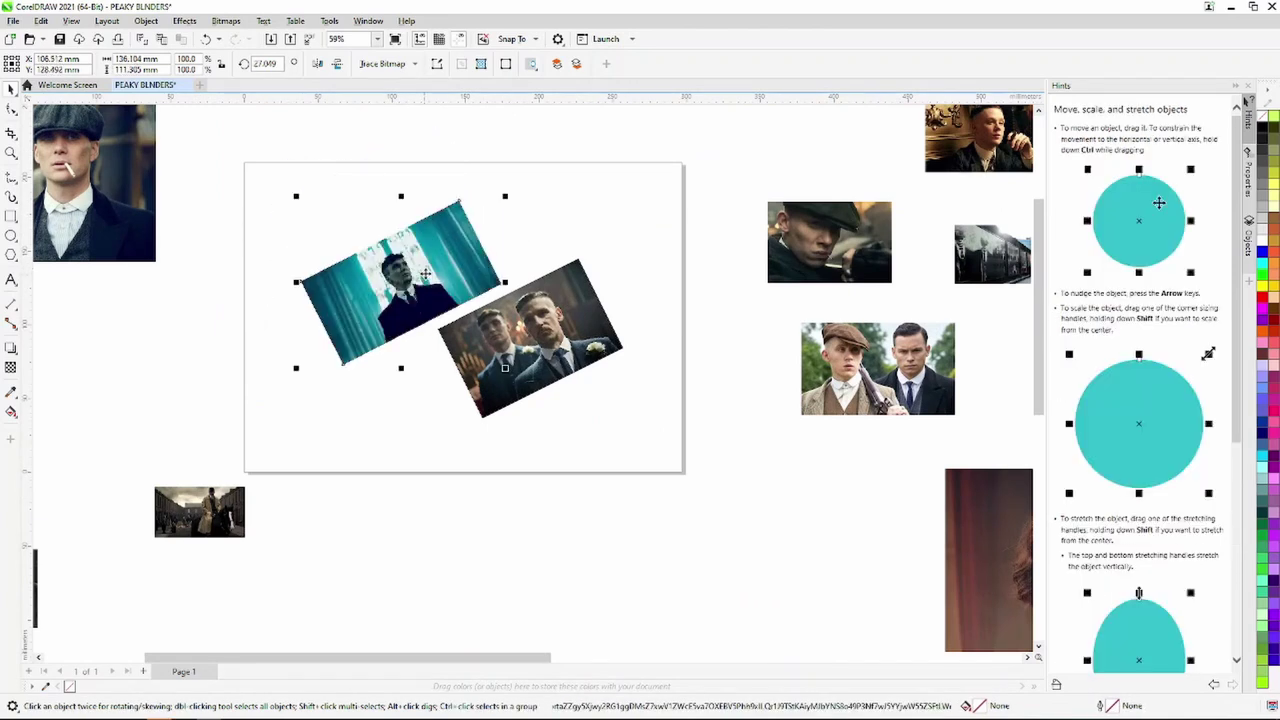
scroll(428, 260, down, 2)
scroll(428, 260, up, 2)
scroll(428, 262, up, 1)
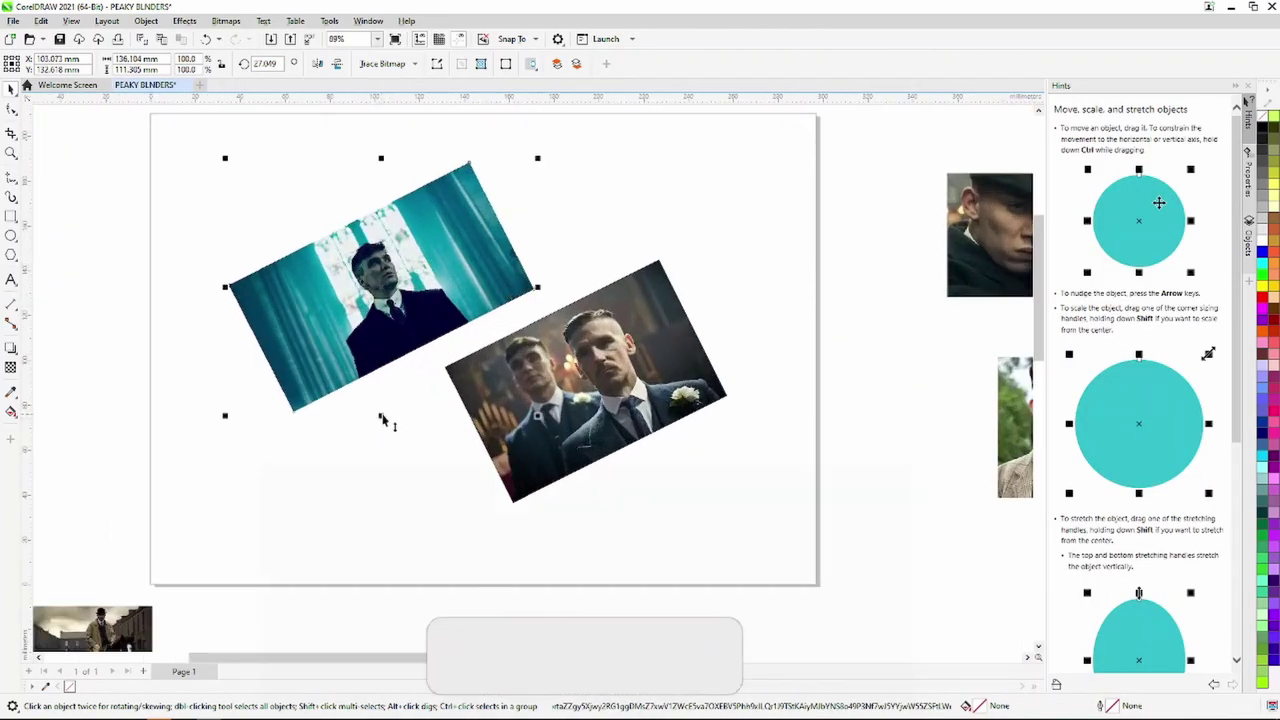
drag(386, 418, 390, 408)
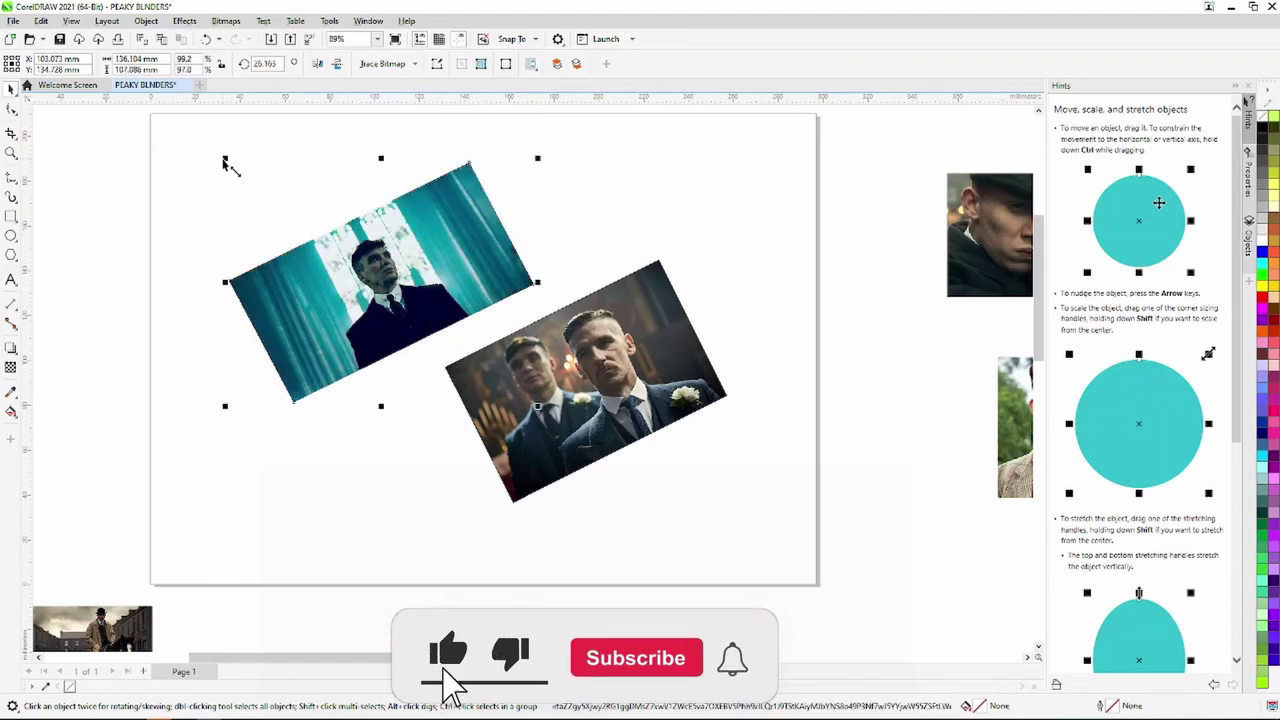
drag(225, 163, 256, 213)
scroll(411, 311, down, 3)
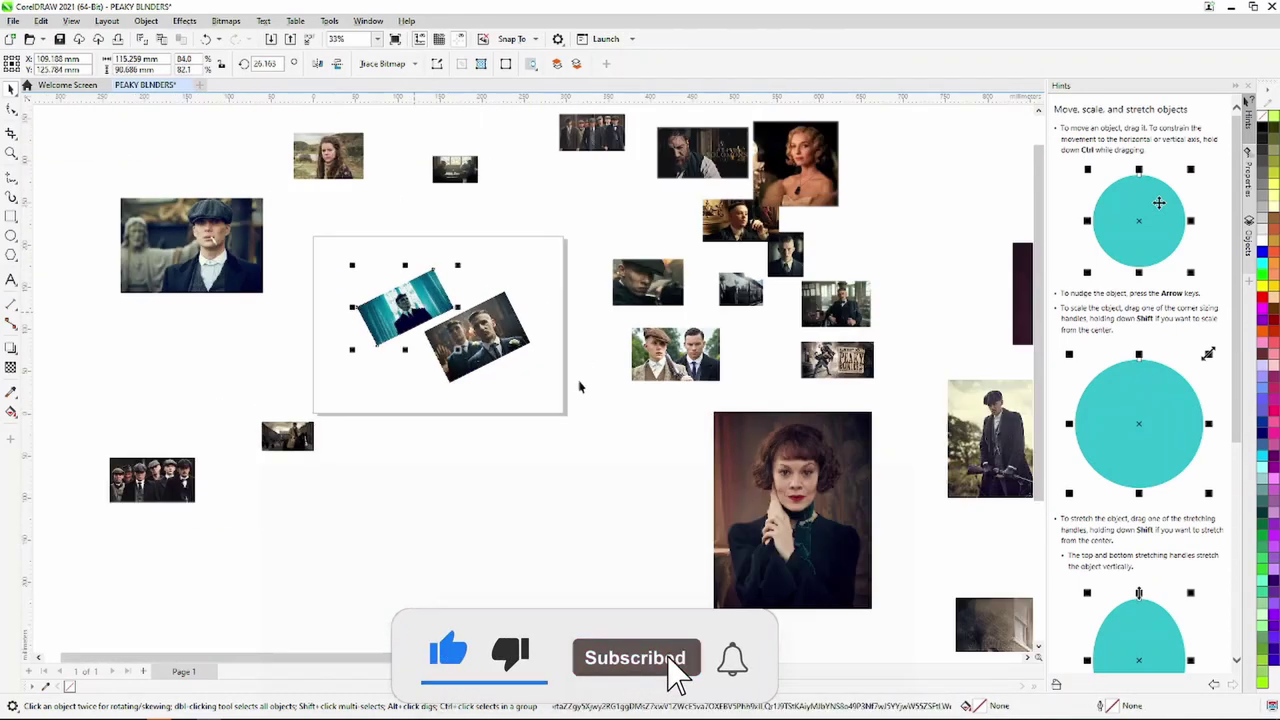
scroll(781, 297, down, 1)
scroll(835, 405, down, 1)
click(933, 420)
scroll(933, 420, up, 1)
Shrink the two-men-in-a-field photo and place it at the page's lower left.
scroll(806, 543, up, 2)
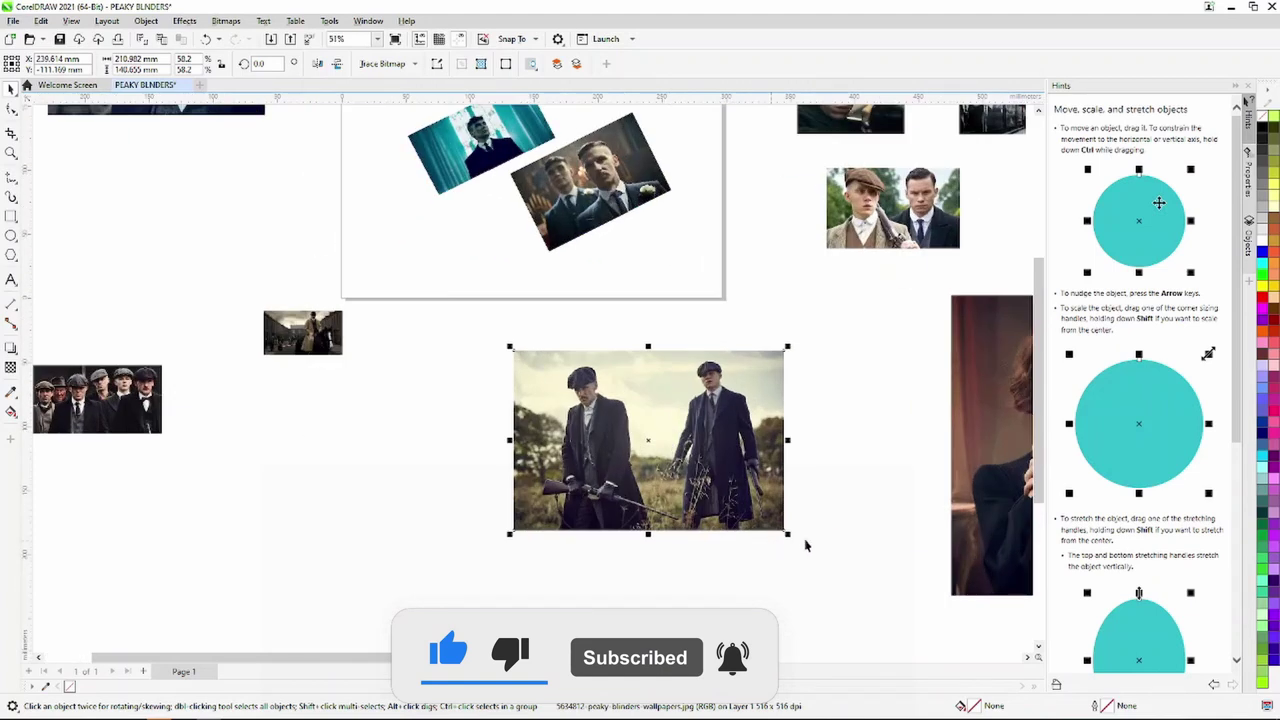
drag(790, 535, 661, 450)
drag(604, 405, 433, 251)
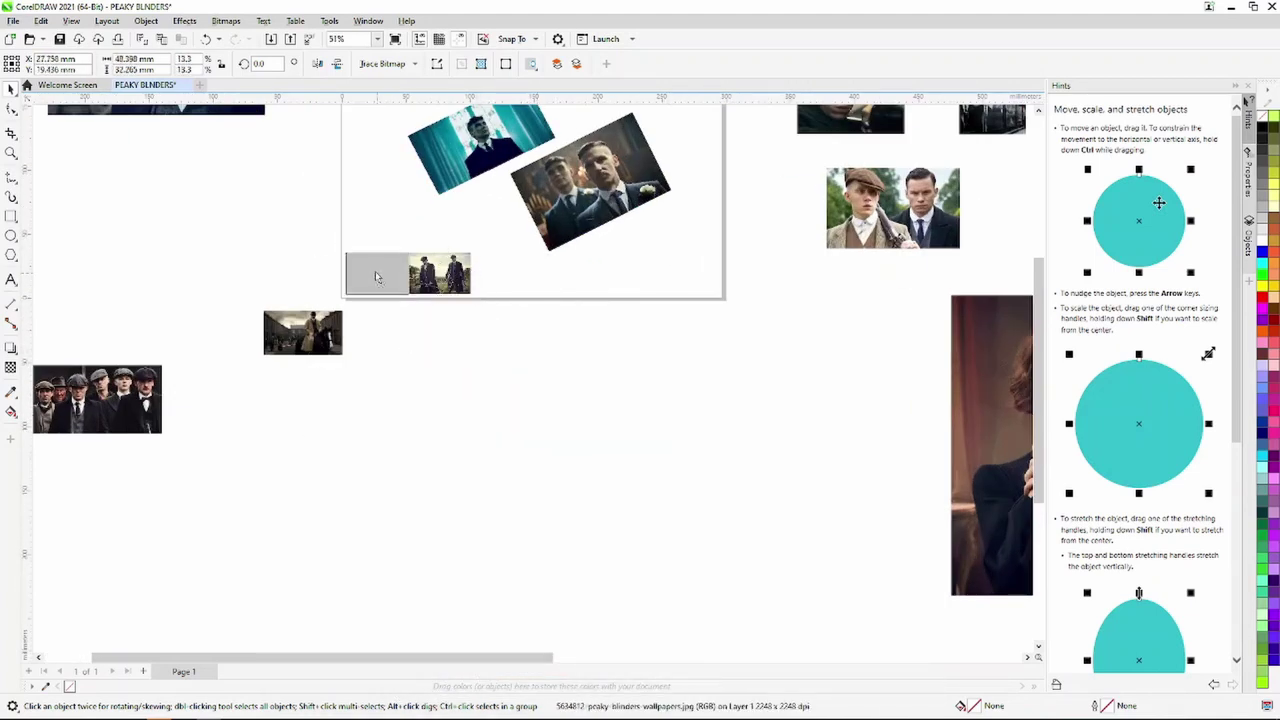
click(380, 270)
scroll(341, 295, up, 2)
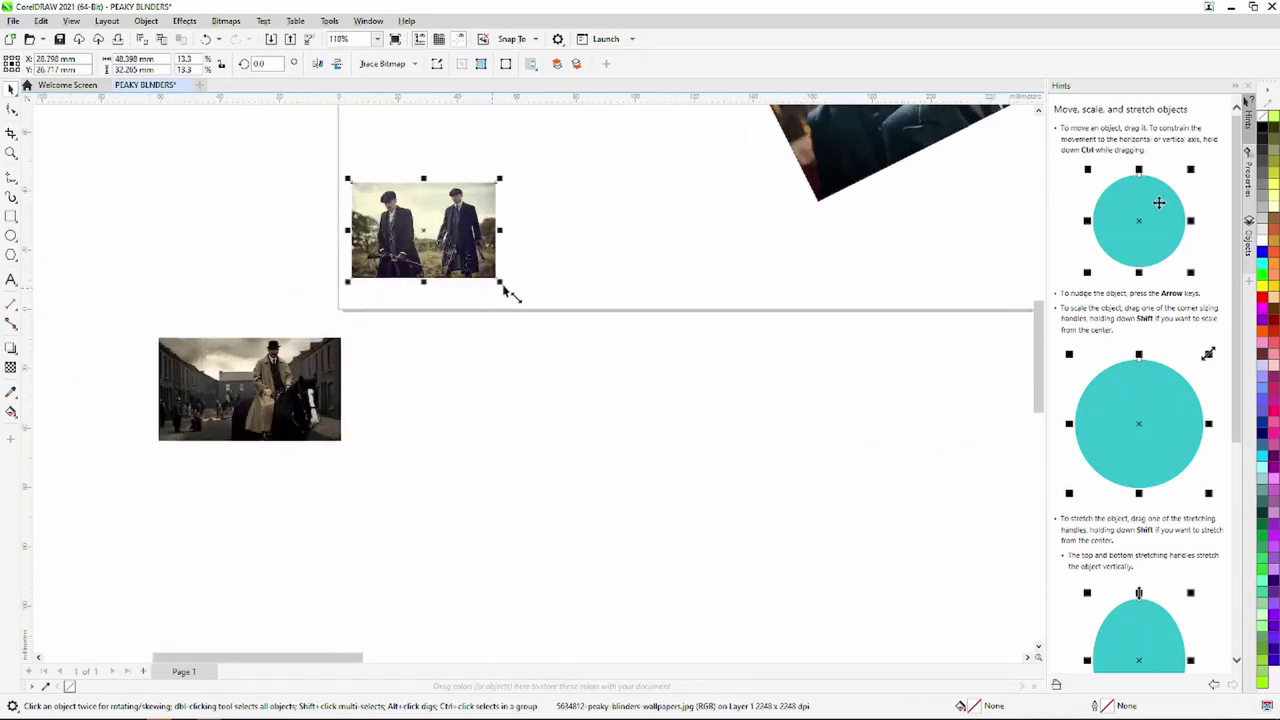
drag(504, 282, 530, 311)
scroll(529, 311, down, 3)
Resize the horse-rider photo above the field photo and send it to the back.
drag(367, 352, 475, 191)
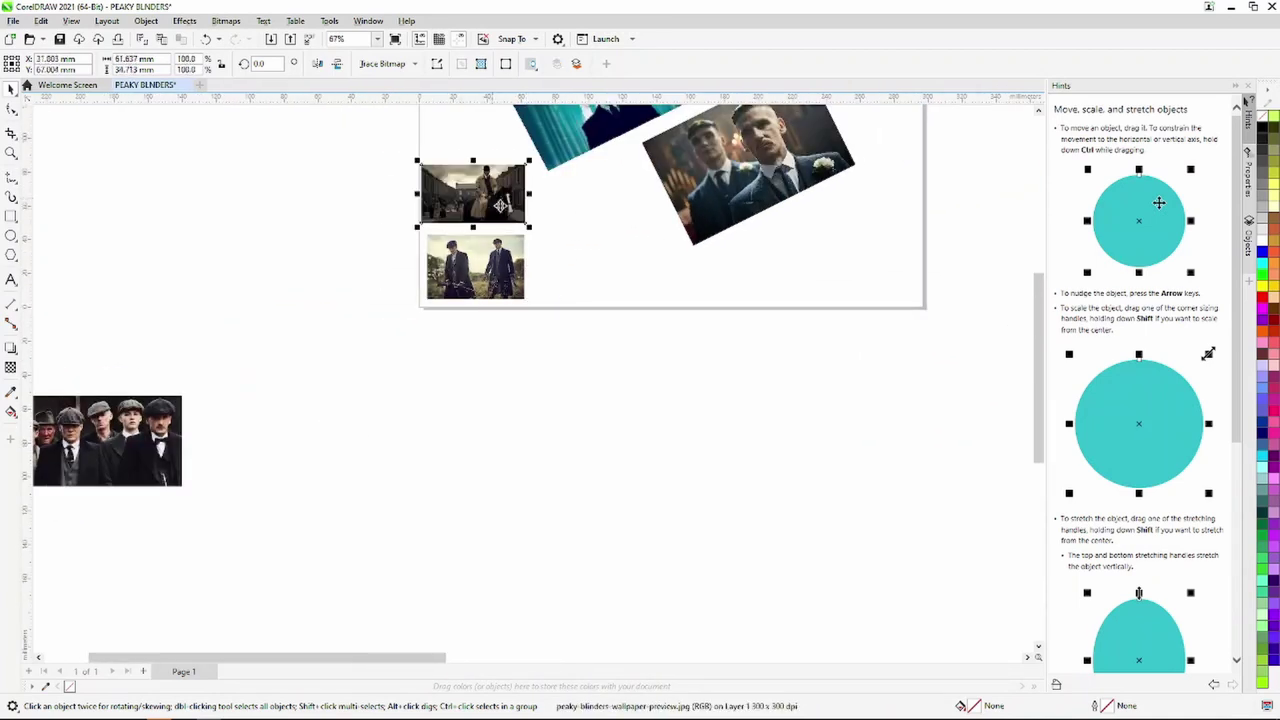
scroll(508, 209, up, 3)
drag(550, 238, 590, 275)
drag(451, 228, 493, 219)
right_click(501, 191)
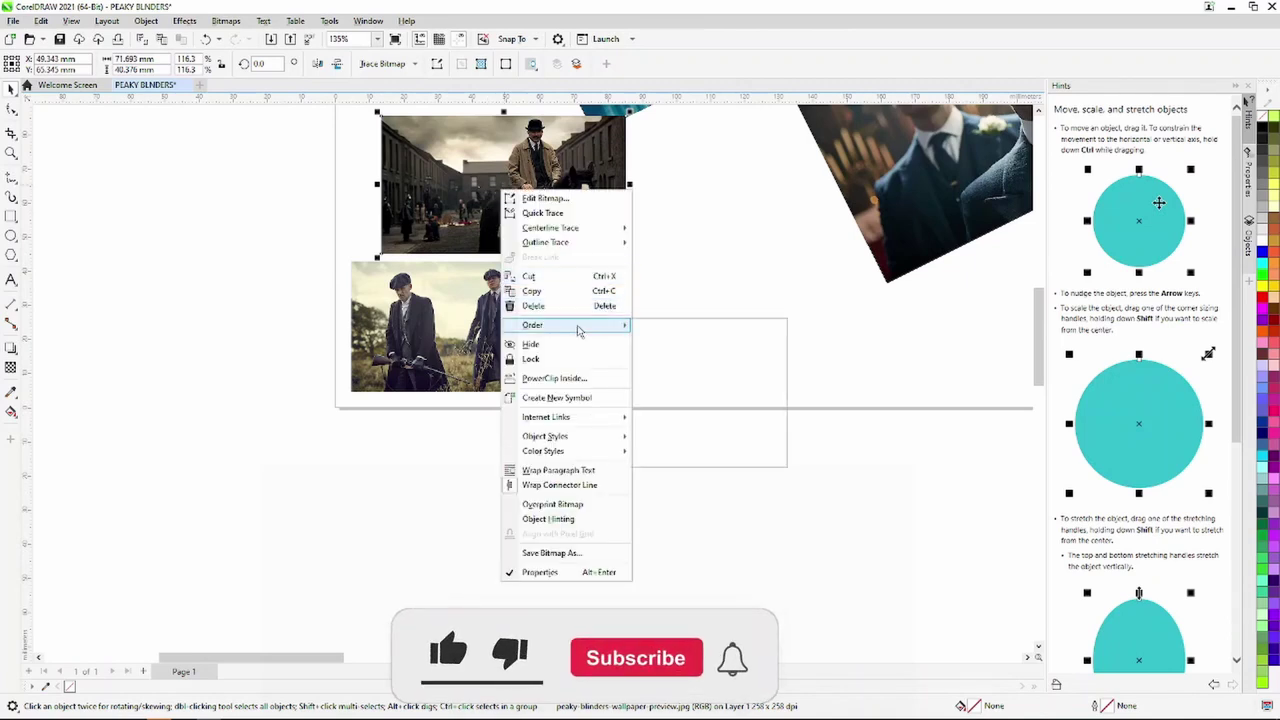
click(708, 342)
scroll(697, 331, down, 3)
scroll(377, 466, down, 2)
Move the group photo onto the page and fit the cigarette photo at the collage top, about 35%.
mouse_move(290, 490)
mouse_down()
mouse_move(782, 380)
mouse_move(768, 377)
mouse_up()
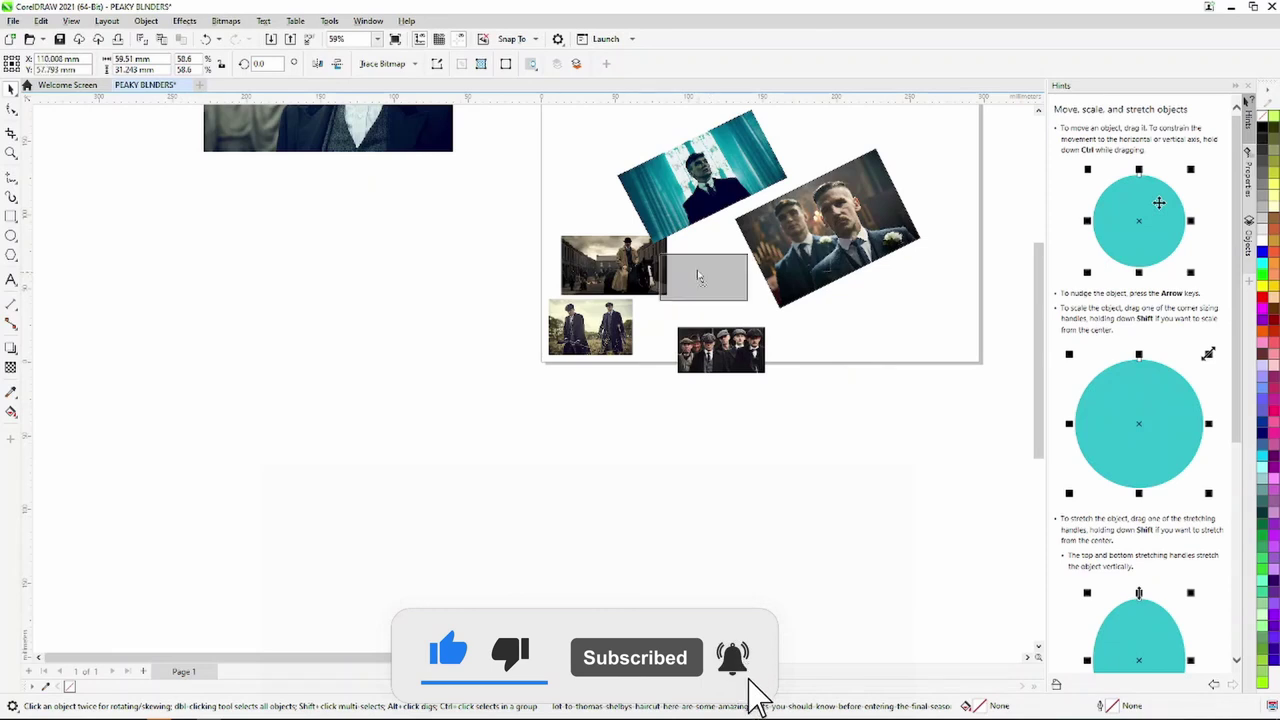
scroll(780, 320, down, 3)
drag(606, 211, 630, 375)
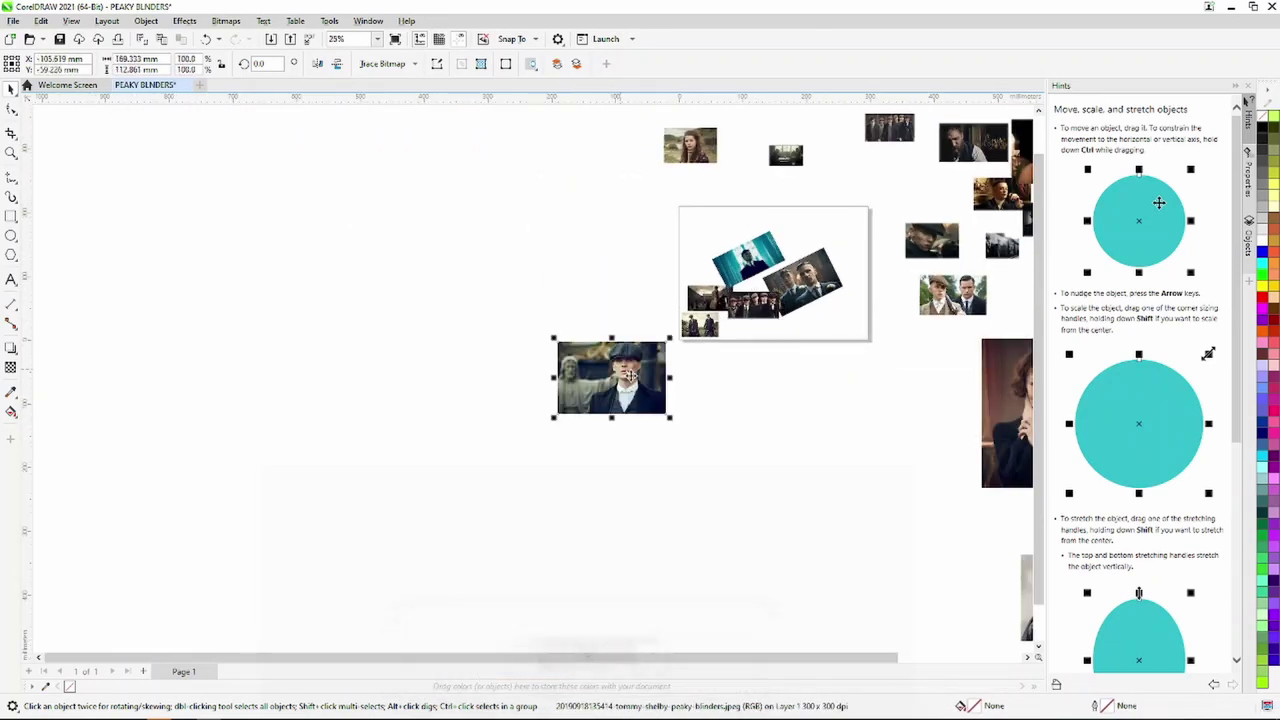
drag(669, 420, 633, 393)
drag(798, 230, 830, 255)
scroll(870, 285, up, 3)
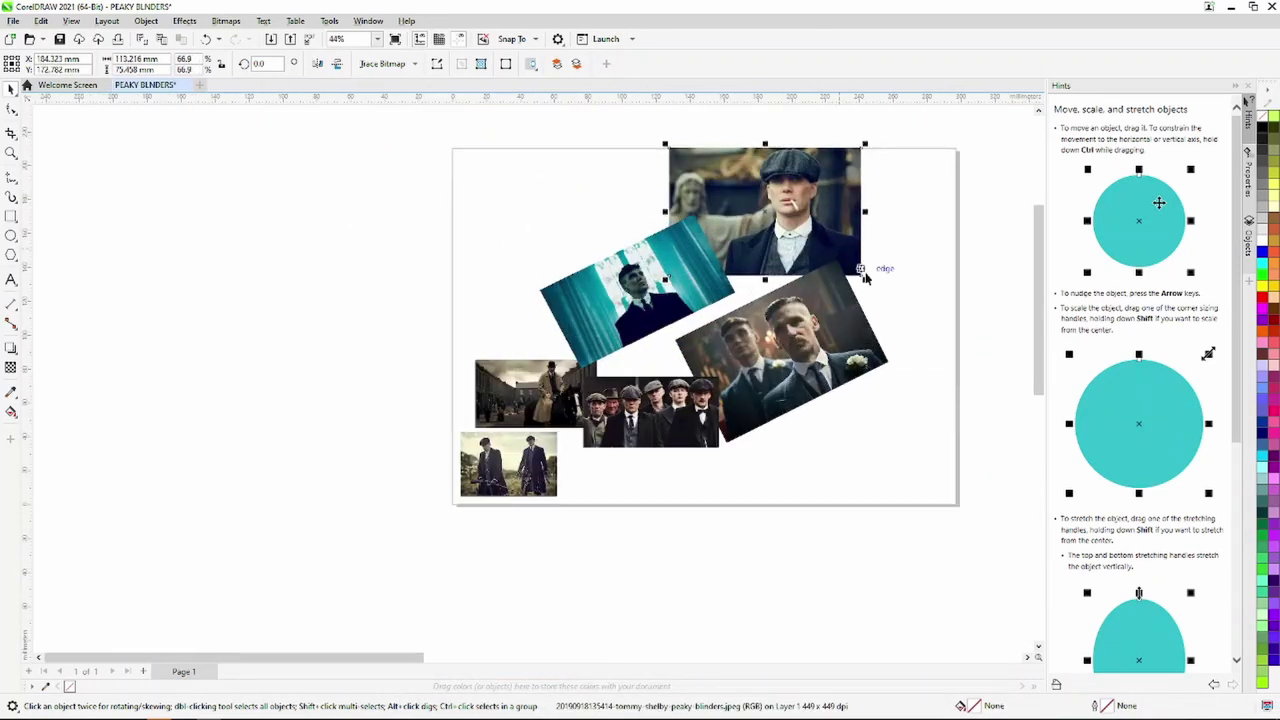
scroll(870, 285, up, 1)
drag(643, 138, 710, 222)
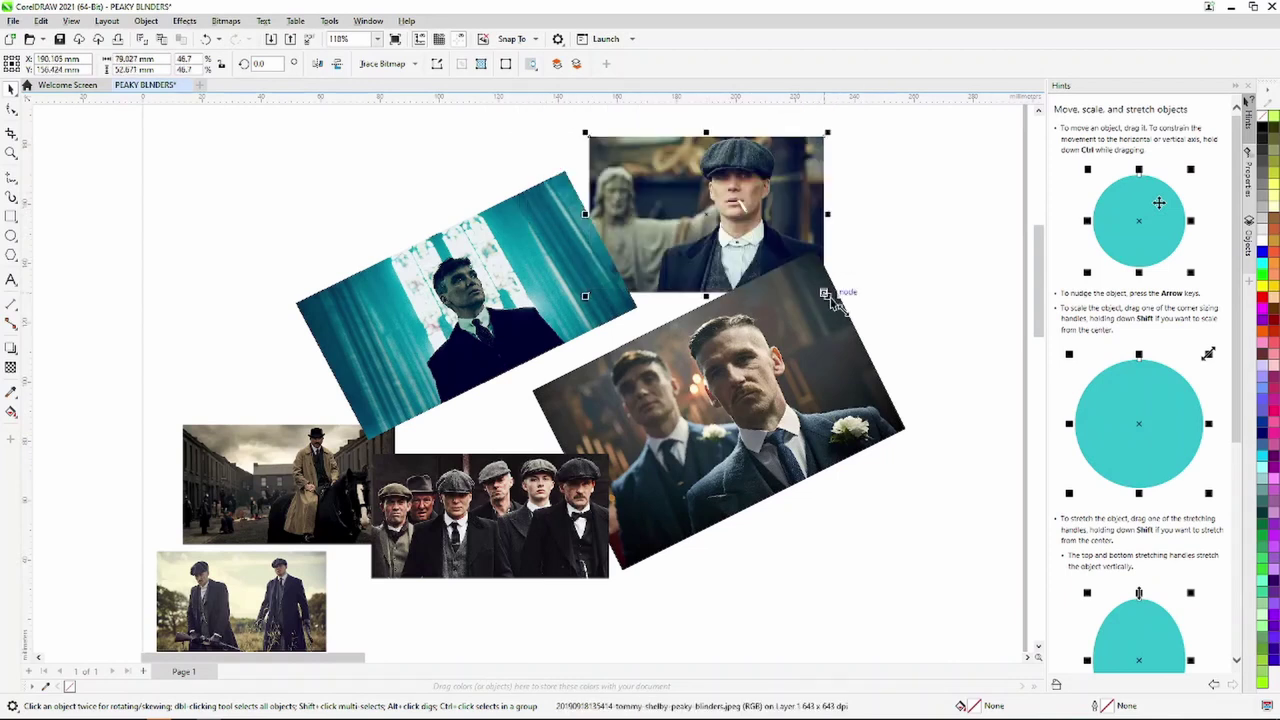
drag(823, 293, 763, 252)
mouse_move(676, 209)
mouse_down()
mouse_move(699, 274)
mouse_move(663, 285)
mouse_up()
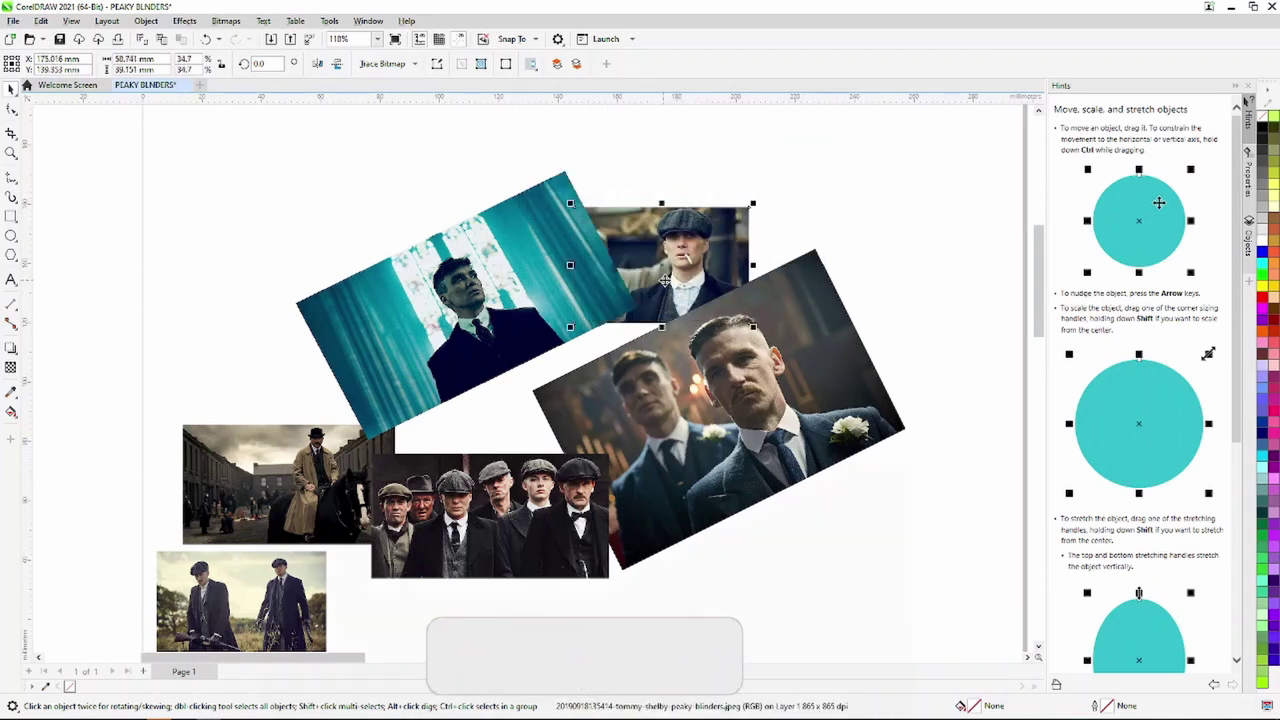
Fit the flat-cap close-up and the two-young-men photo into the collage's upper right.
scroll(661, 257, down, 3)
drag(869, 265, 726, 266)
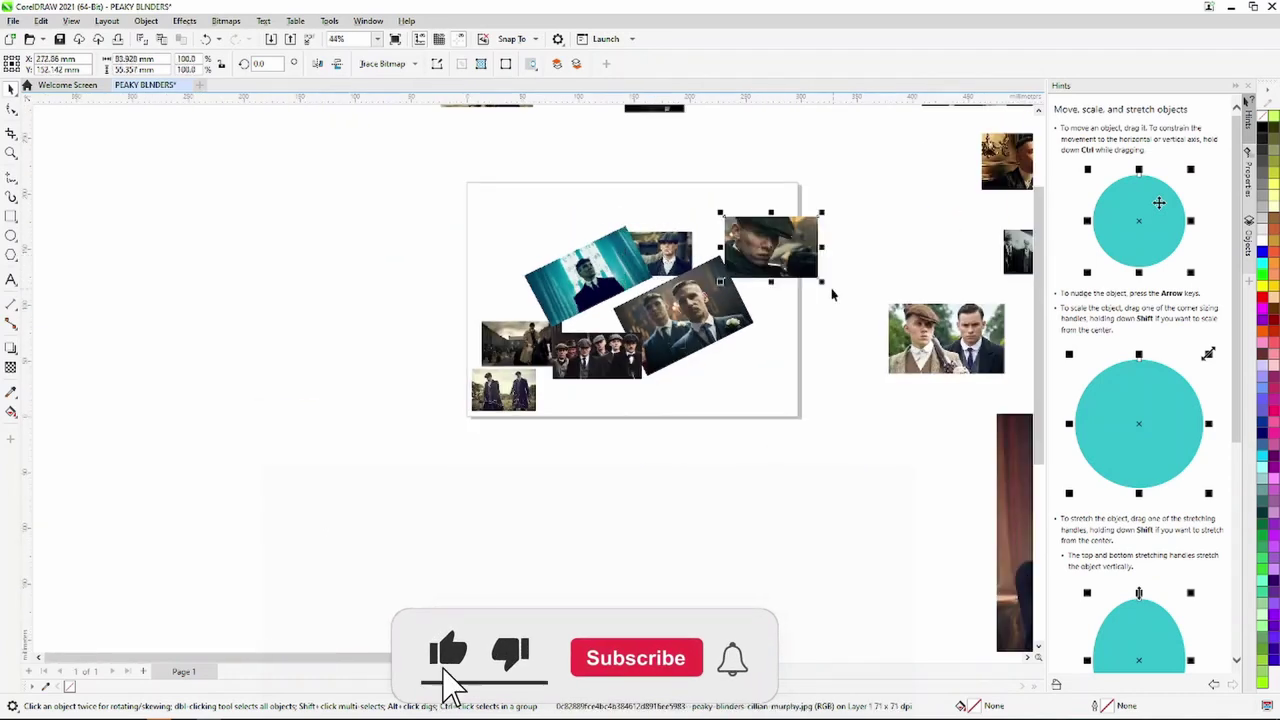
scroll(765, 283, up, 4)
mouse_move(796, 182)
mouse_down()
mouse_move(652, 307)
mouse_move(652, 186)
mouse_up()
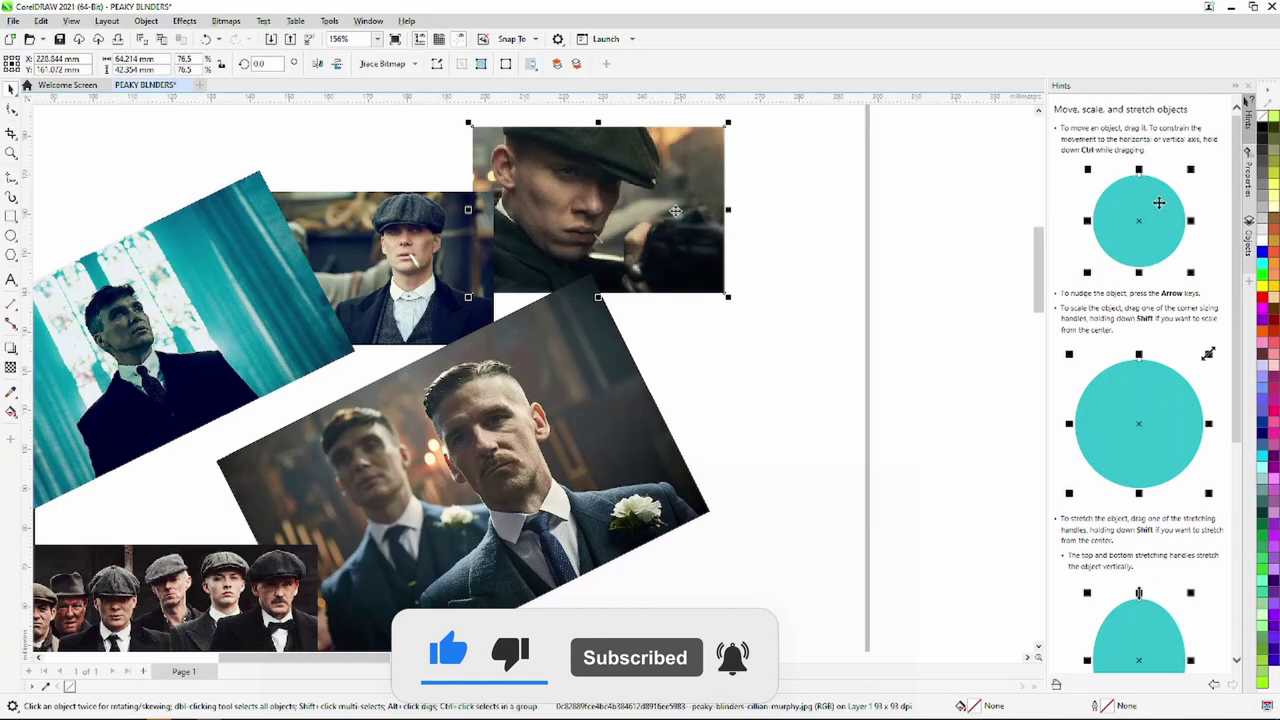
scroll(714, 263, down, 2)
scroll(729, 280, down, 2)
drag(963, 388, 770, 440)
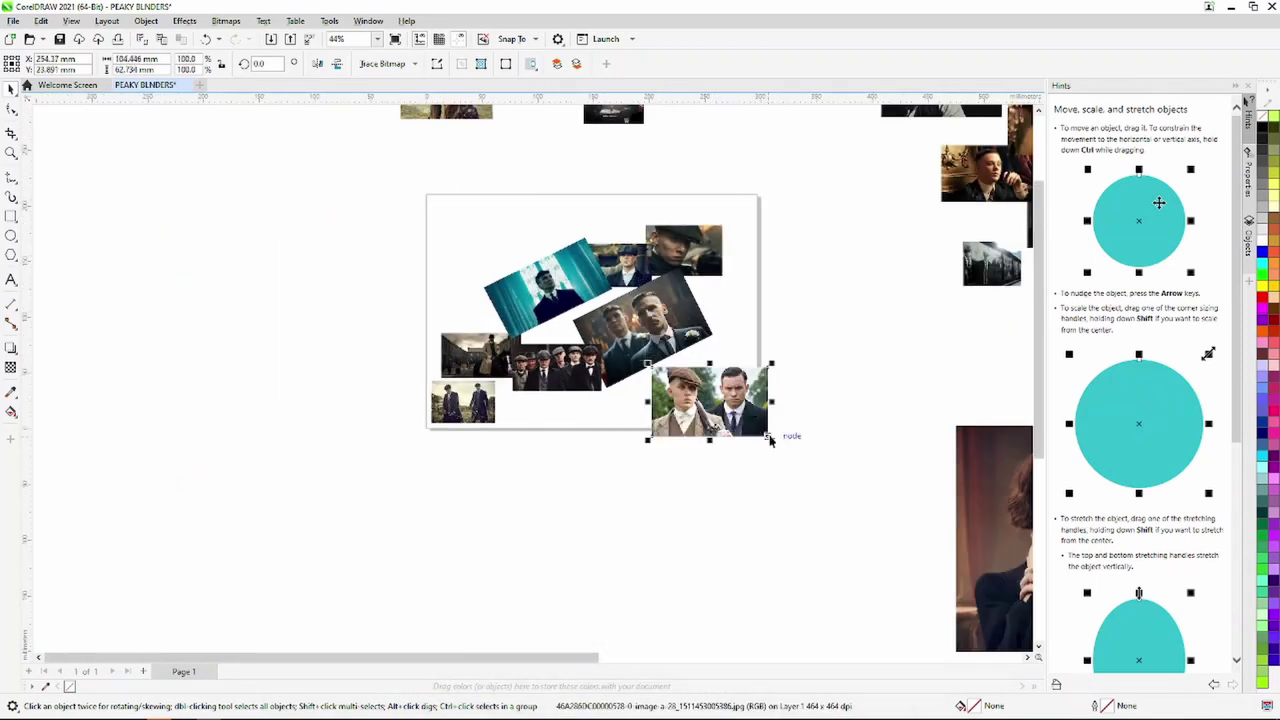
scroll(748, 433, up, 2)
mouse_move(628, 410)
mouse_down()
mouse_move(717, 203)
mouse_move(715, 233)
mouse_up()
scroll(717, 202, up, 3)
scroll(717, 203, down, 4)
scroll(717, 203, up, 2)
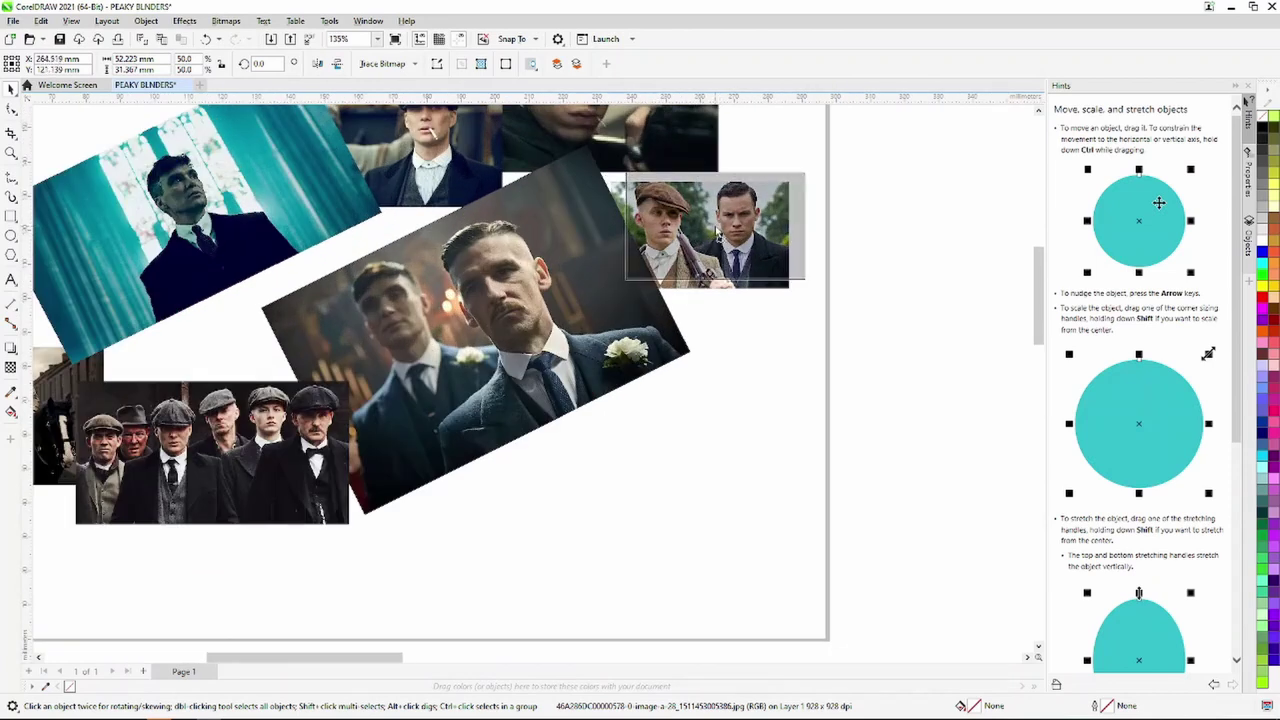
scroll(715, 233, down, 2)
scroll(771, 294, down, 2)
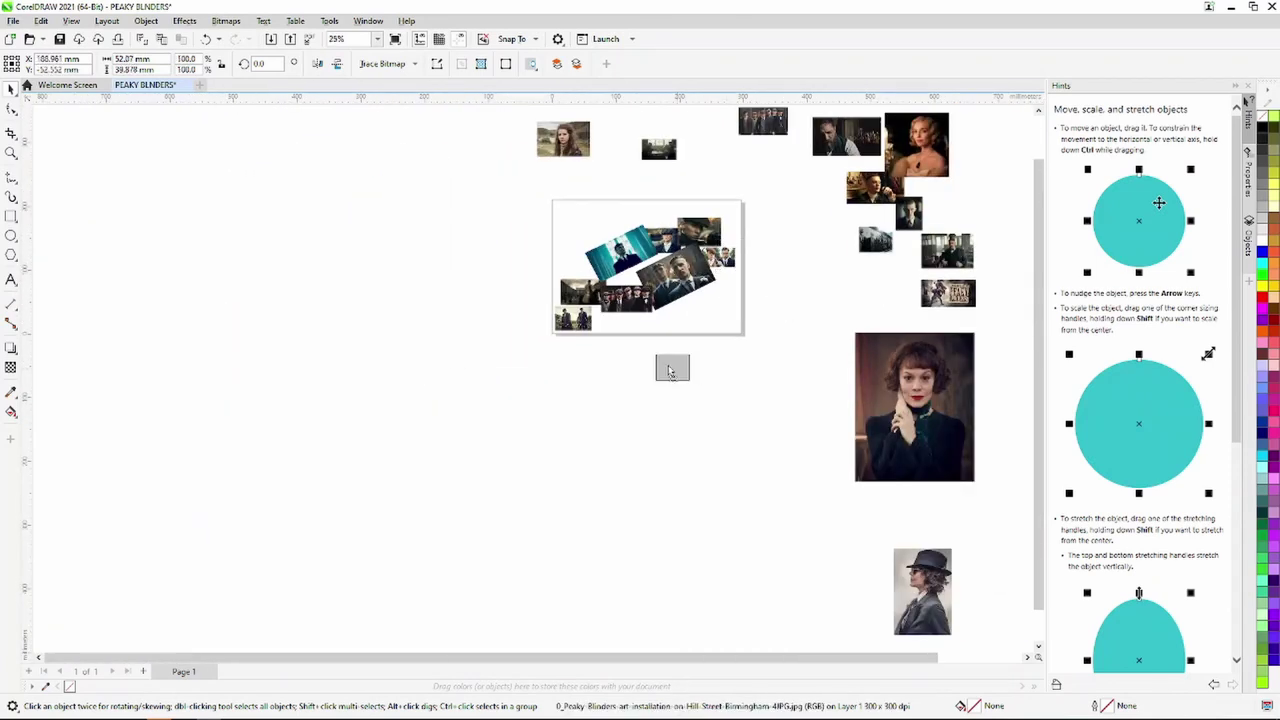
Enlarge the street installation photo and move it onto the collage, under the tilted photo.
scroll(670, 371, up, 3)
scroll(750, 449, up, 1)
drag(749, 437, 806, 481)
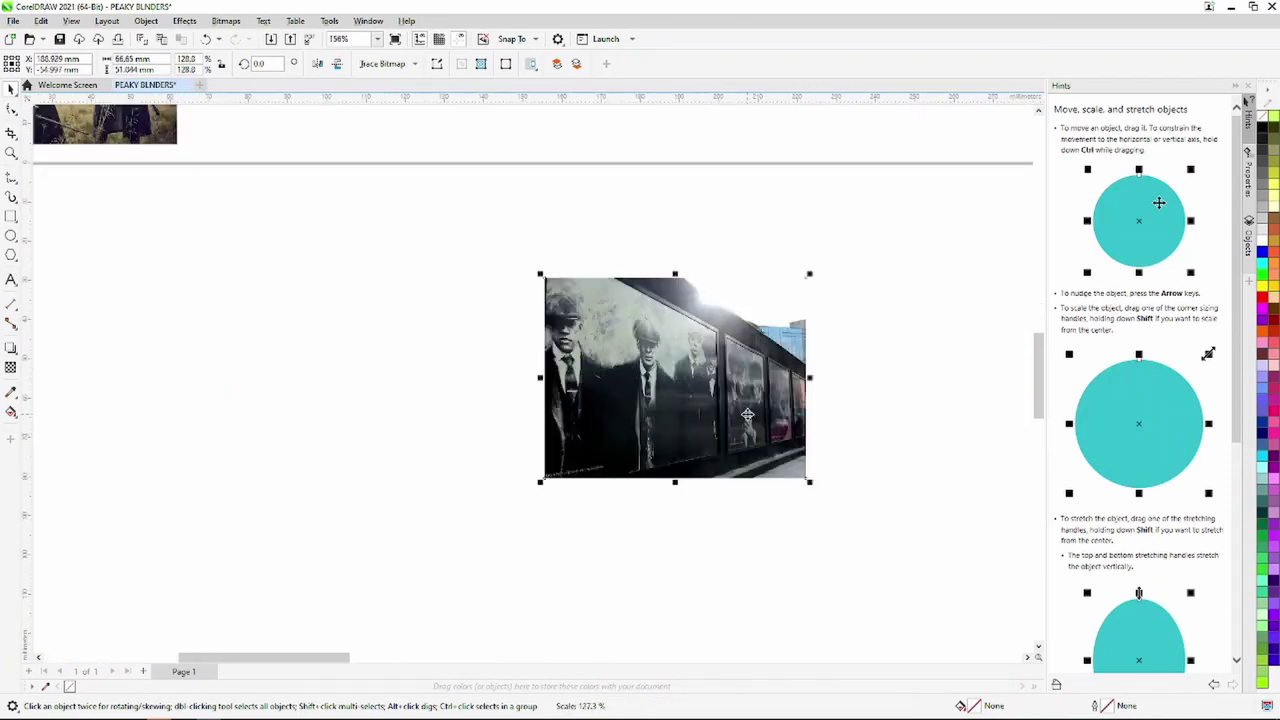
scroll(806, 481, down, 2)
drag(697, 399, 527, 243)
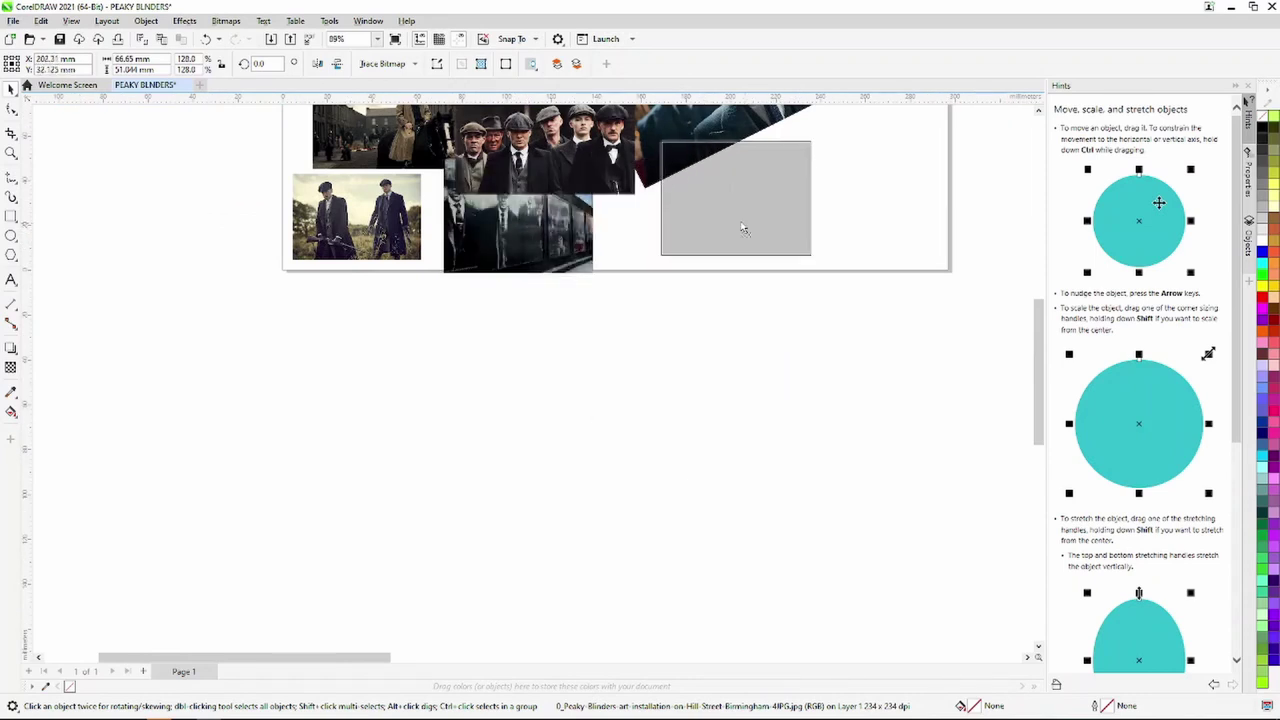
drag(624, 248, 736, 243)
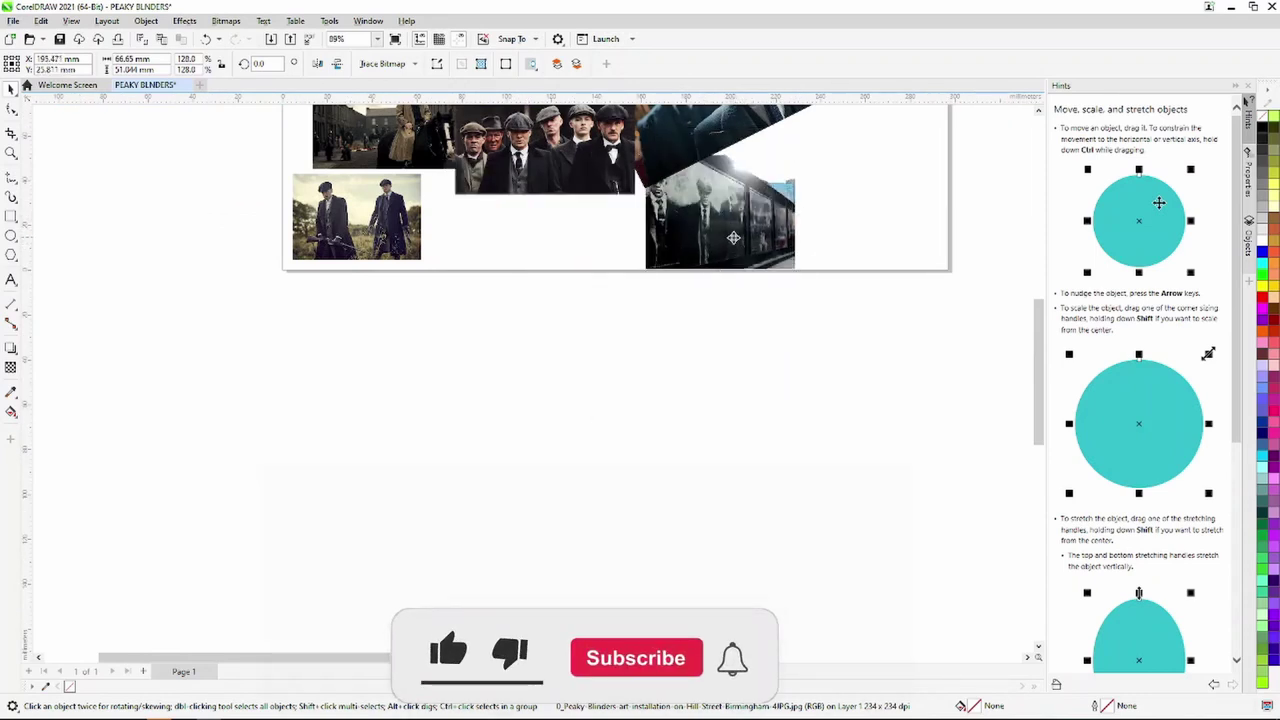
Move the woman's portrait down into the collage.
scroll(735, 238, down, 2)
scroll(750, 240, down, 2)
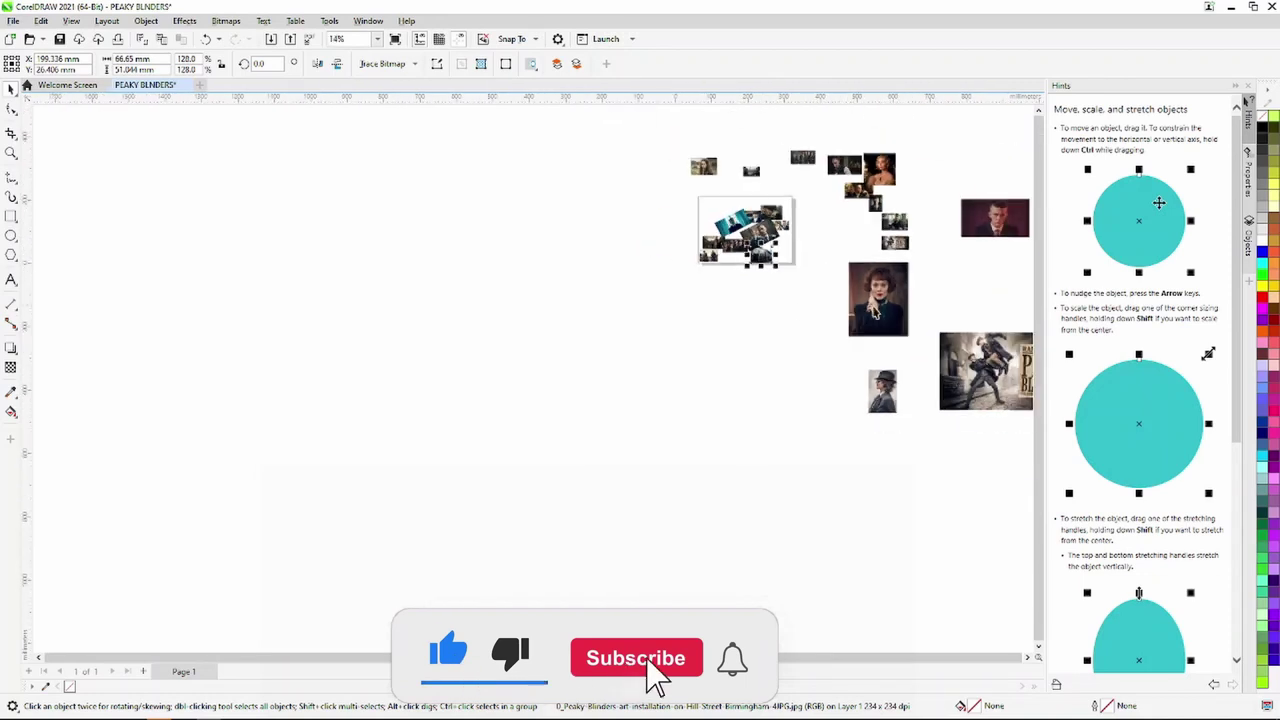
scroll(758, 256, up, 3)
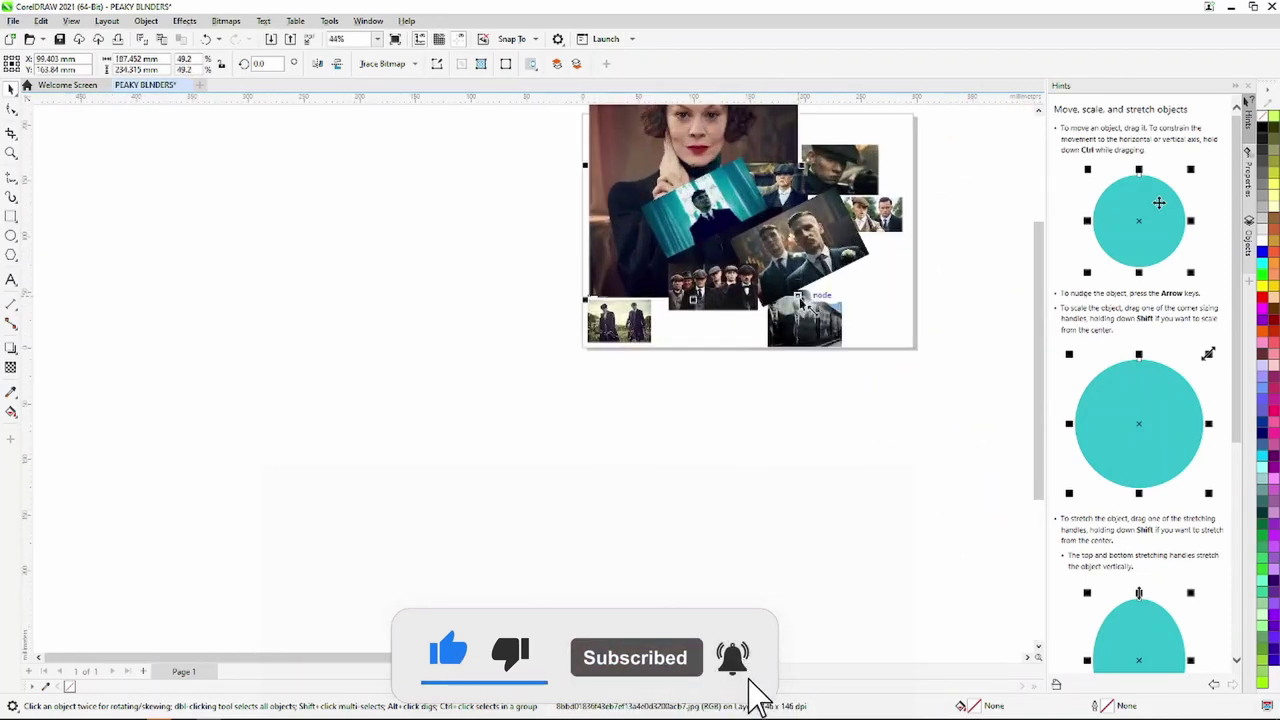
scroll(799, 301, down, 1)
scroll(780, 290, down, 1)
scroll(751, 256, up, 3)
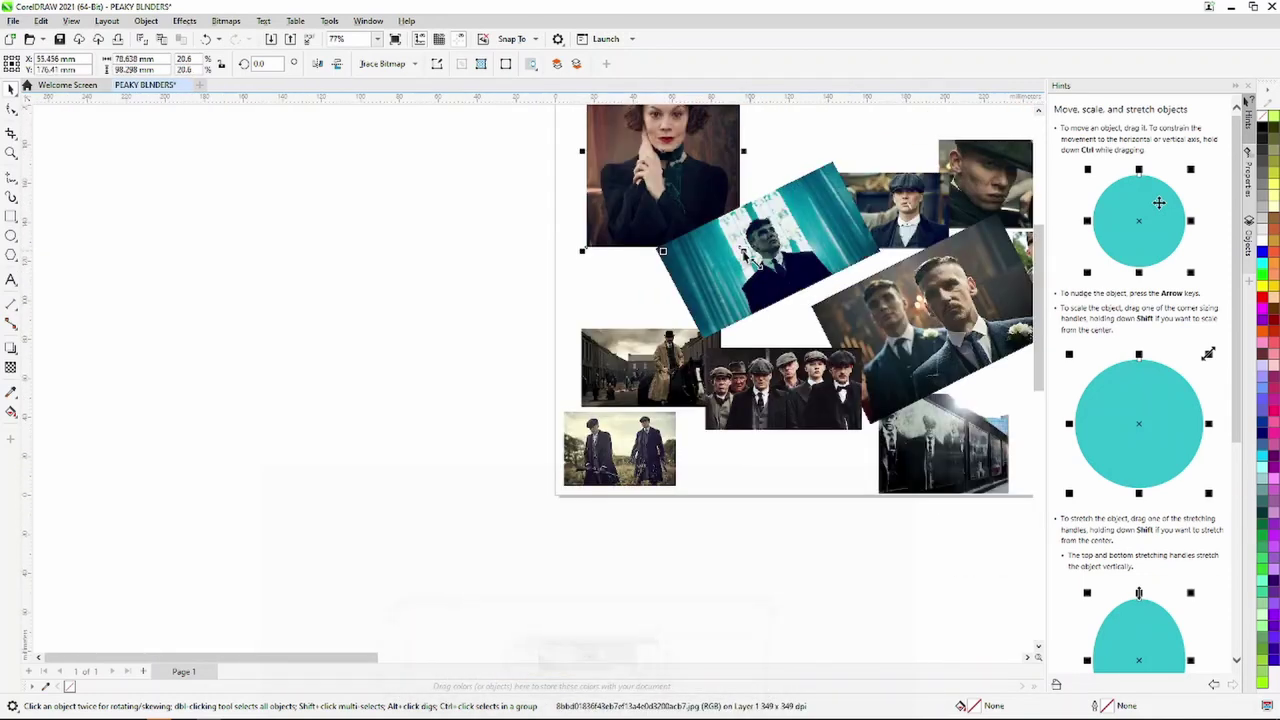
mouse_move(677, 194)
mouse_down()
mouse_move(668, 290)
mouse_move(679, 304)
mouse_up()
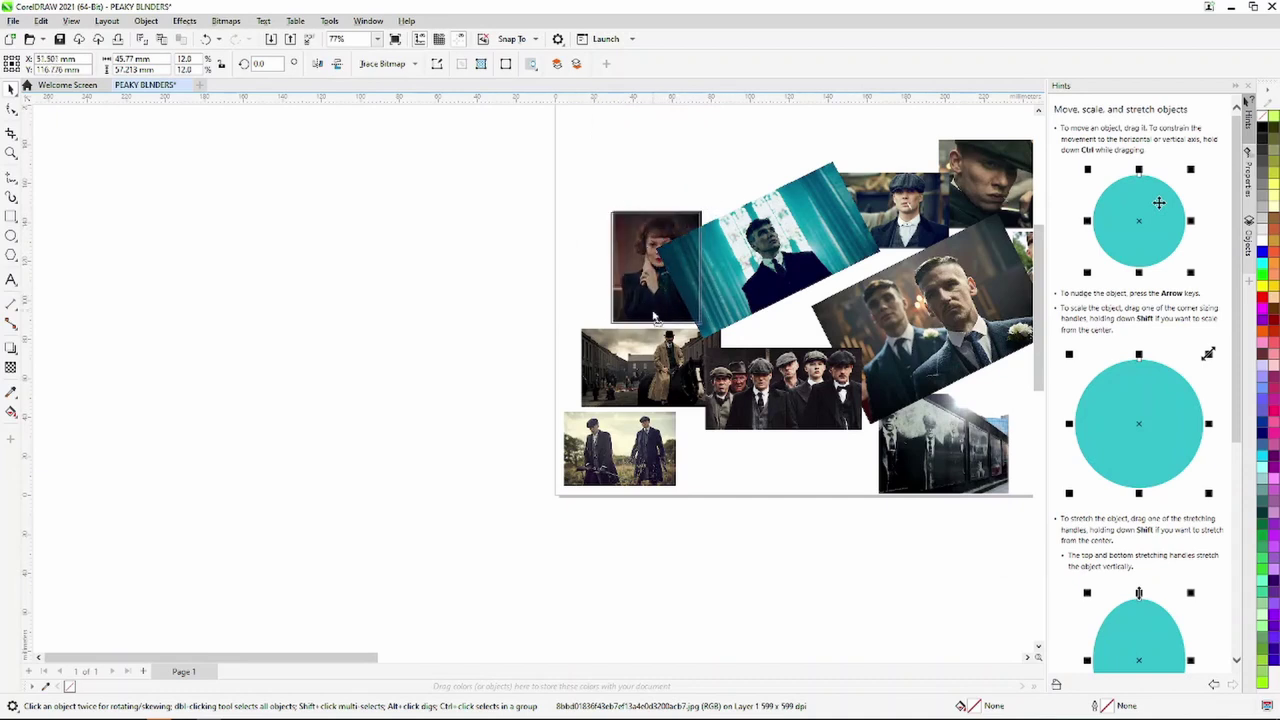
Shrink the woman-in-hat photo to 23.1% and place it at the collage's upper left.
scroll(652, 318, down, 2)
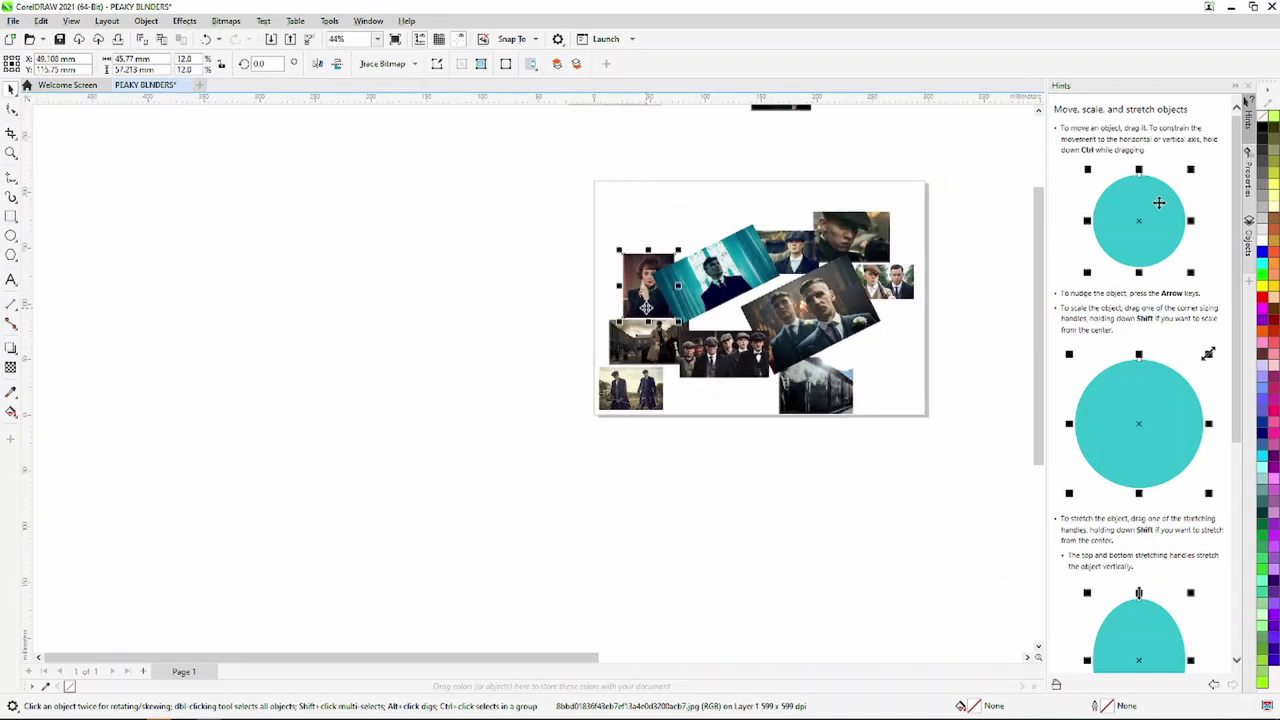
scroll(660, 318, down, 2)
scroll(700, 316, down, 1)
click(775, 314)
scroll(775, 314, up, 4)
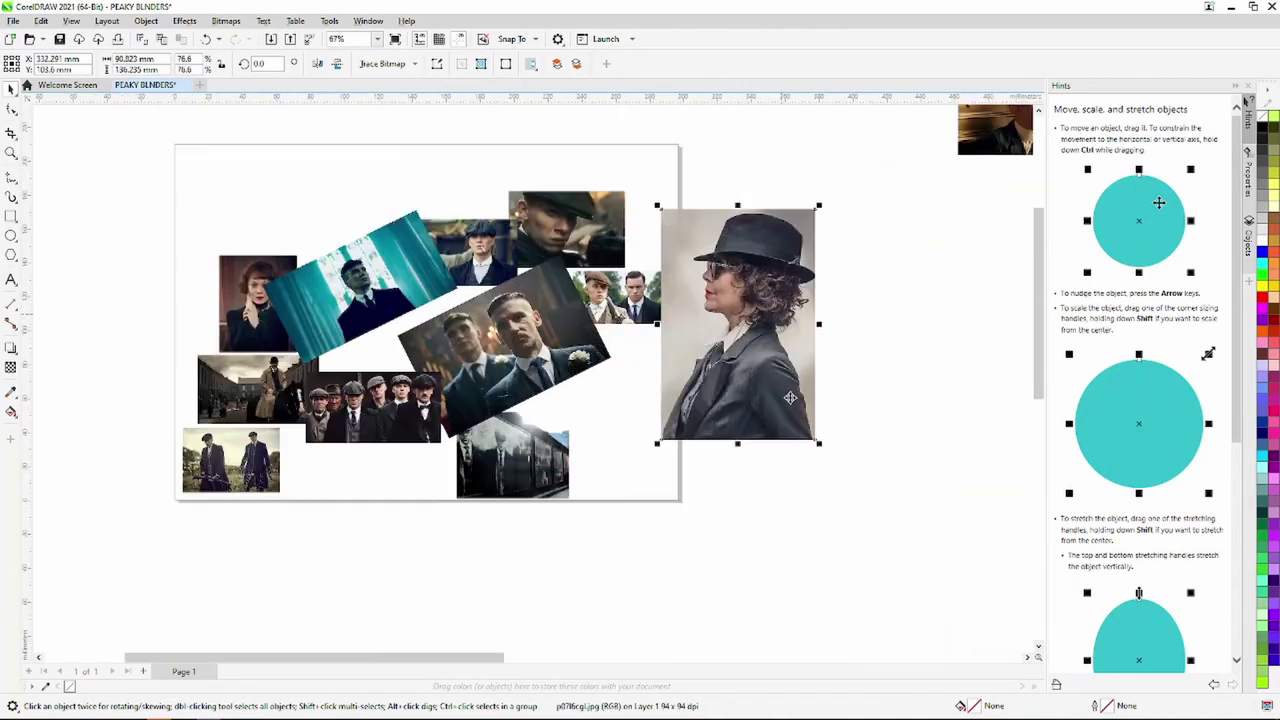
drag(820, 447, 768, 373)
drag(714, 329, 391, 243)
scroll(424, 333, up, 2)
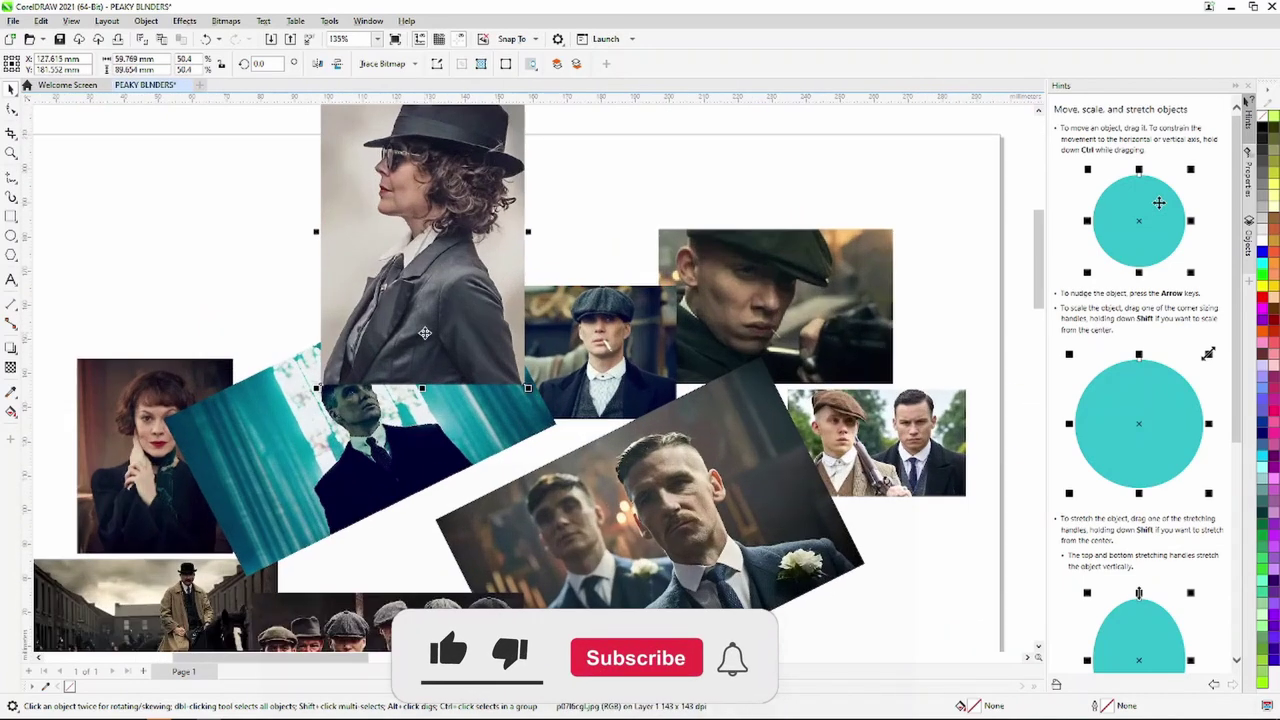
drag(535, 392, 413, 218)
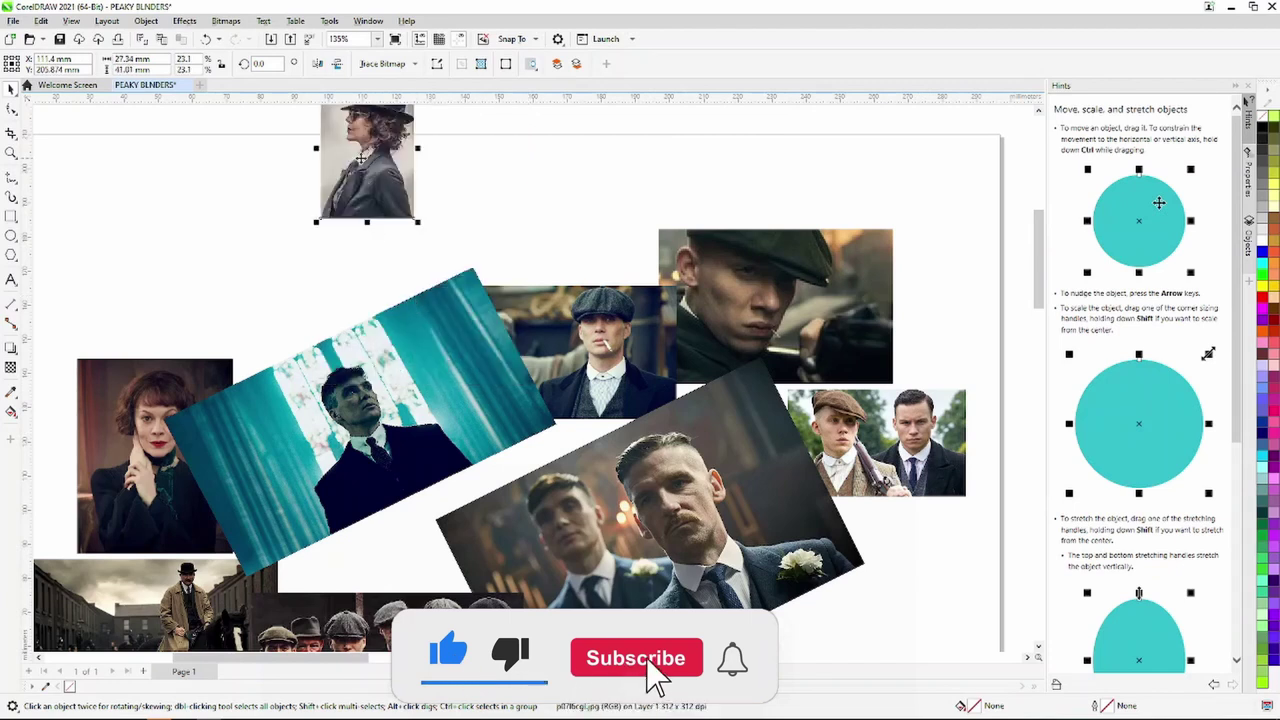
drag(356, 183, 313, 302)
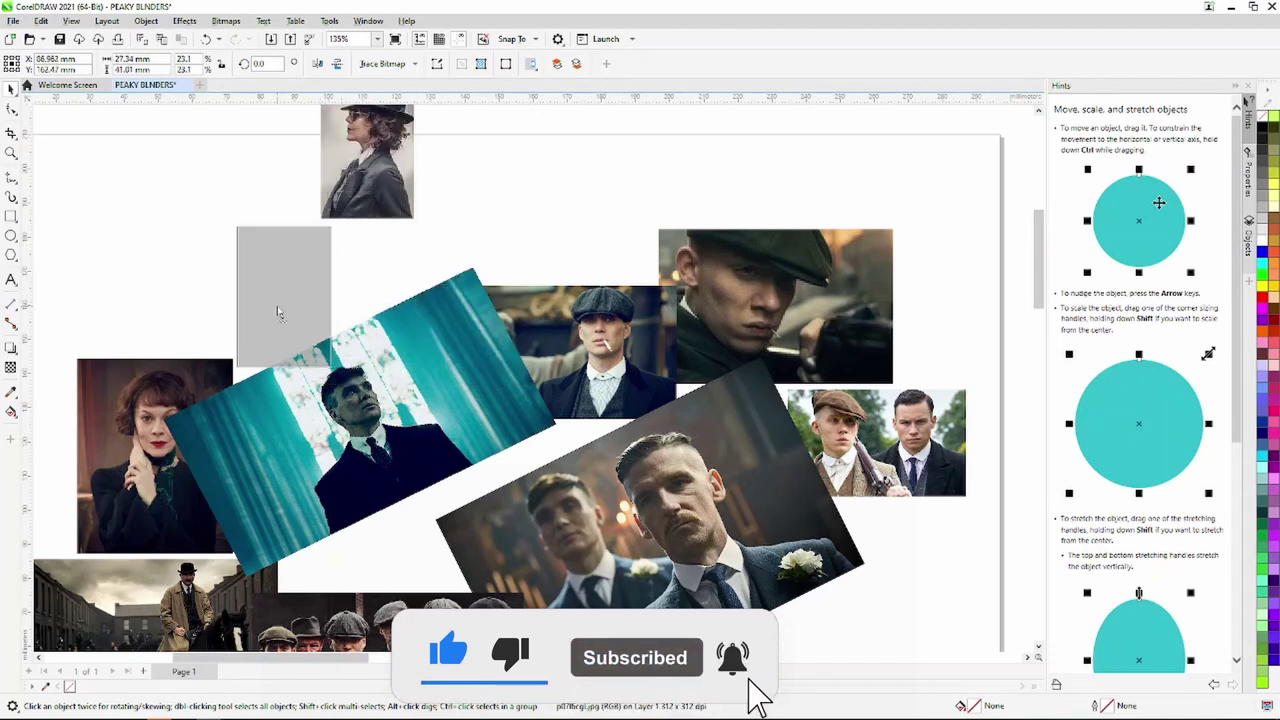
drag(276, 329, 276, 329)
Send the hat photo To Back of Page, behind the neighbouring photos.
scroll(276, 329, down, 2)
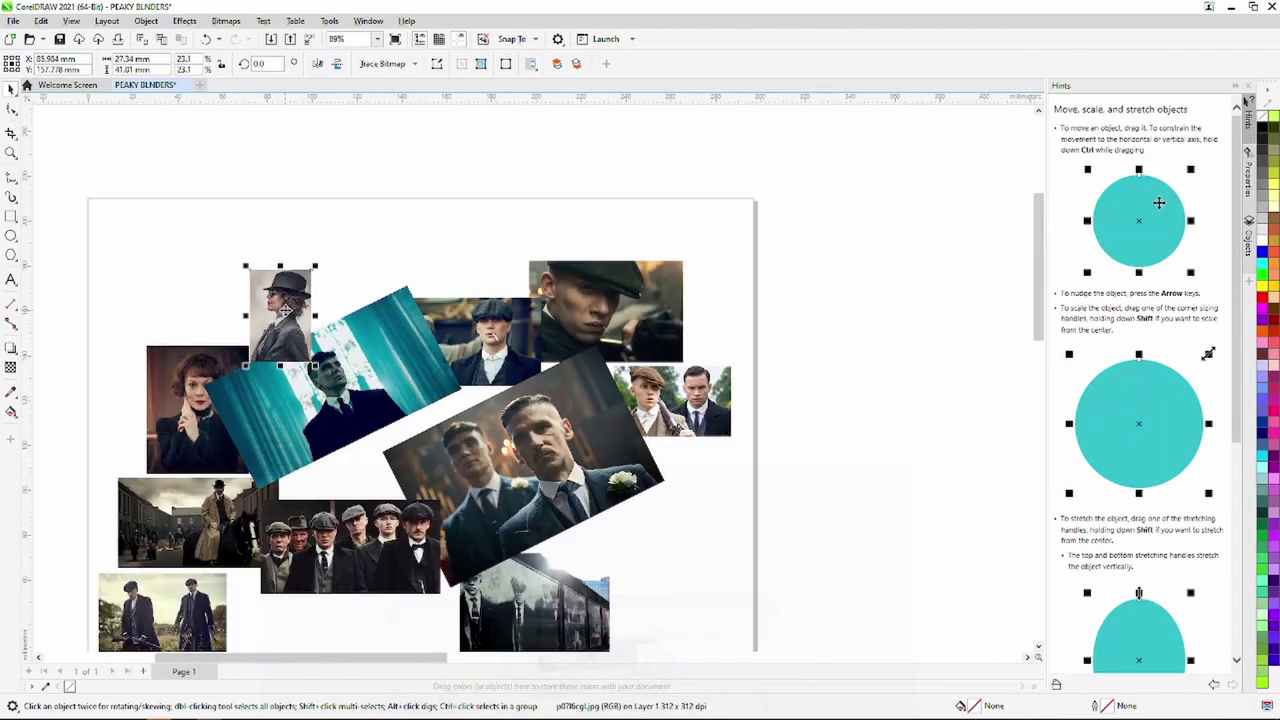
right_click(287, 313)
click(494, 464)
scroll(305, 340, down, 1)
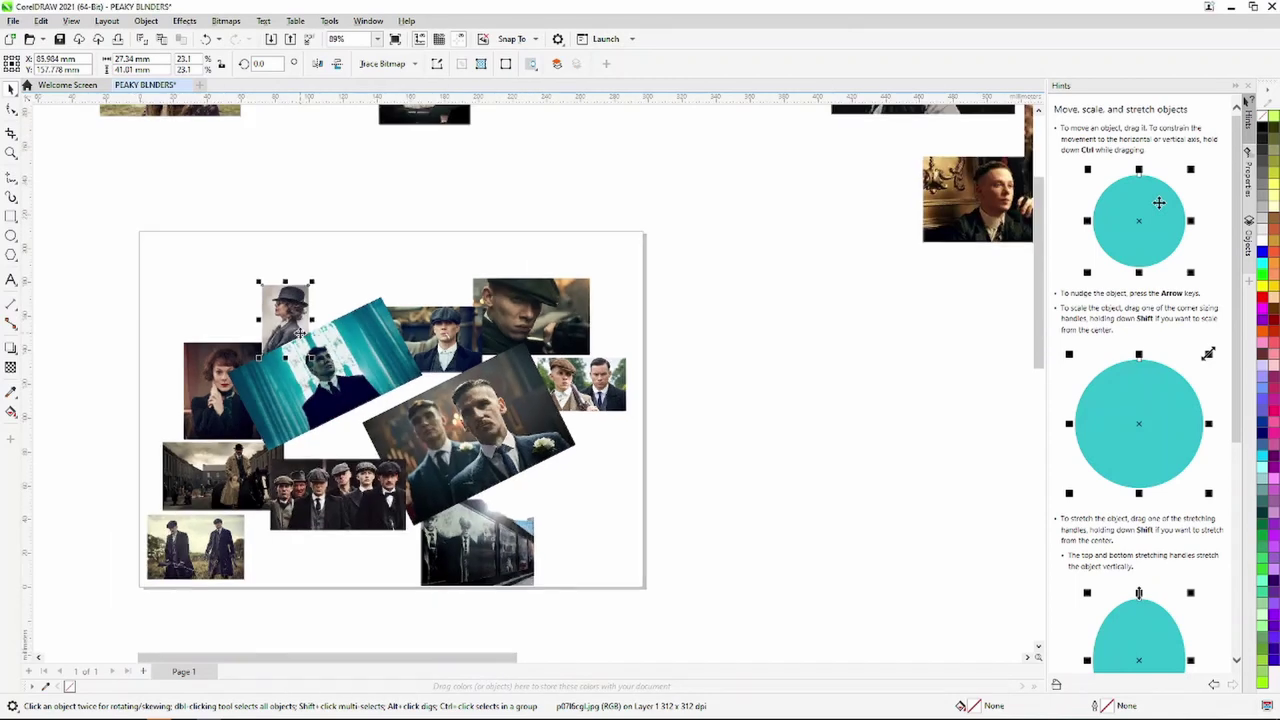
scroll(305, 340, down, 1)
click(512, 328)
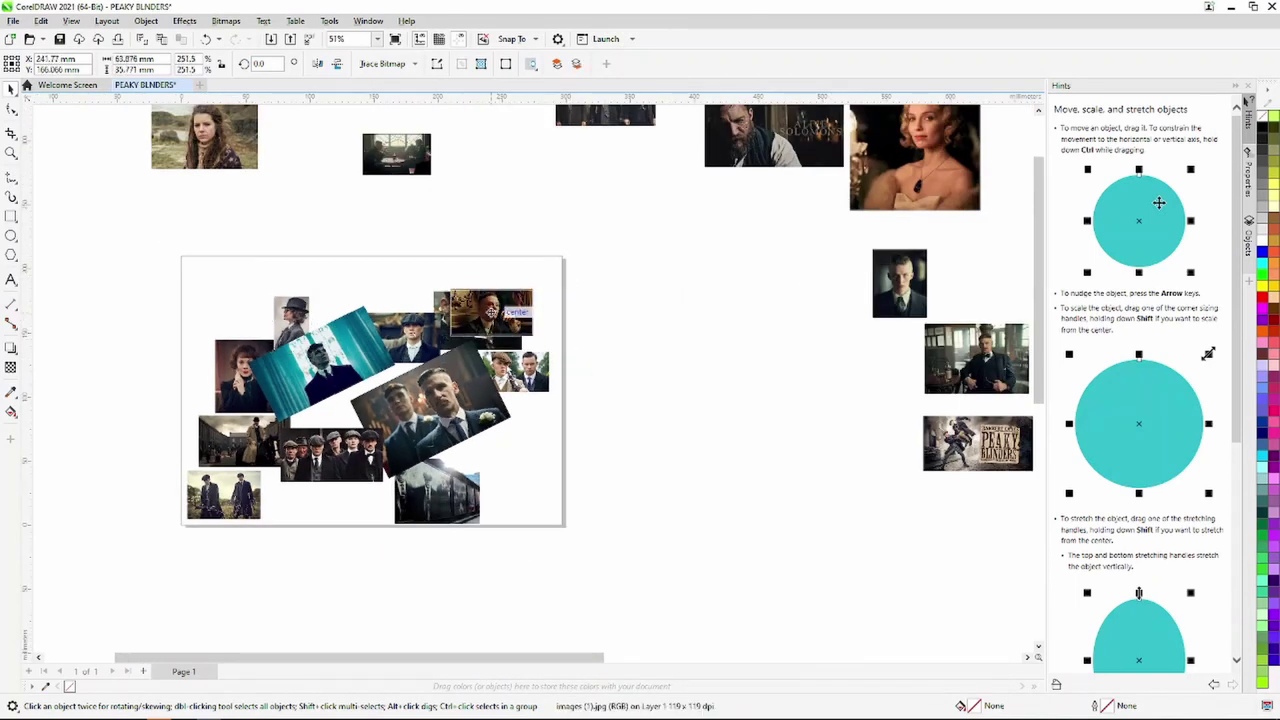
Shrink the seated man photo into the collage's lower right and send it To Back of Page.
scroll(536, 468, up, 4)
drag(658, 550, 591, 505)
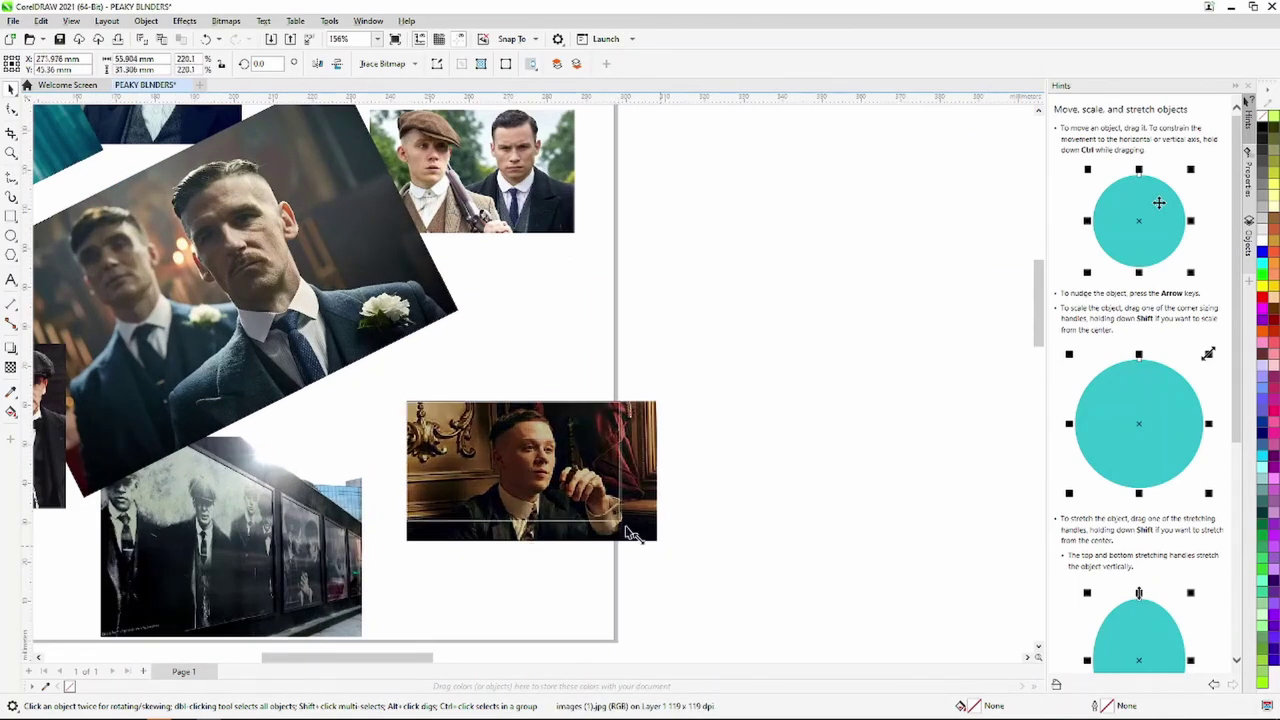
mouse_move(496, 453)
mouse_down()
mouse_move(390, 422)
mouse_move(341, 432)
mouse_up()
scroll(341, 432, down, 1)
scroll(341, 432, down, 1)
scroll(341, 432, down, 1)
scroll(342, 428, up, 2)
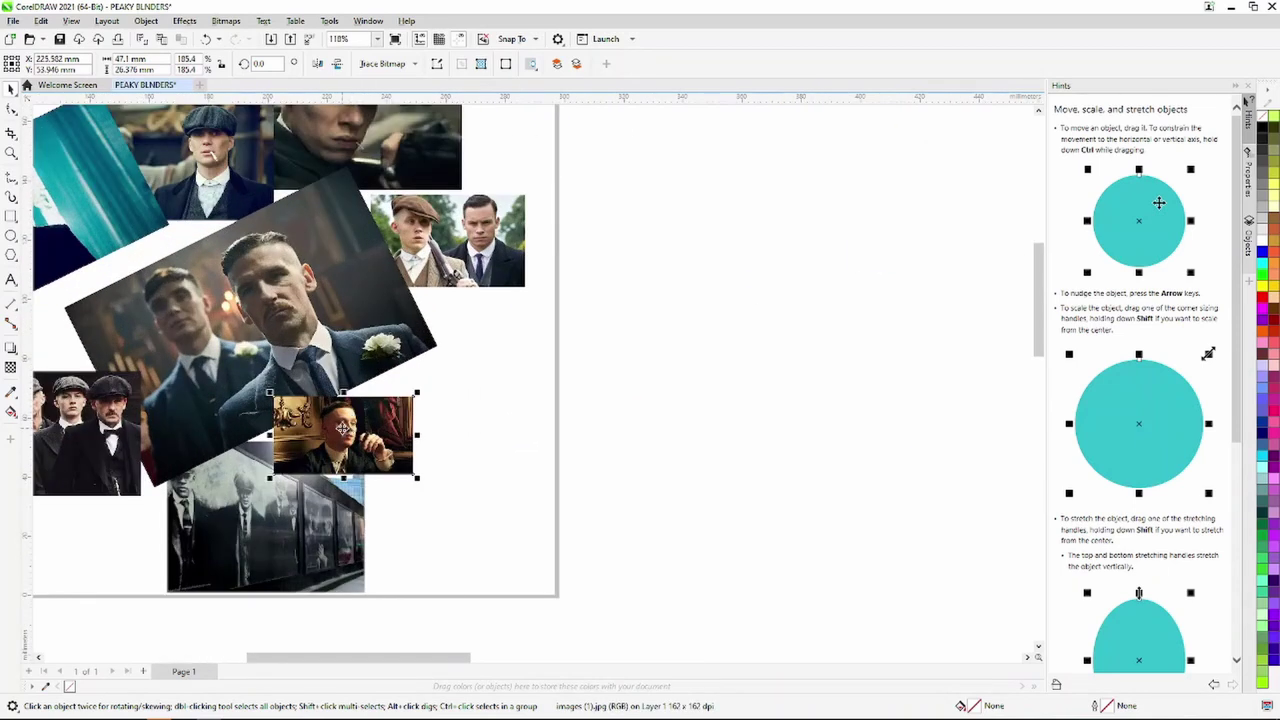
right_click(342, 428)
click(531, 196)
Place the suited portrait on the collage's right side, slightly enlarged.
scroll(531, 196, up, 3)
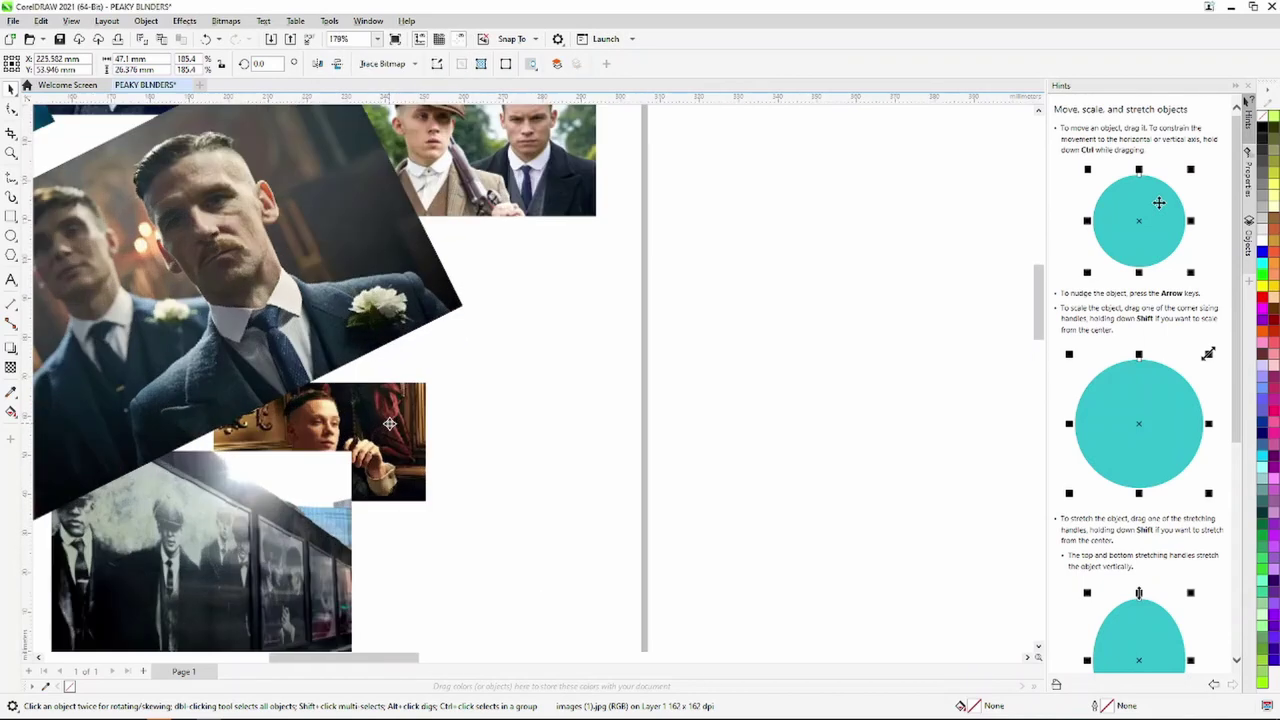
scroll(400, 432, down, 4)
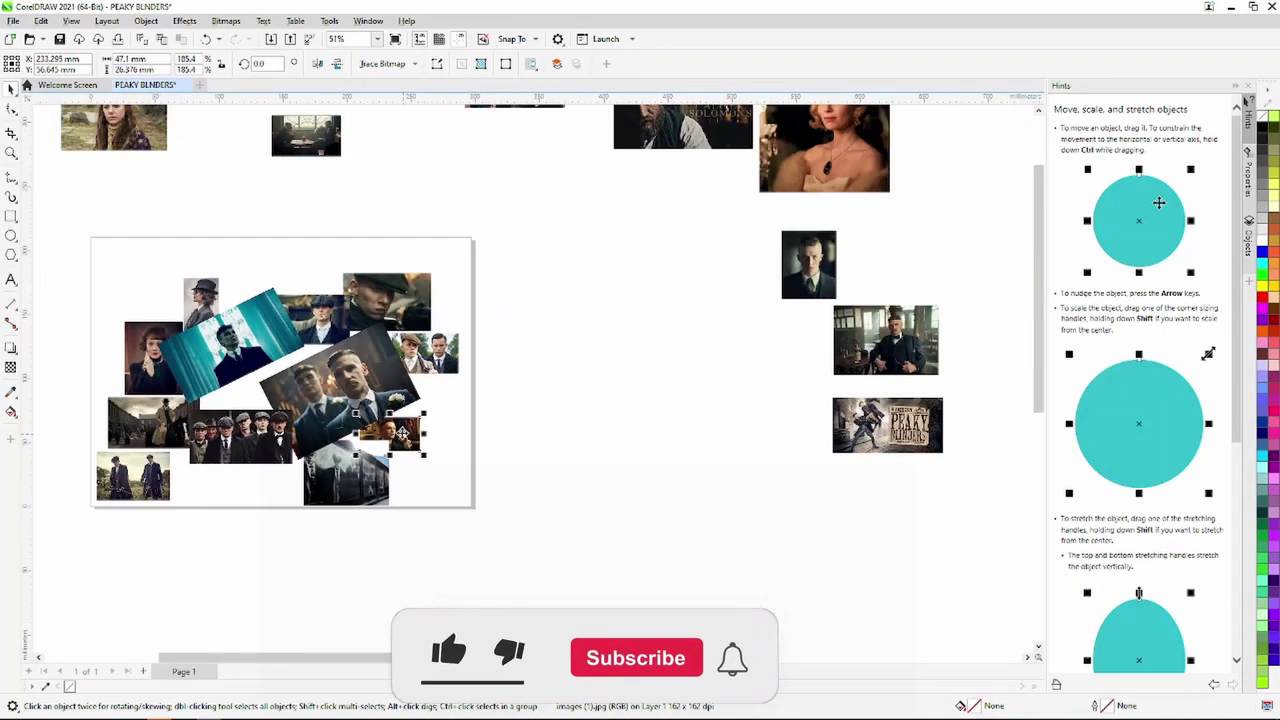
drag(643, 402, 425, 470)
scroll(425, 455, up, 3)
mouse_move(506, 555)
mouse_down()
mouse_move(565, 457)
mouse_move(495, 377)
mouse_up()
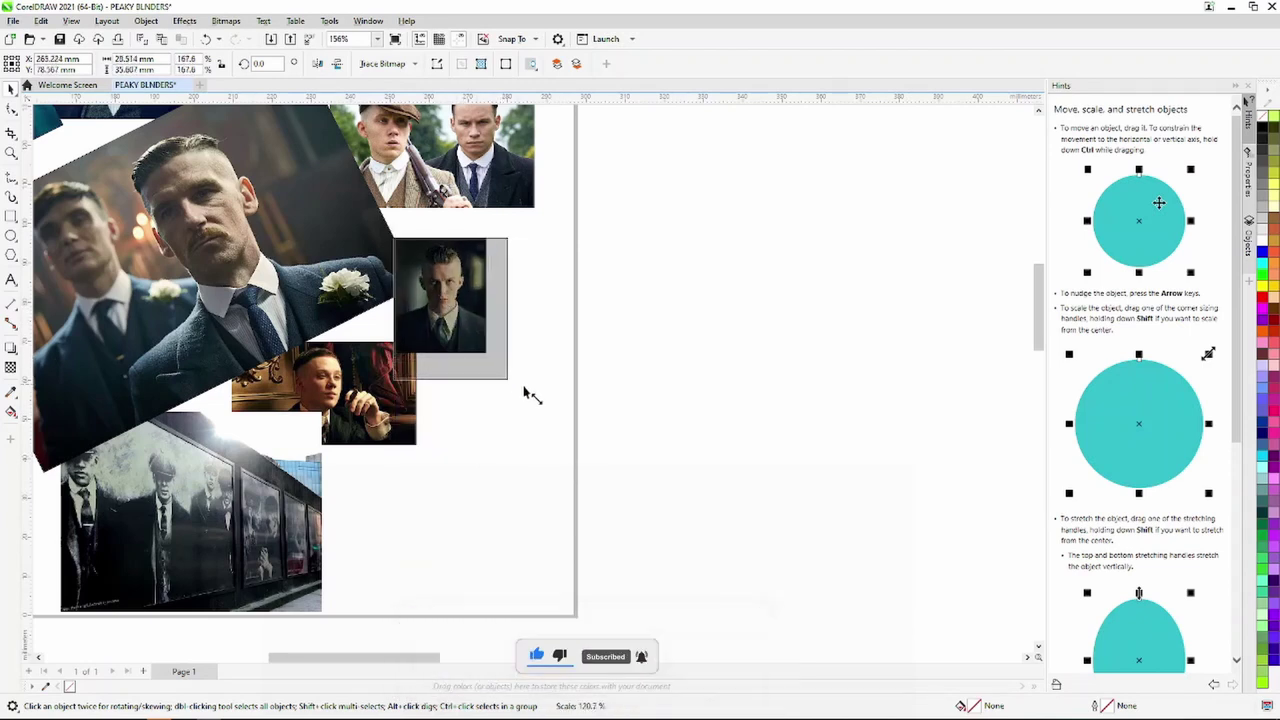
drag(490, 367, 551, 420)
scroll(551, 420, down, 5)
Shrink the Peaky Blinders poster to 5.1% and bring it onto the collage.
click(512, 492)
scroll(620, 580, up, 2)
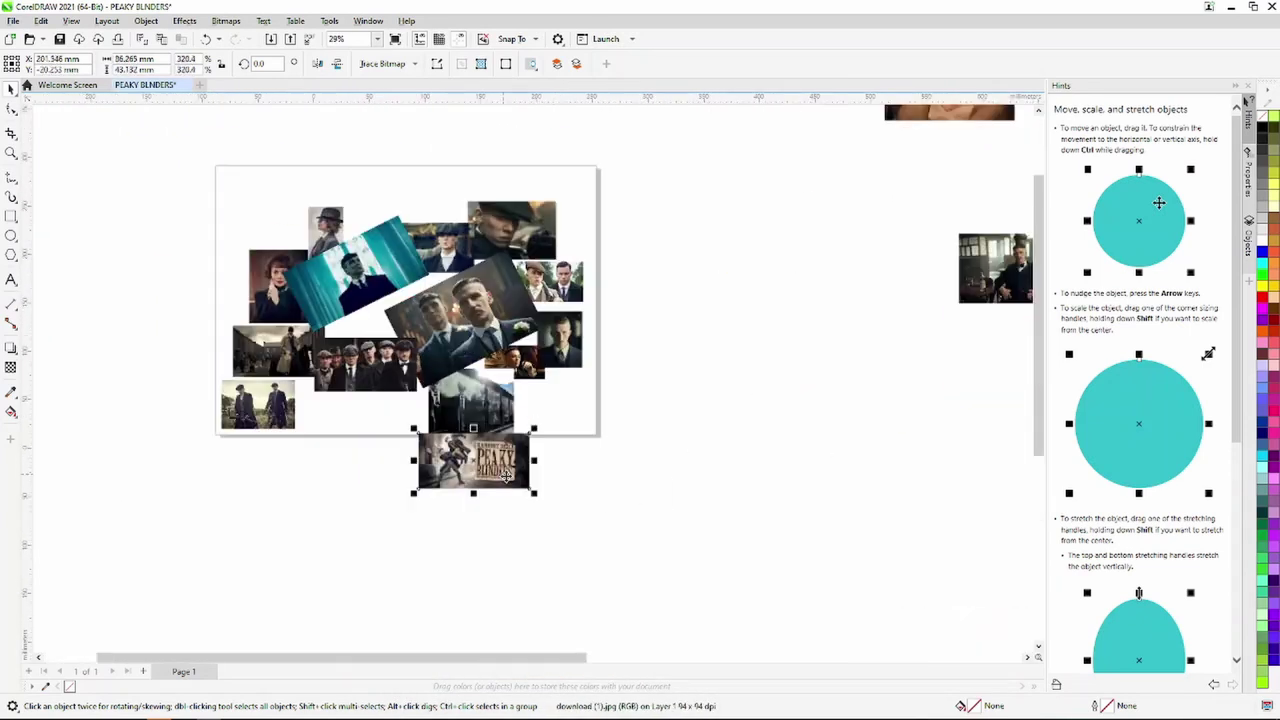
scroll(510, 470, up, 3)
drag(577, 491, 519, 462)
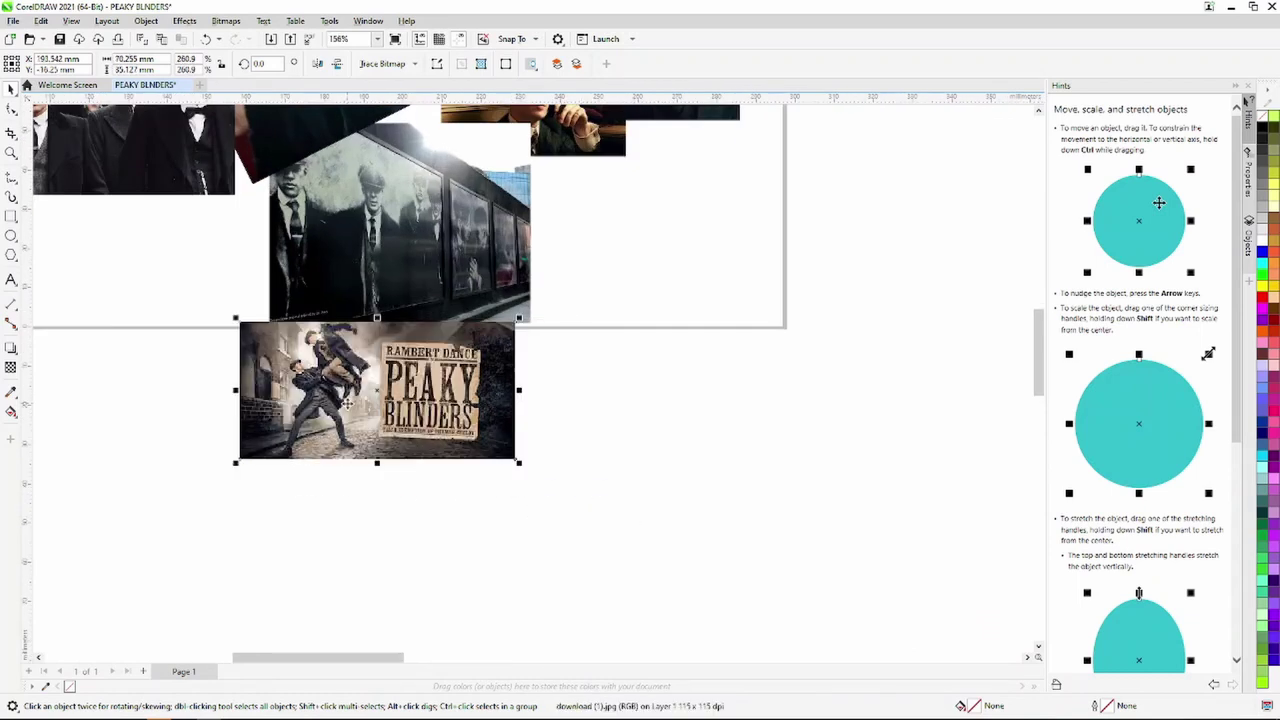
scroll(370, 410, down, 3)
scroll(389, 423, down, 3)
drag(932, 581, 576, 381)
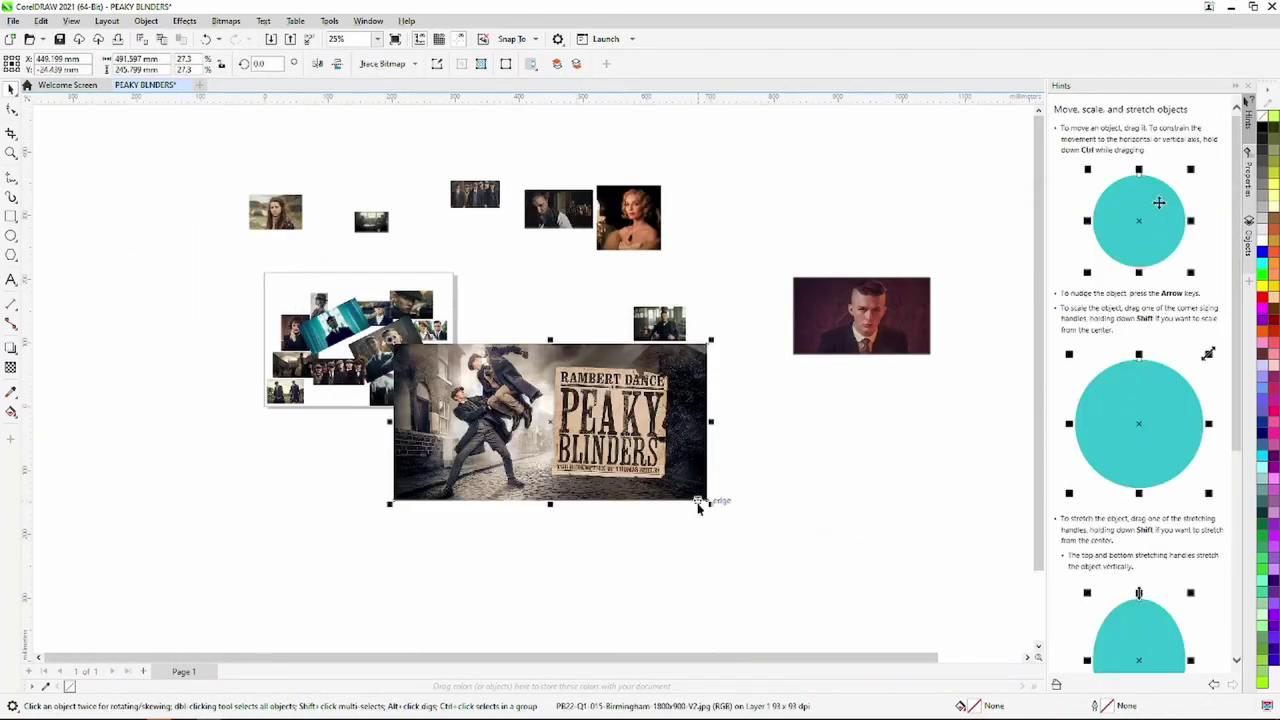
mouse_move(699, 505)
mouse_down()
mouse_move(573, 490)
mouse_move(478, 436)
mouse_move(332, 282)
mouse_up()
scroll(330, 285, up, 1)
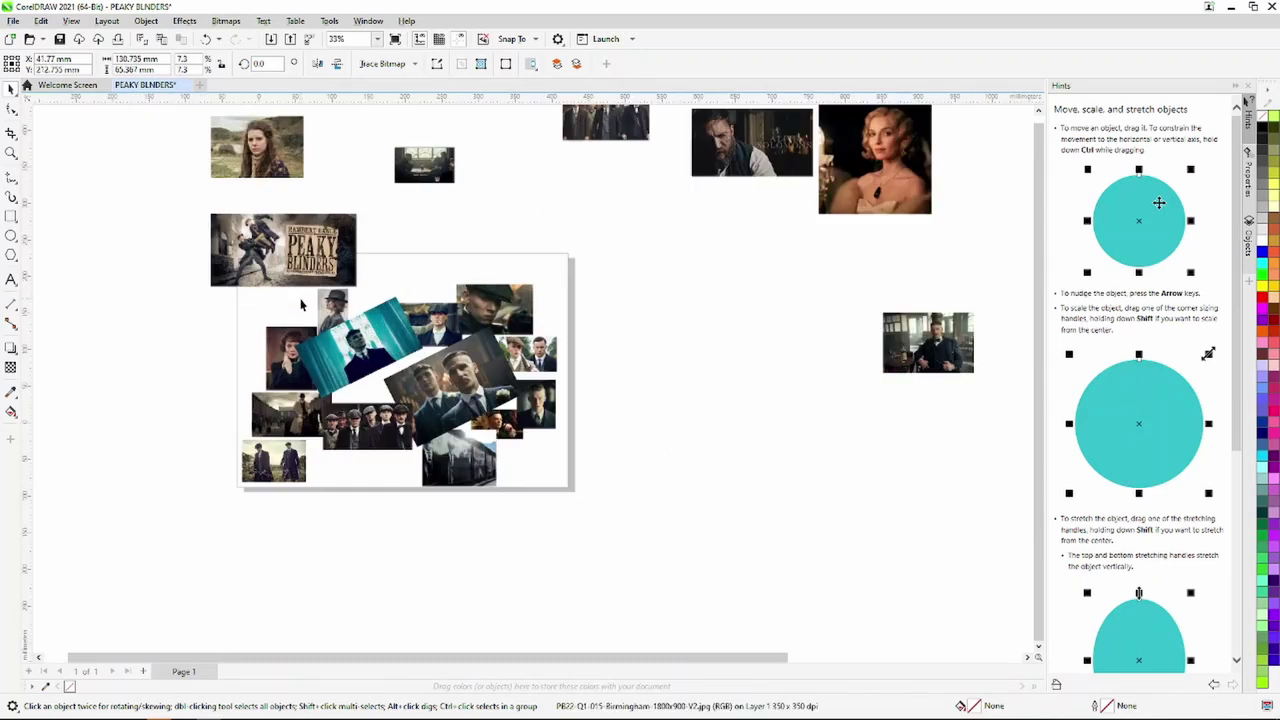
scroll(330, 285, up, 2)
Position the poster at the collage's top centre and send it To Back of Page.
mouse_move(409, 289)
mouse_down()
mouse_move(408, 260)
mouse_move(325, 216)
mouse_up()
drag(434, 270, 437, 265)
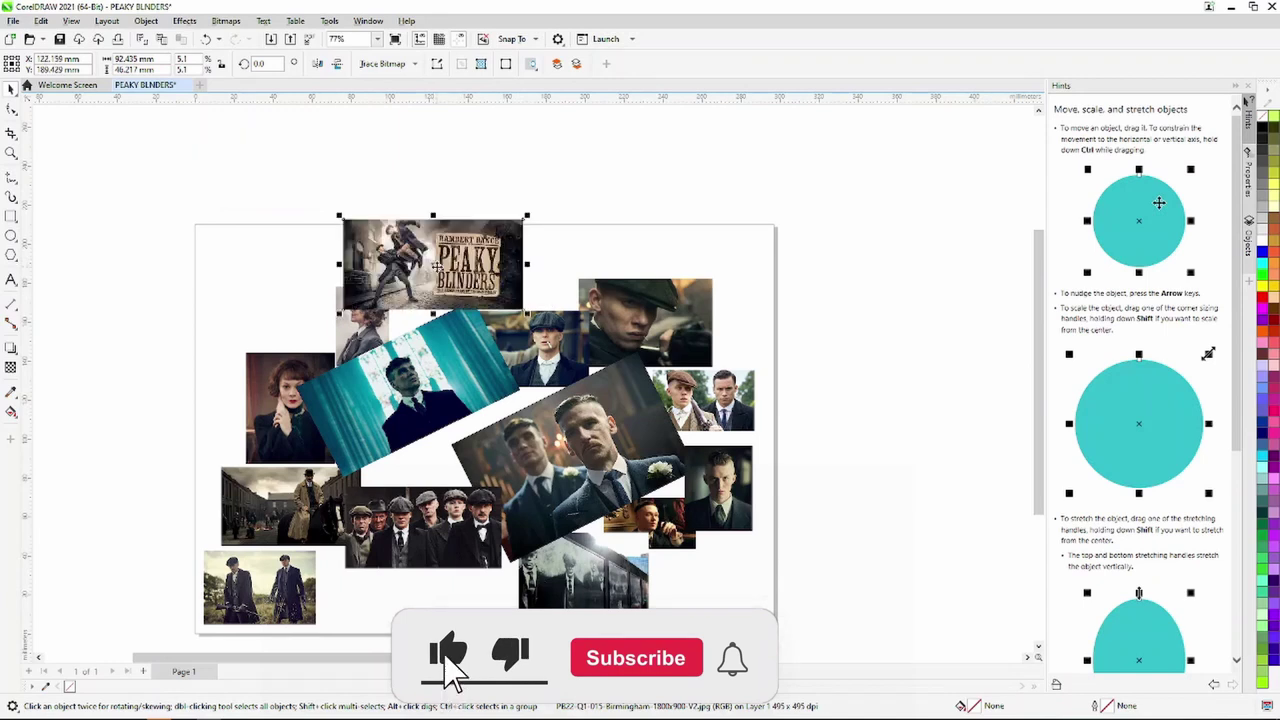
right_click(428, 266)
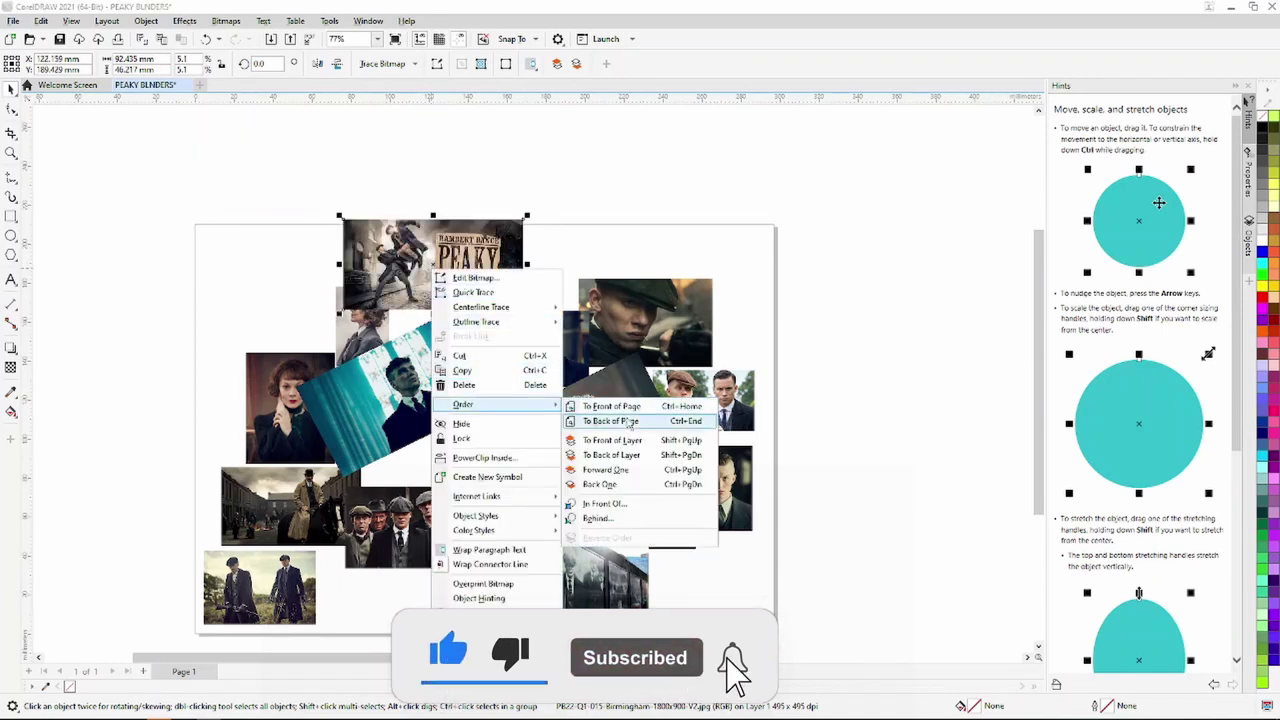
click(629, 424)
drag(464, 272, 474, 290)
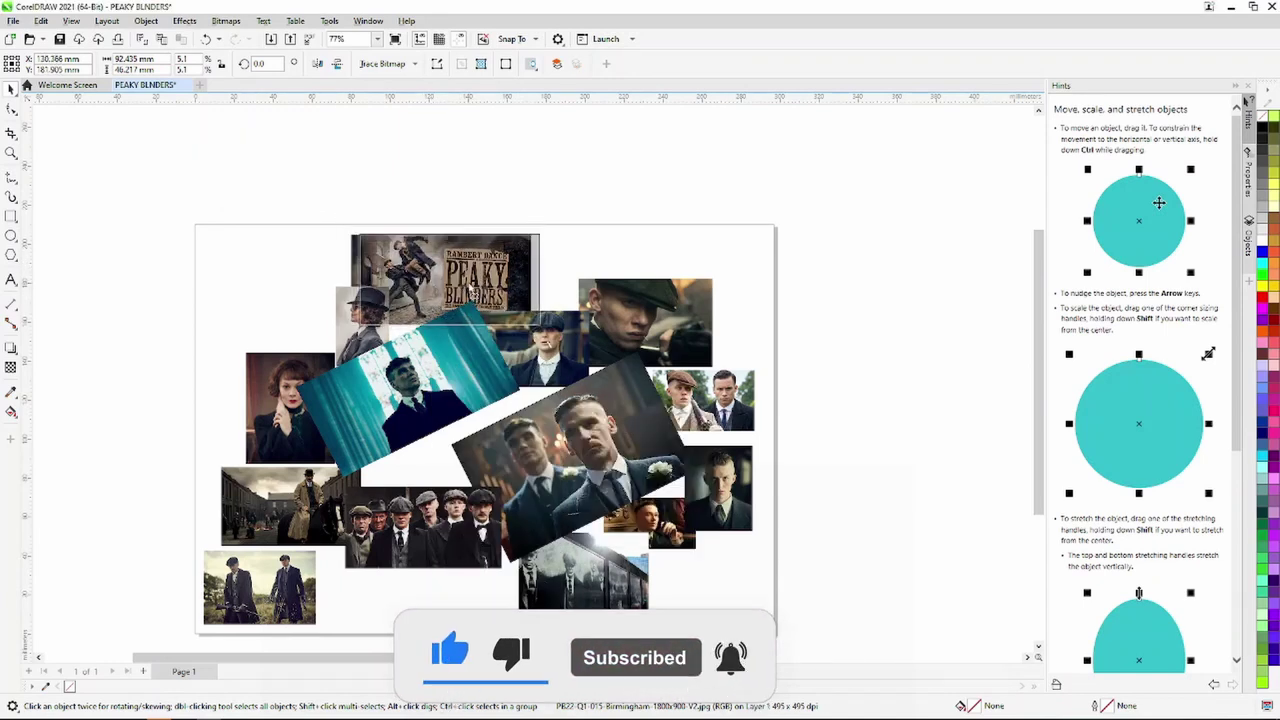
scroll(472, 282, down, 3)
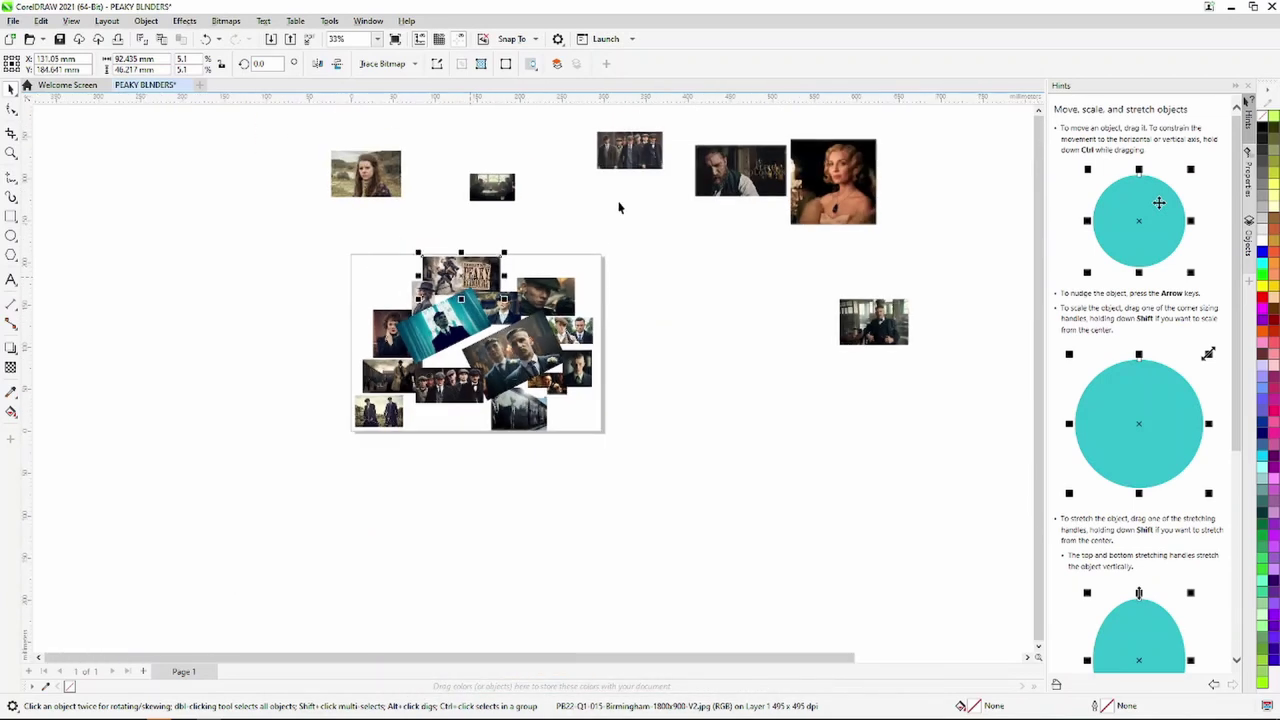
Bring the Alfie Solomons image into the collage, shrunk and moved down.
drag(737, 180, 349, 294)
scroll(349, 294, up, 3)
scroll(349, 294, up, 3)
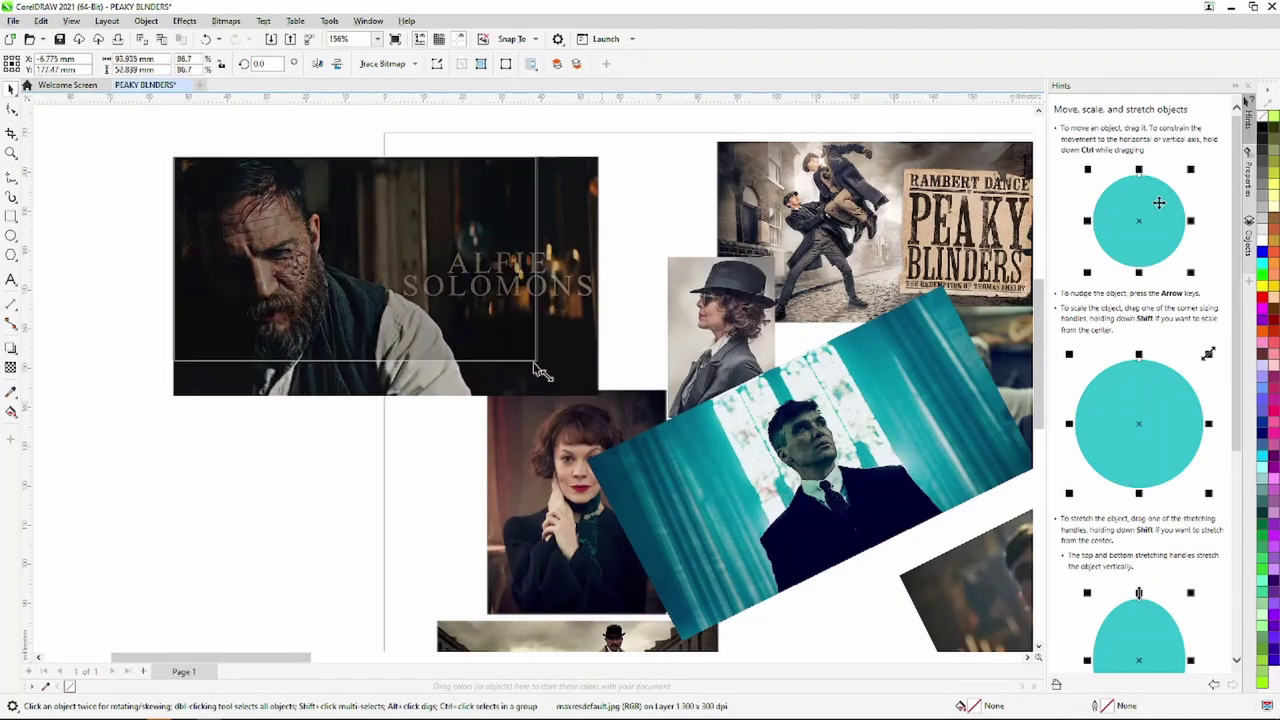
mouse_move(537, 368)
mouse_down()
mouse_move(471, 328)
mouse_move(714, 328)
mouse_move(609, 272)
mouse_up()
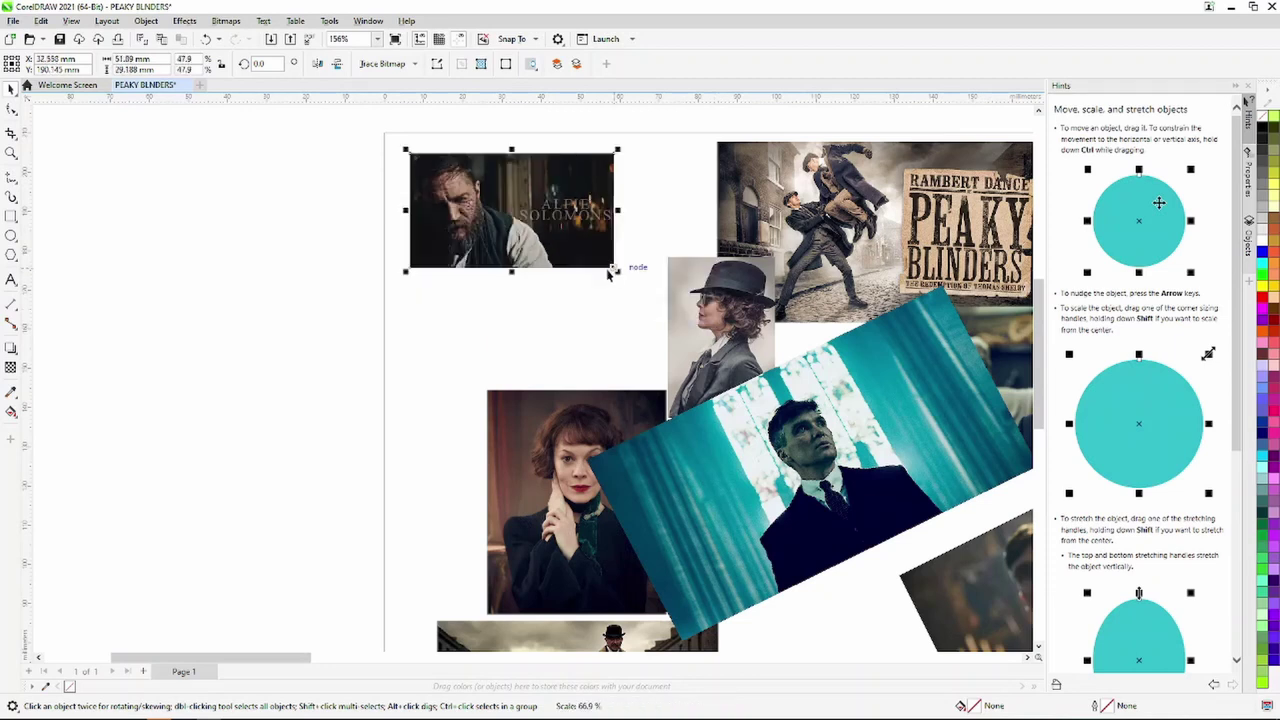
drag(515, 220, 491, 349)
scroll(491, 349, down, 1)
scroll(491, 349, down, 2)
scroll(491, 349, down, 1)
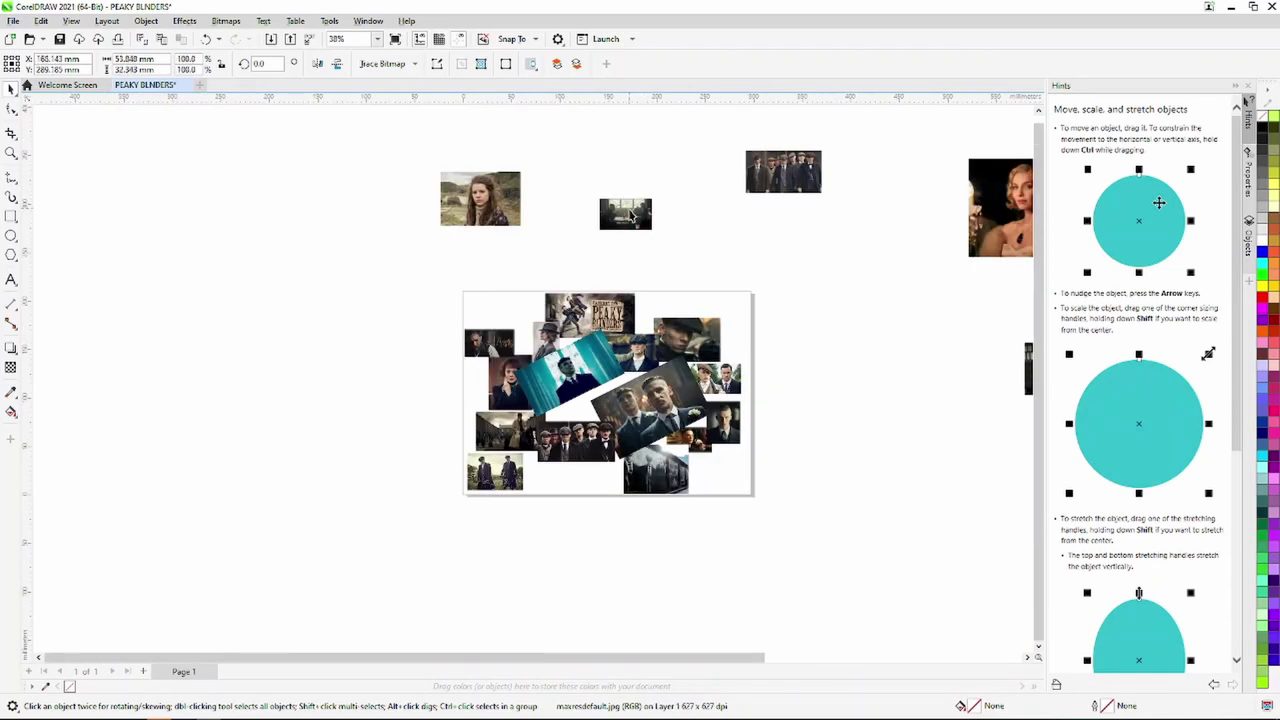
Enlarge the small pub scene image in the collage and change its stacking order.
click(630, 215)
scroll(635, 250, up, 2)
scroll(635, 250, up, 4)
scroll(635, 250, up, 1)
mouse_move(777, 414)
mouse_down()
mouse_move(824, 464)
mouse_move(322, 511)
mouse_move(326, 500)
mouse_up()
scroll(824, 464, down, 3)
right_click(326, 500)
mouse_move(356, 233)
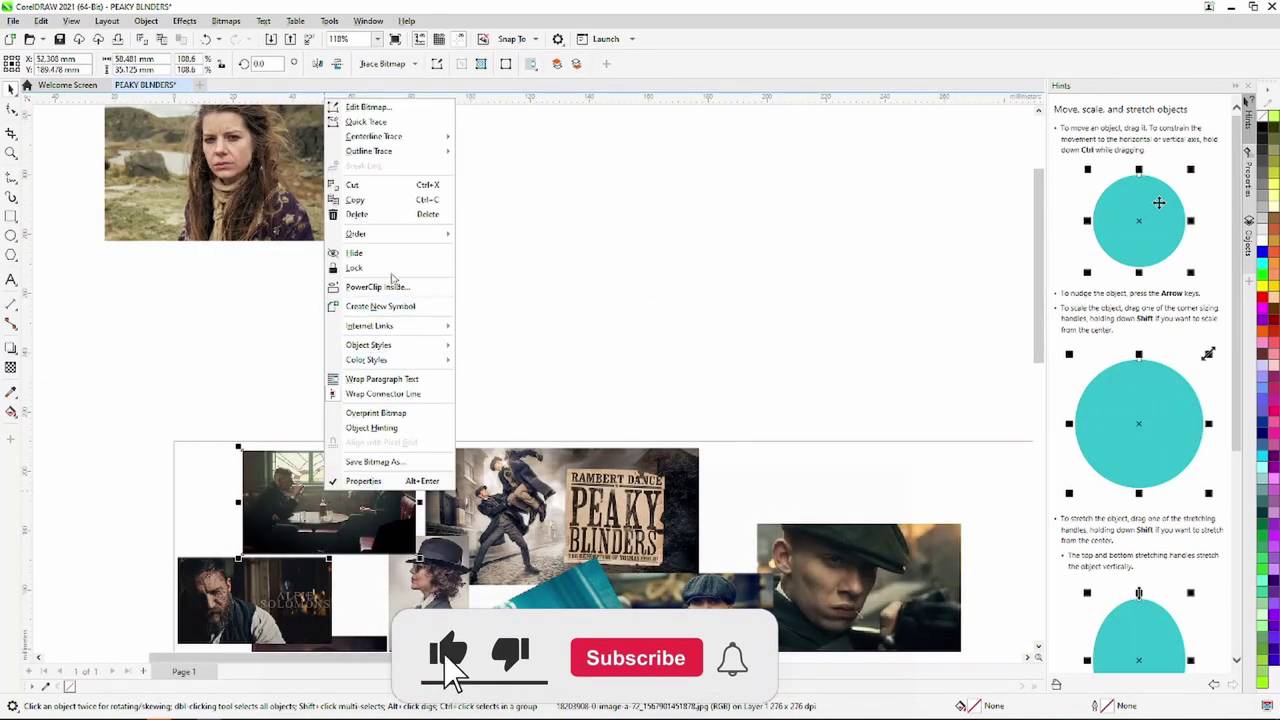
click(563, 265)
Place the girl image above the collage, in front of the Tommy photo.
scroll(387, 362, up, 1)
scroll(387, 362, up, 2)
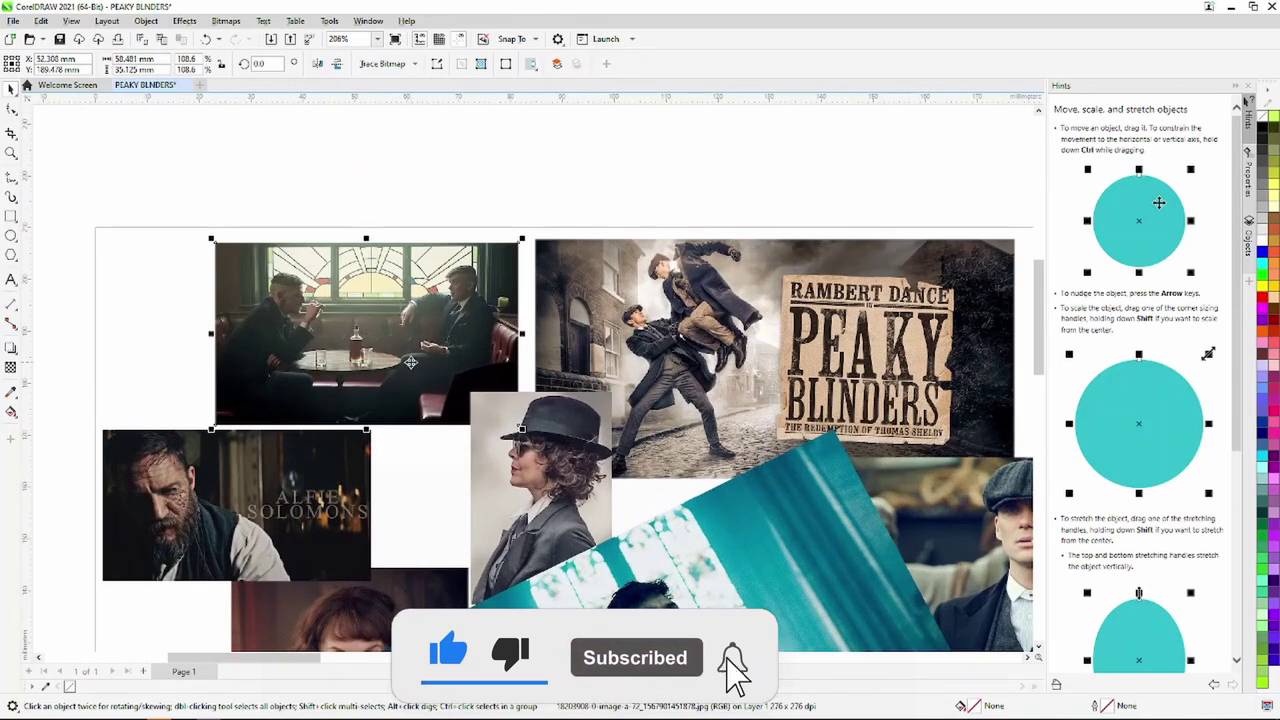
scroll(387, 362, down, 5)
scroll(387, 362, down, 2)
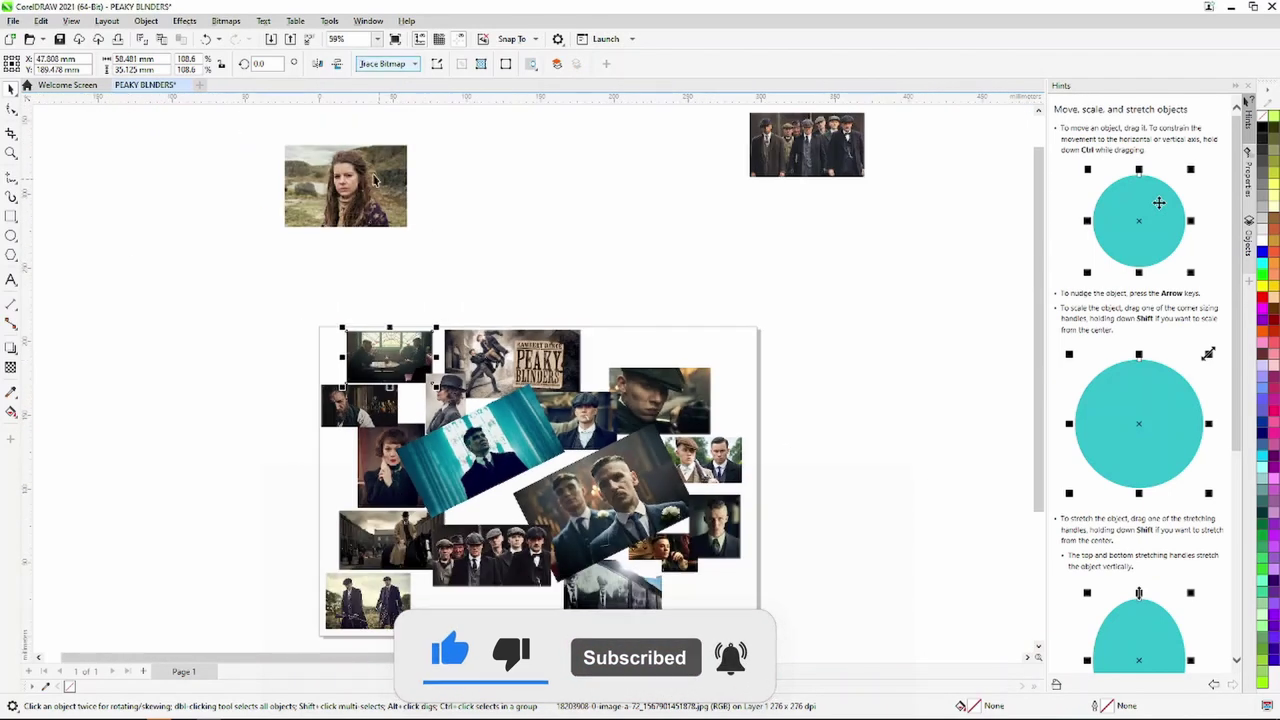
mouse_move(392, 228)
mouse_down()
mouse_move(733, 320)
mouse_move(686, 278)
mouse_move(716, 371)
mouse_up()
scroll(745, 369, up, 3)
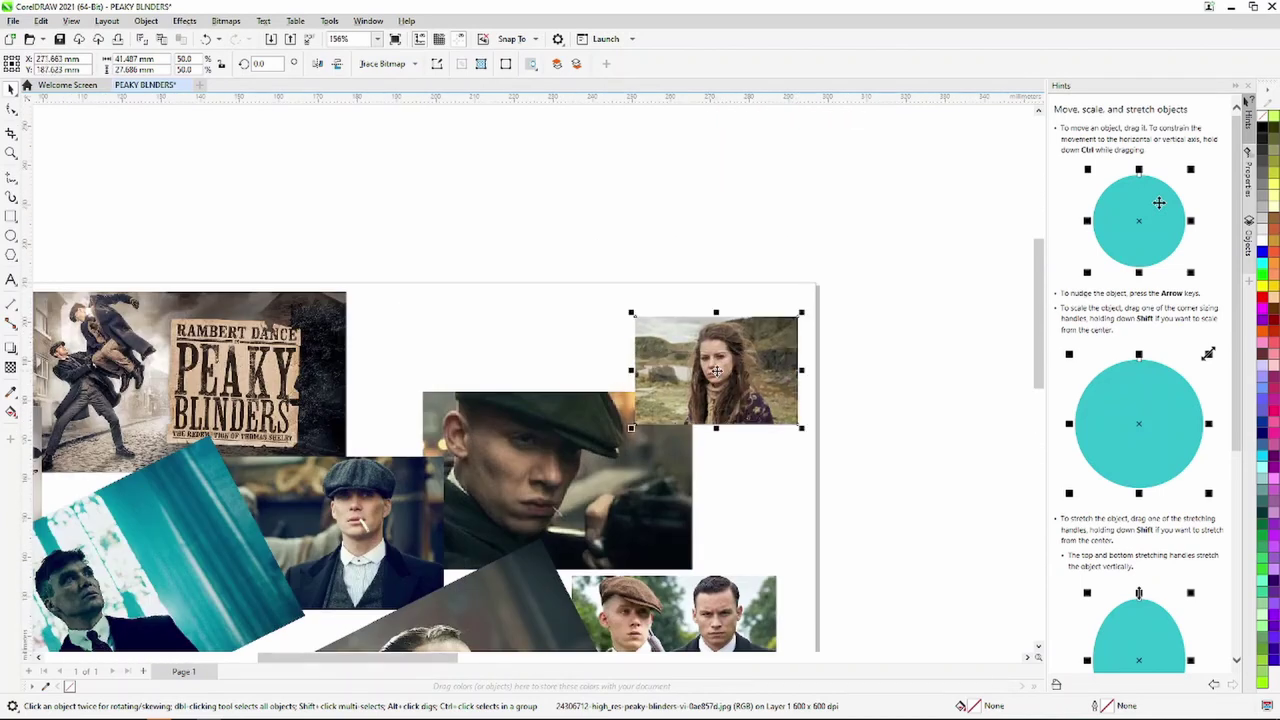
right_click(715, 372)
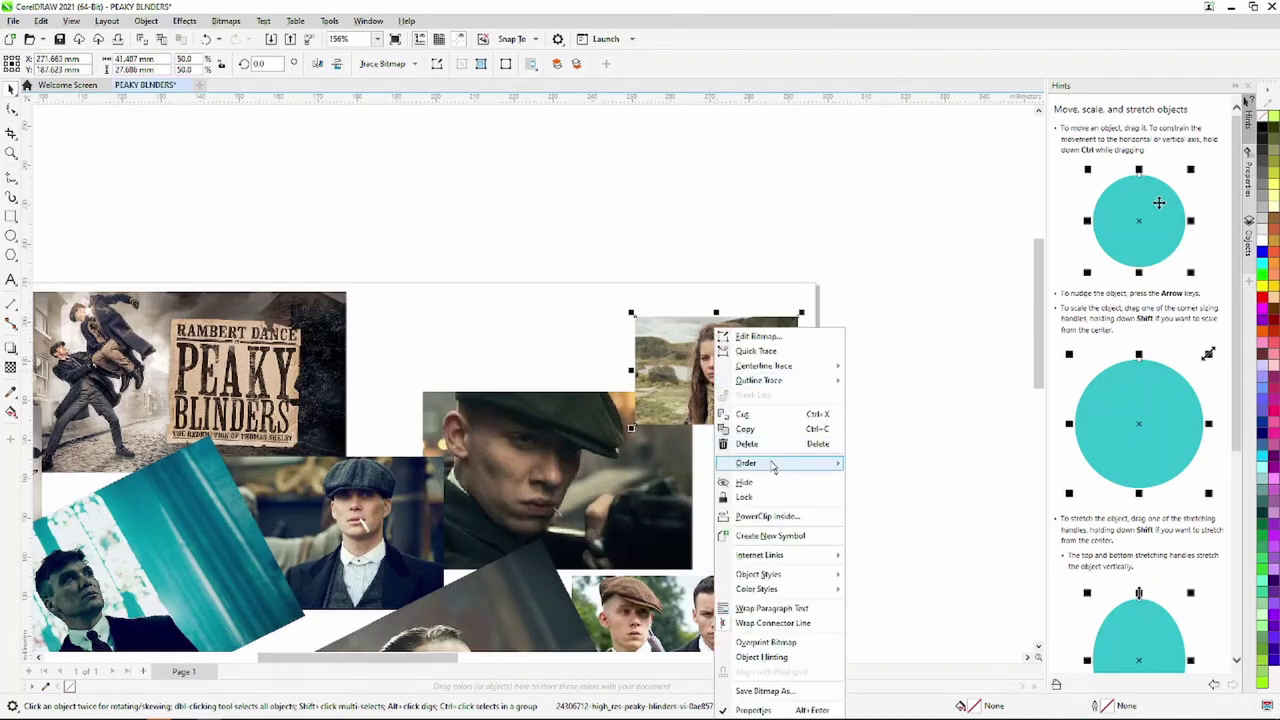
click(890, 491)
drag(756, 384, 762, 387)
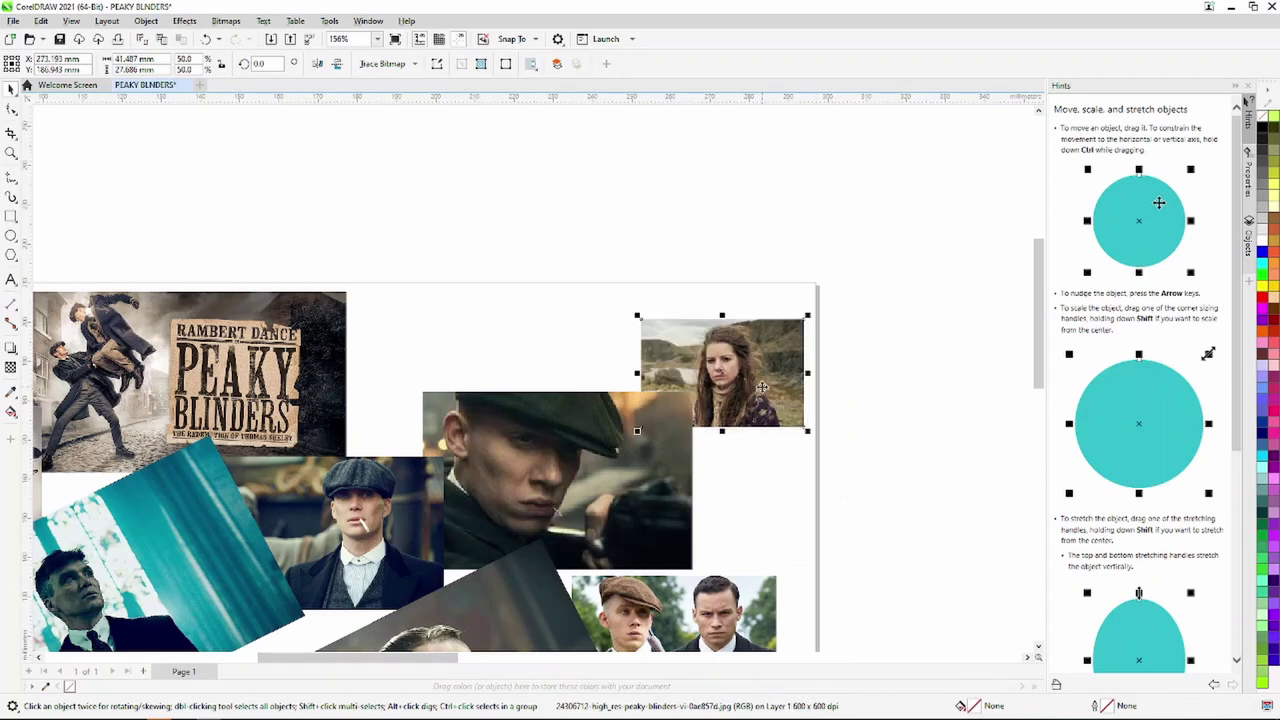
Move the group-of-men photo up-left and pull the bar-scene photo in from the right.
scroll(762, 387, down, 3)
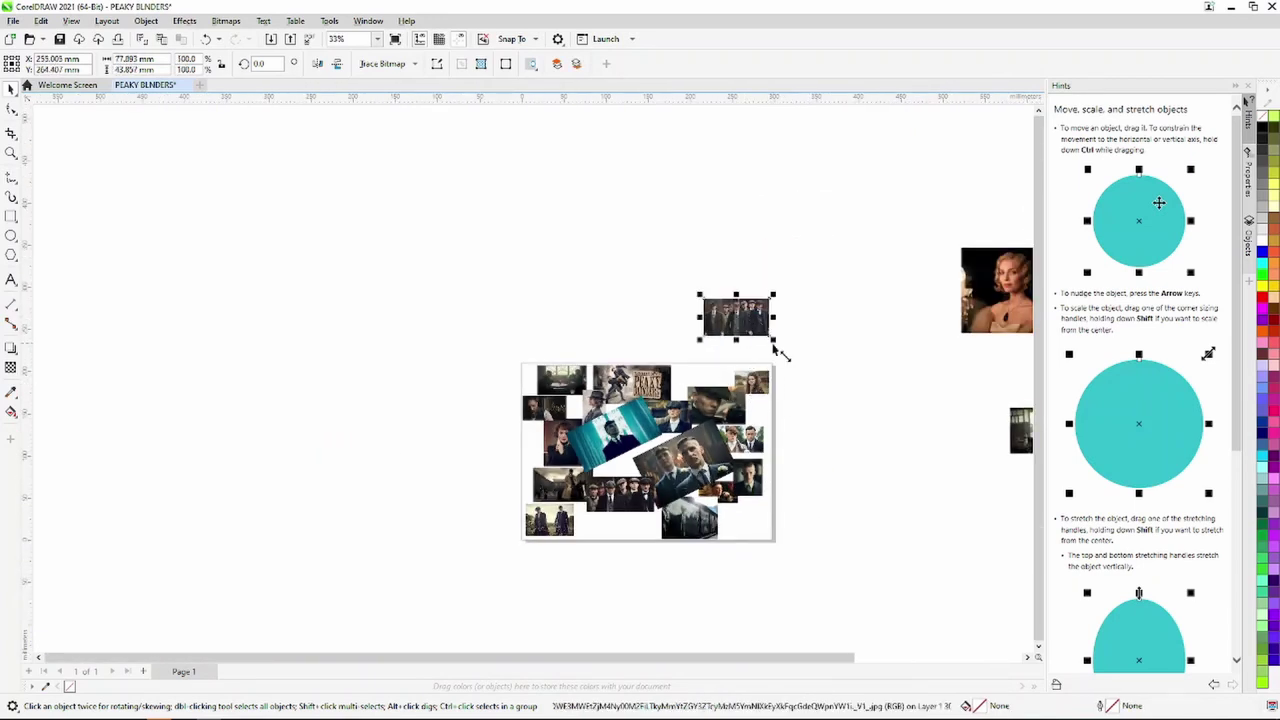
scroll(715, 392, up, 4)
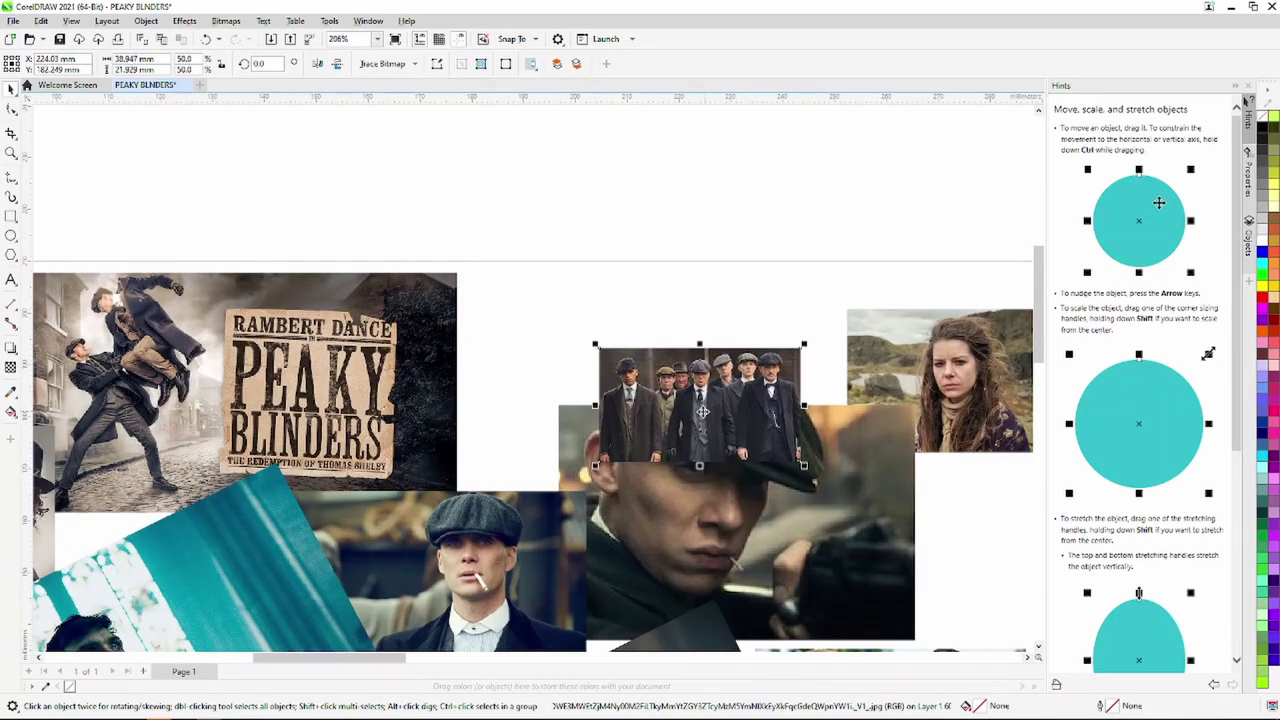
drag(698, 403, 529, 356)
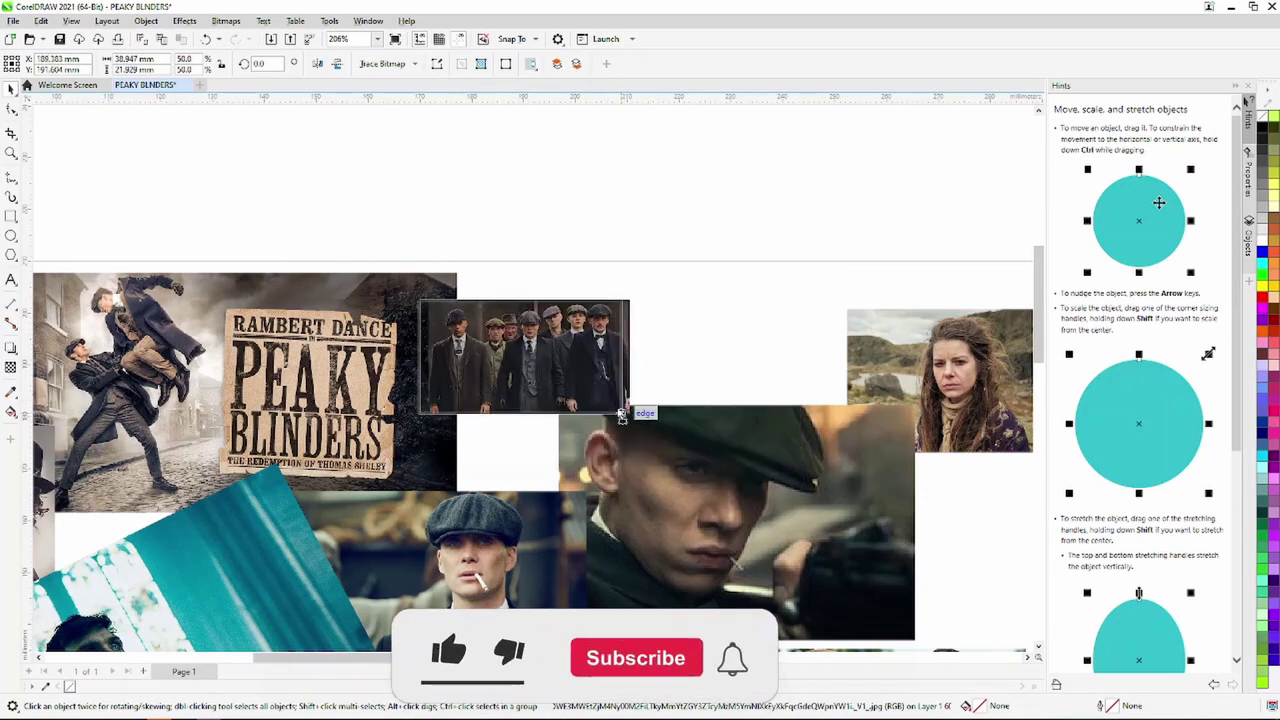
scroll(629, 414, down, 1)
scroll(575, 381, down, 3)
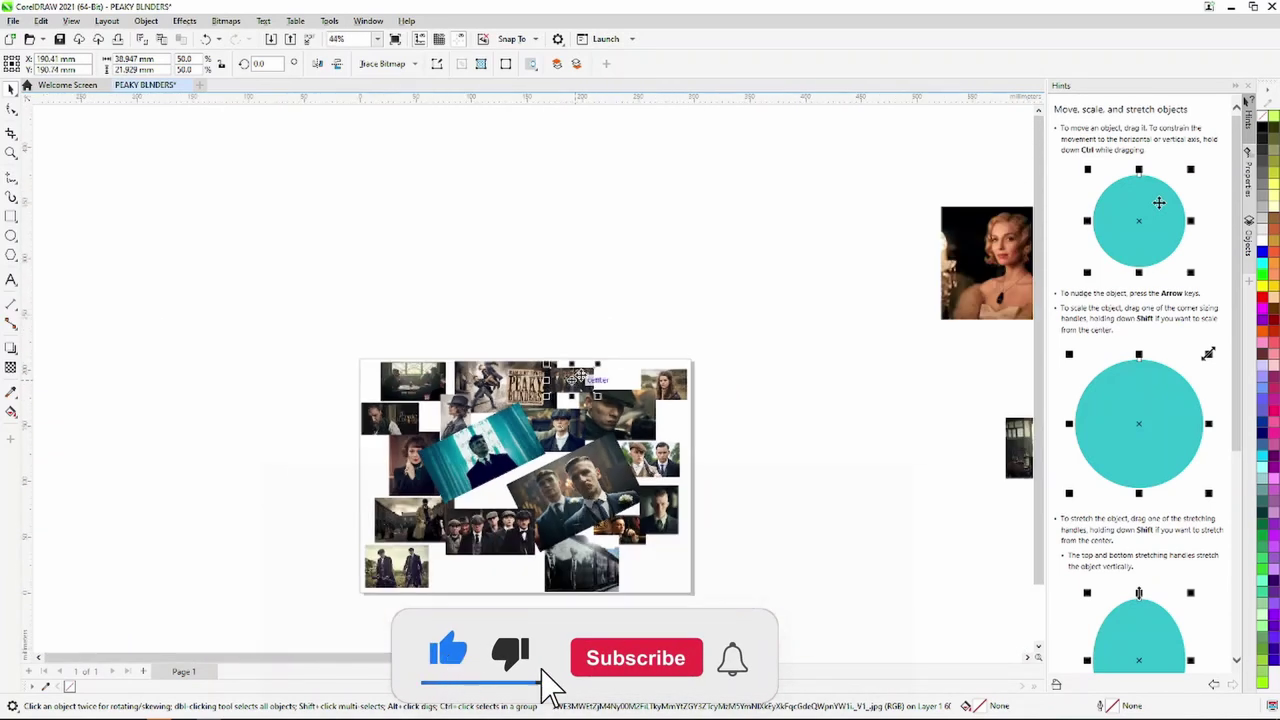
drag(658, 471, 658, 471)
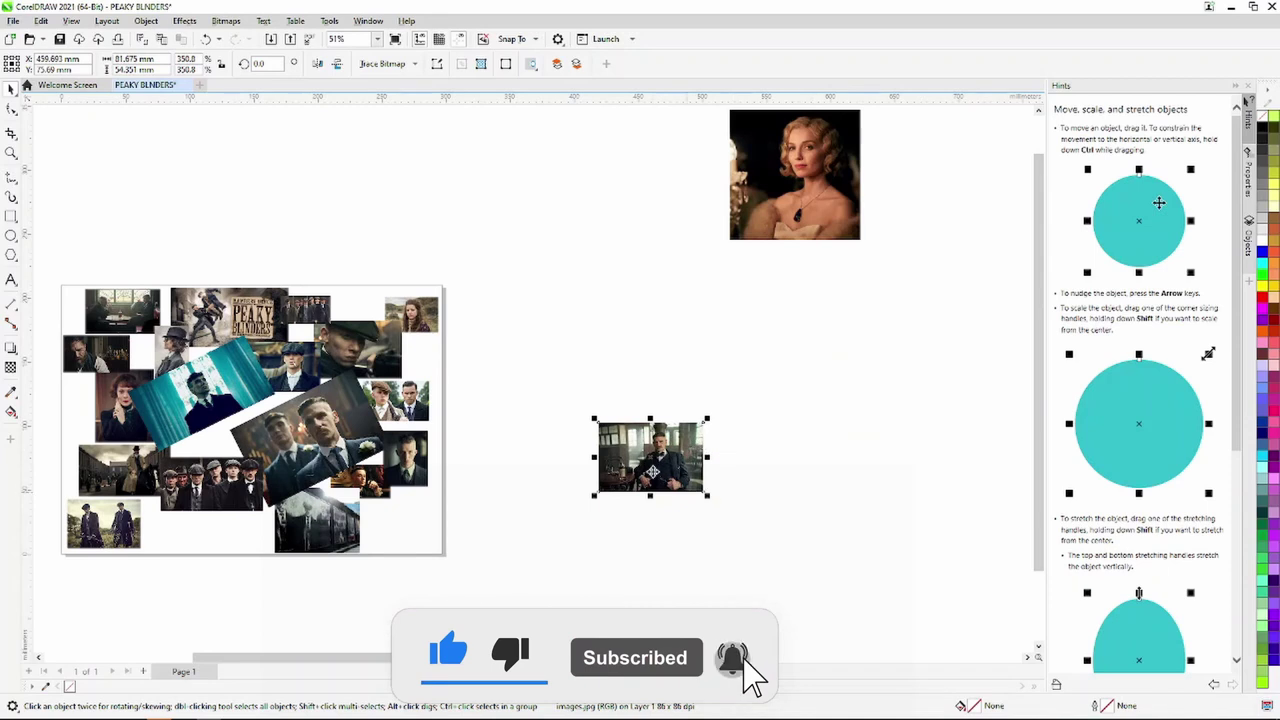
Place the bar-scene photo in the collage, slightly shrunk and repositioned.
scroll(400, 519, up, 2)
mouse_move(400, 519)
mouse_down()
mouse_move(446, 581)
mouse_move(478, 560)
mouse_up()
scroll(415, 545, up, 2)
mouse_move(380, 500)
mouse_down()
mouse_move(395, 533)
mouse_move(379, 522)
mouse_up()
scroll(379, 522, down, 3)
scroll(555, 446, down, 4)
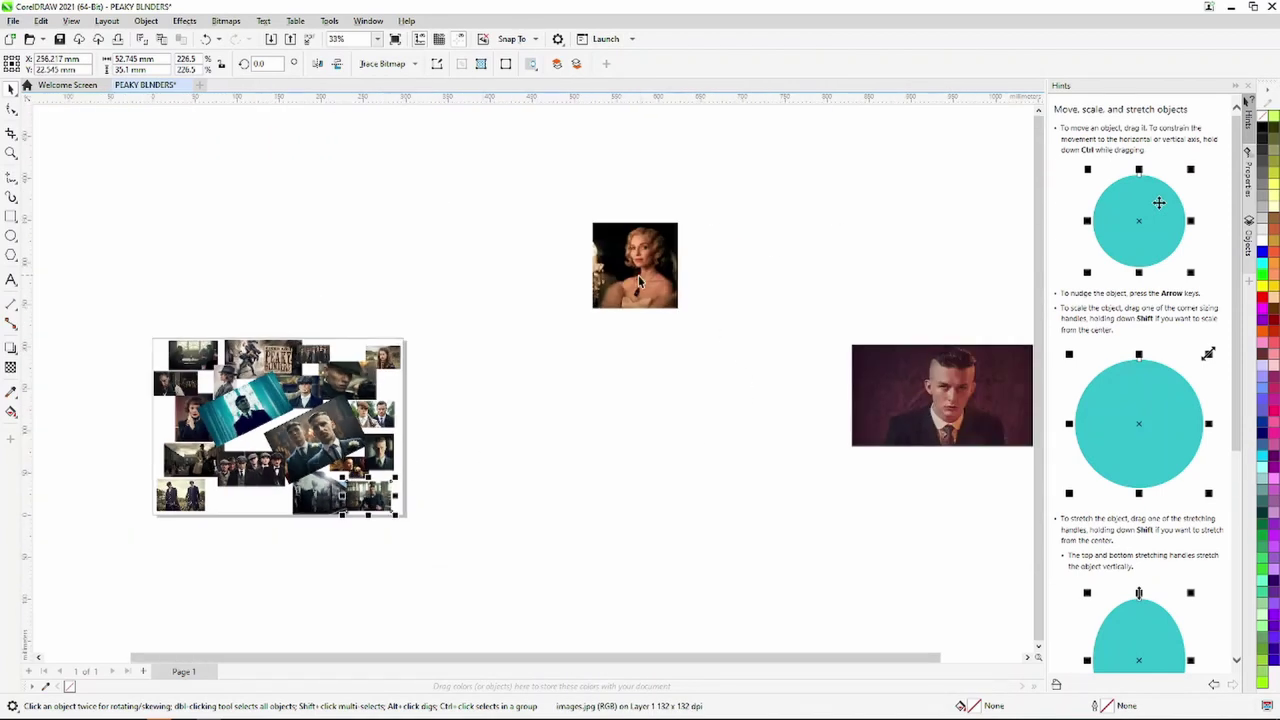
Shrink the blonde woman's portrait to 46.1% and set it at the collage centre.
mouse_move(640, 283)
mouse_down()
mouse_move(505, 411)
mouse_move(537, 430)
mouse_up()
scroll(157, 467, up, 4)
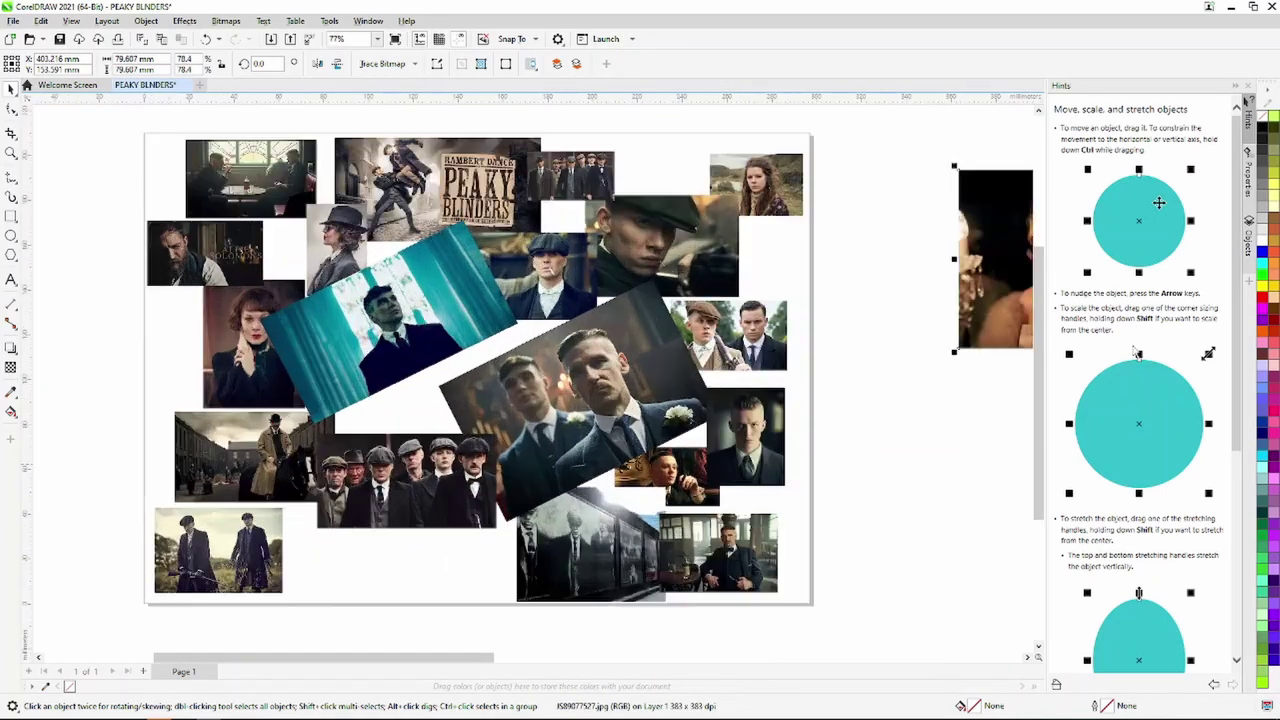
drag(1015, 286, 415, 415)
drag(548, 477, 465, 400)
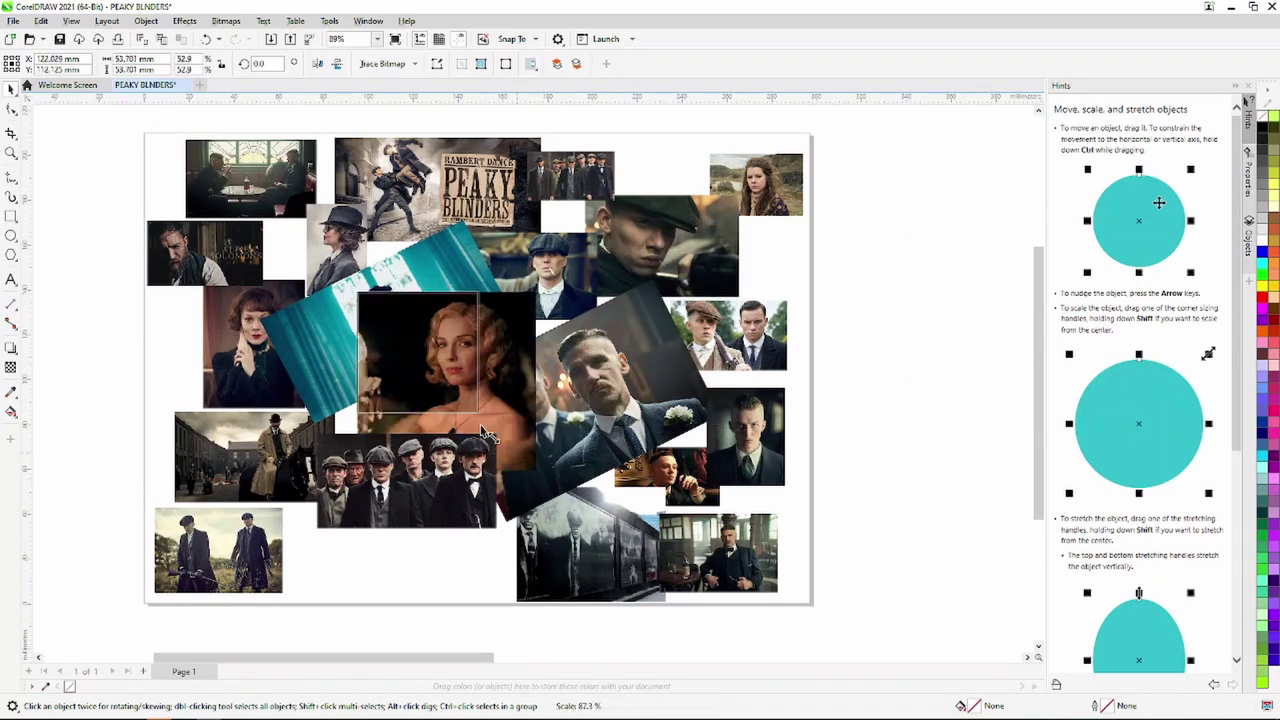
mouse_move(406, 345)
mouse_down()
mouse_move(498, 357)
mouse_move(420, 400)
mouse_up()
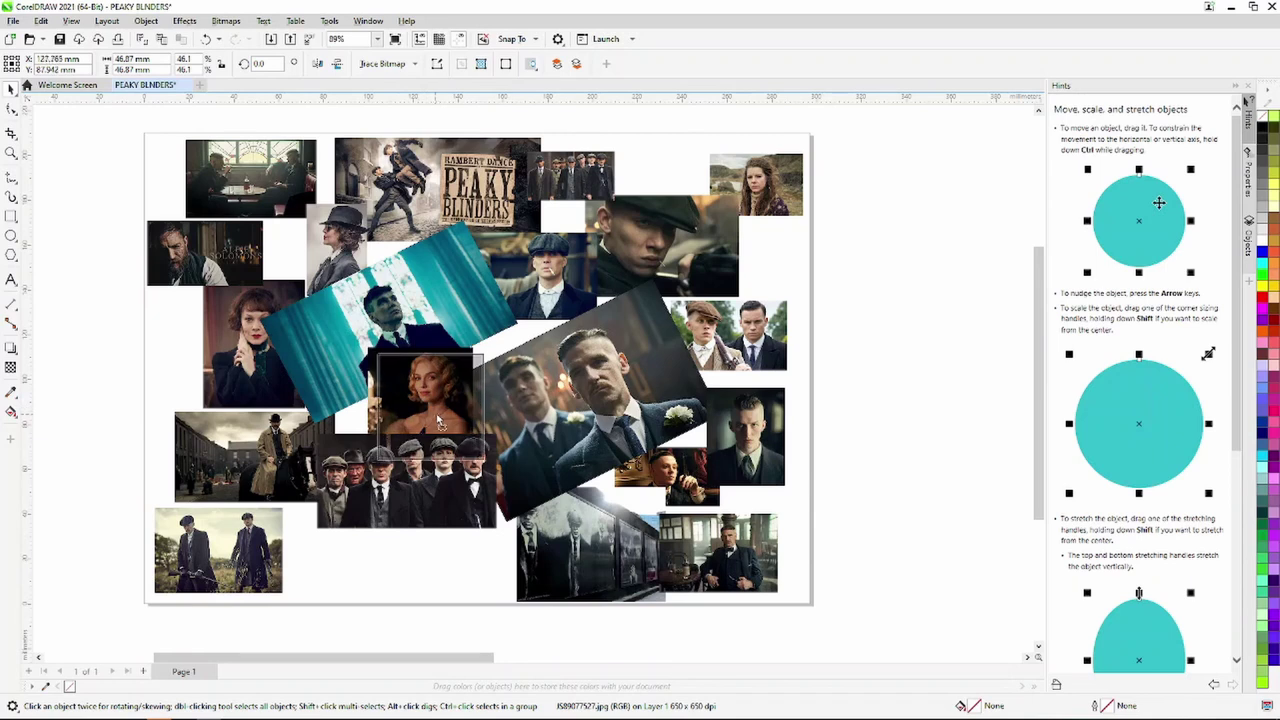
drag(448, 413, 452, 400)
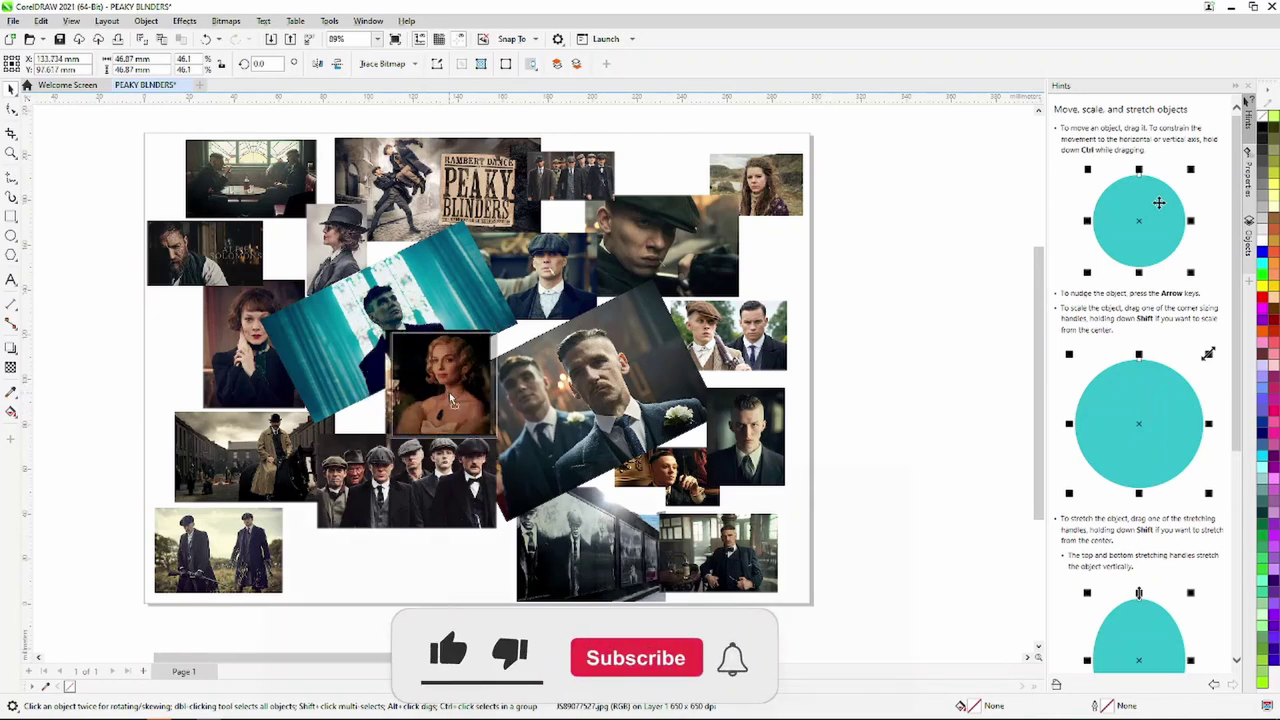
Bring the undercut man's portrait below the collage, overlapping the page bottom.
scroll(451, 400, down, 2)
scroll(451, 400, down, 2)
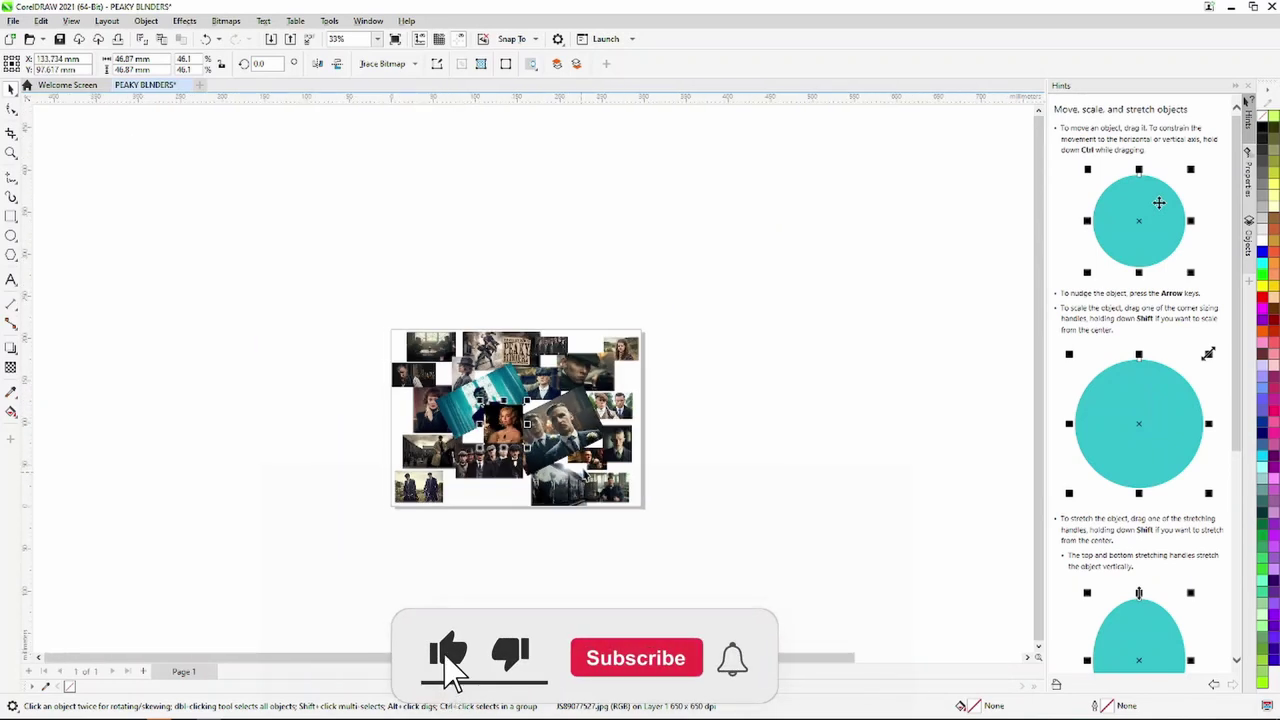
scroll(451, 400, down, 1)
drag(977, 411, 546, 505)
scroll(546, 505, up, 3)
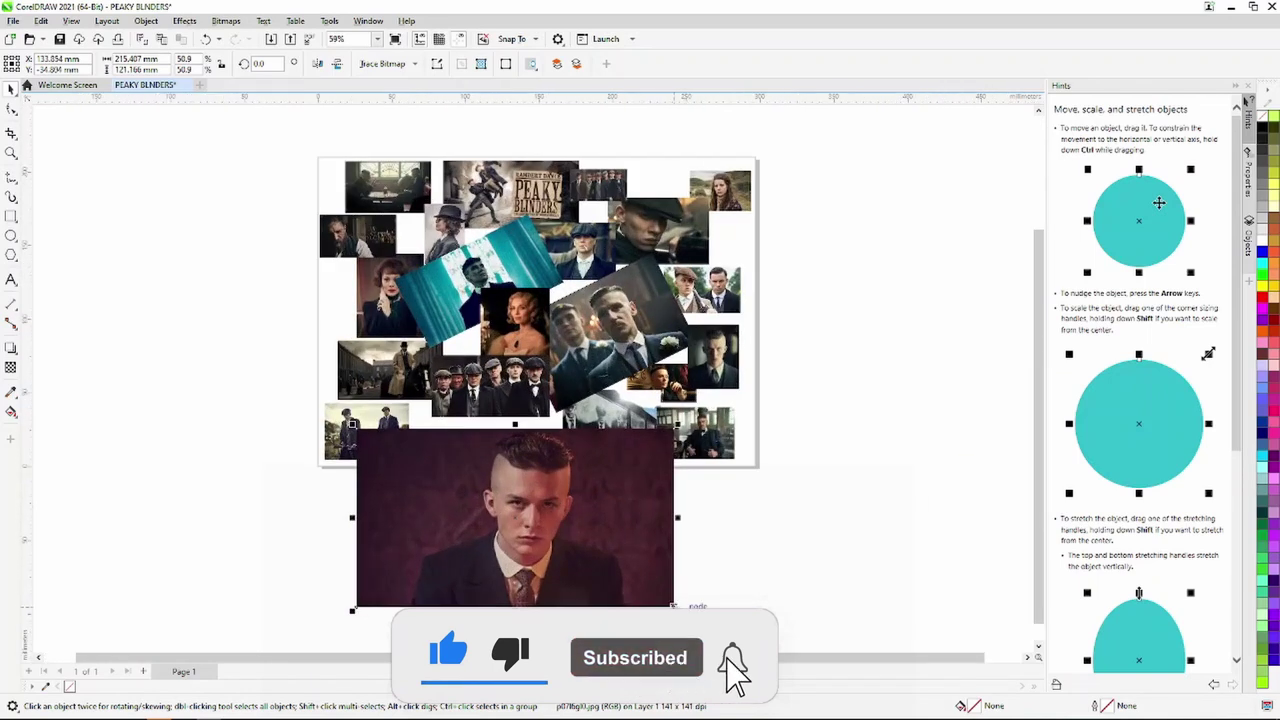
Scale the undercut portrait to about a third and bring it To Front of Page.
mouse_move(675, 607)
mouse_down()
mouse_move(470, 493)
mouse_move(513, 425)
mouse_up()
scroll(510, 455, up, 3)
right_click(470, 416)
mouse_move(498, 153)
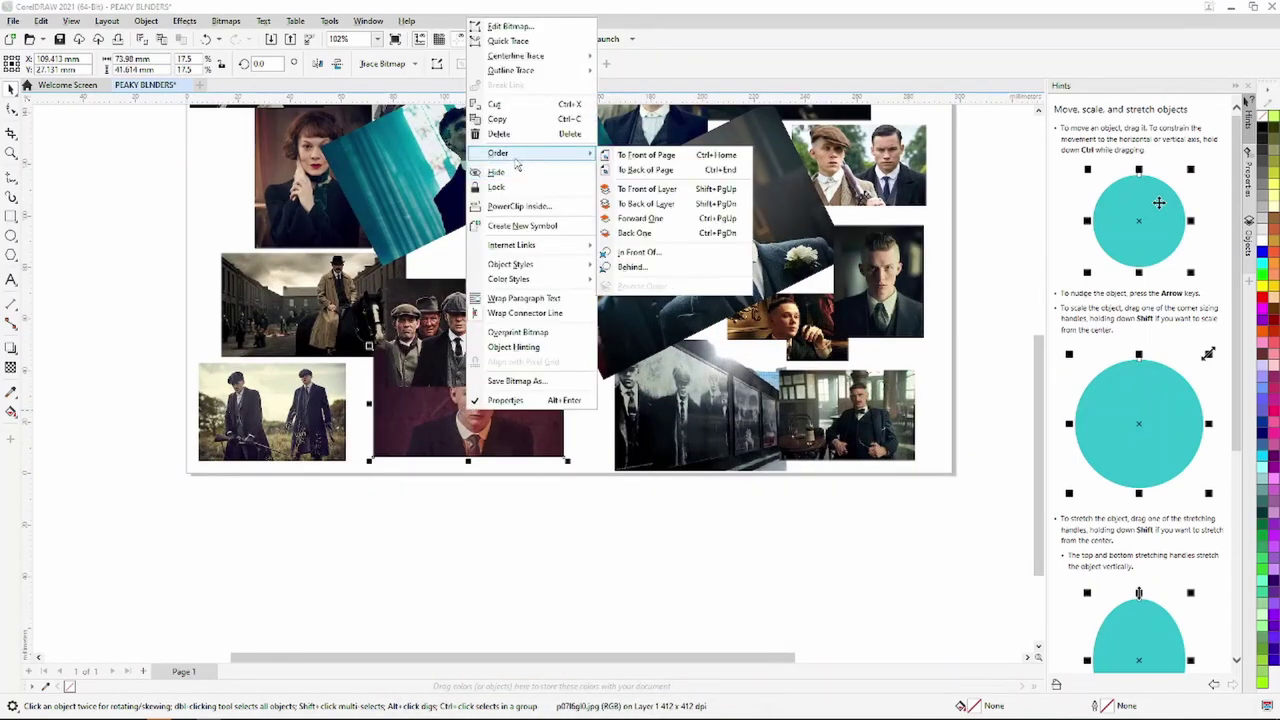
click(640, 158)
drag(502, 401, 502, 403)
scroll(502, 403, down, 2)
scroll(594, 195, up, 5)
scroll(594, 195, down, 4)
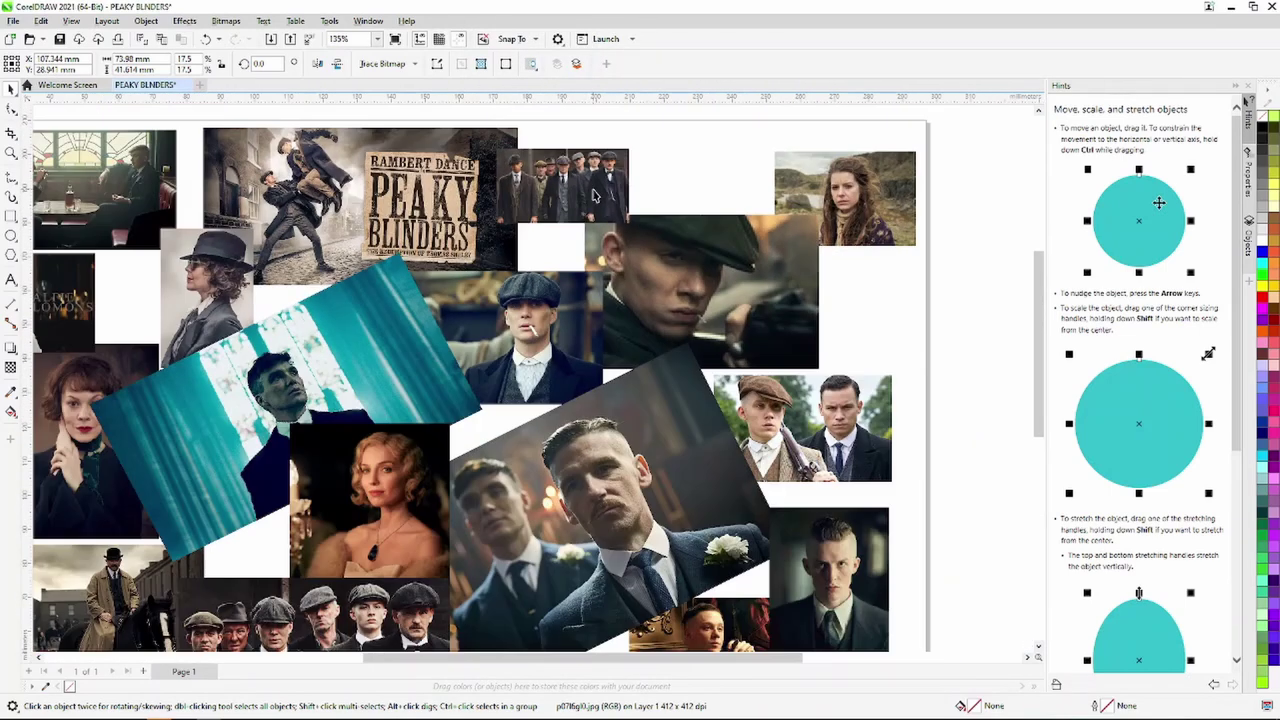
scroll(594, 195, down, 4)
scroll(477, 447, up, 3)
scroll(477, 447, up, 3)
Move the blonde woman's portrait down-left and enlarge it to about 121%.
click(449, 441)
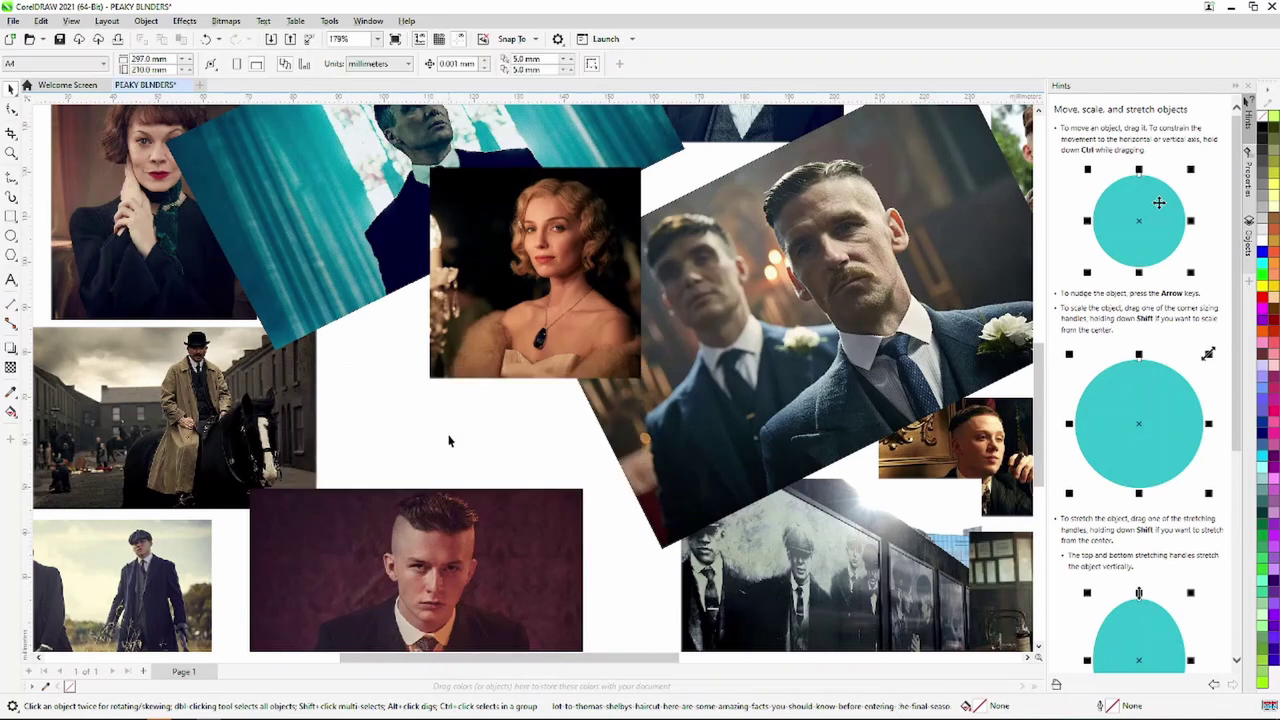
drag(460, 365, 401, 437)
drag(581, 451, 634, 503)
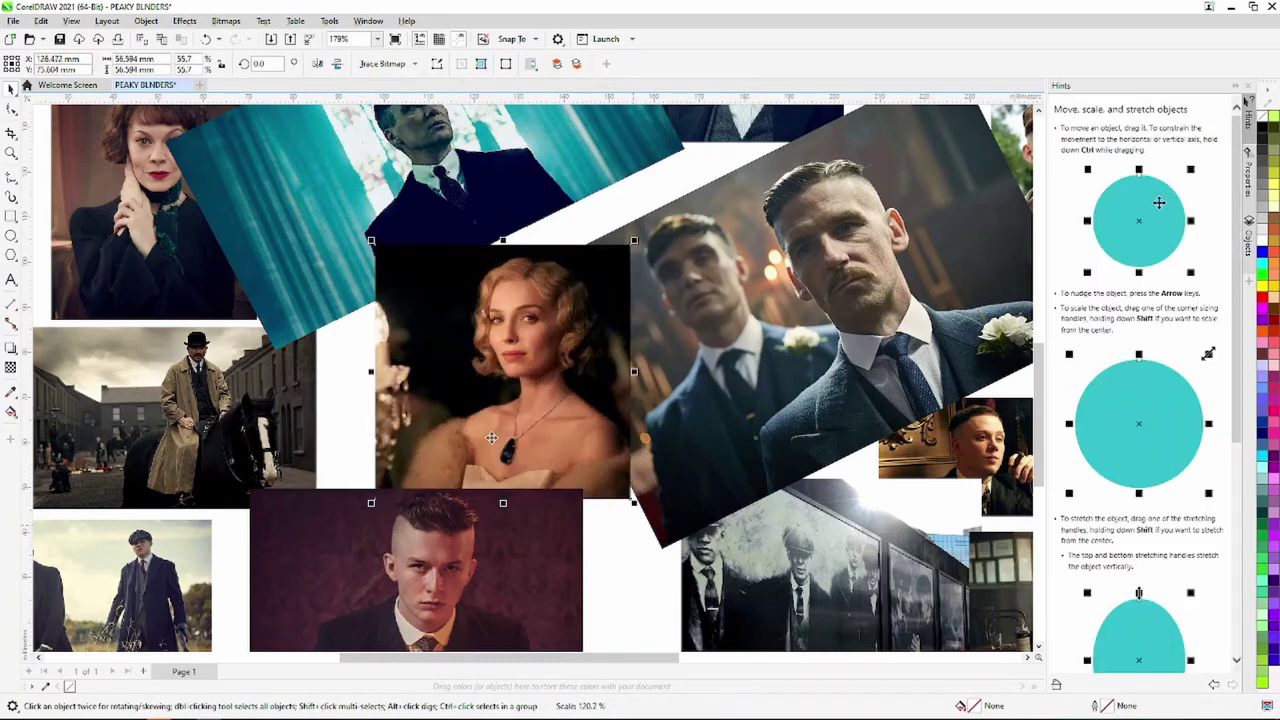
scroll(491, 437, down, 2)
scroll(491, 470, down, 2)
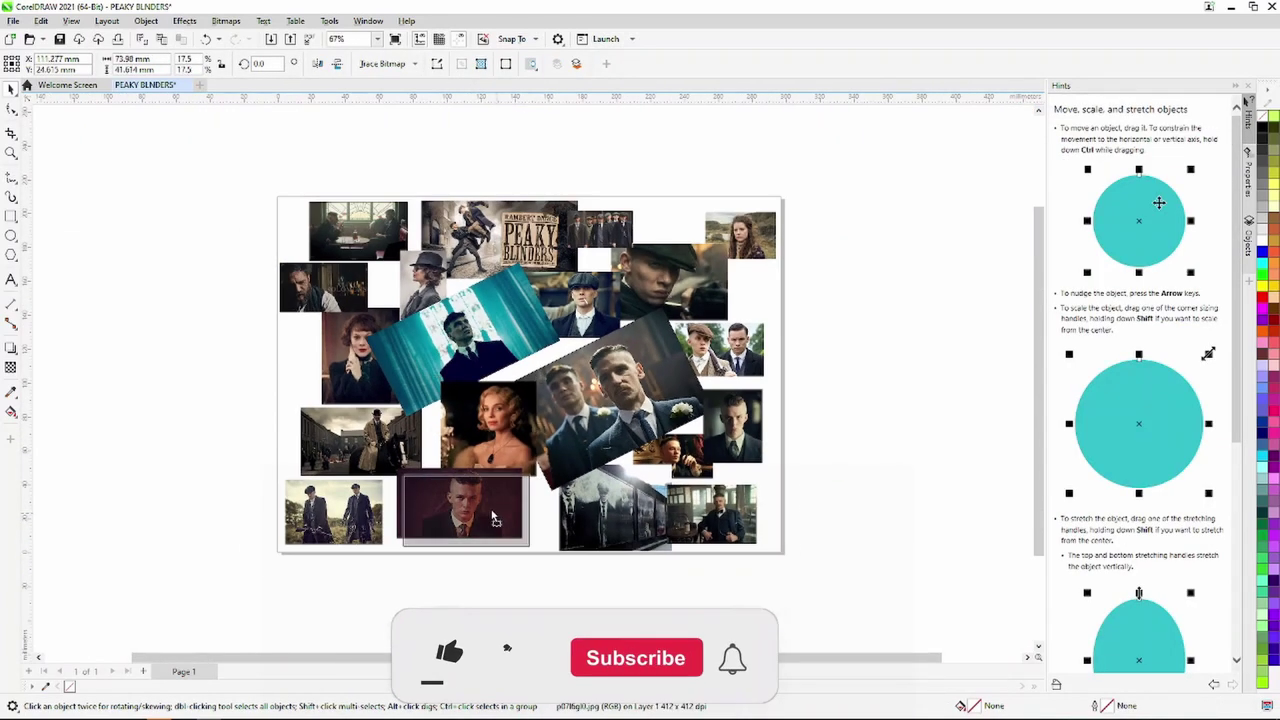
click(491, 517)
scroll(491, 517, down, 3)
Nudge the red-haired woman's portrait slightly downward within the collage.
scroll(495, 479, up, 2)
click(495, 479)
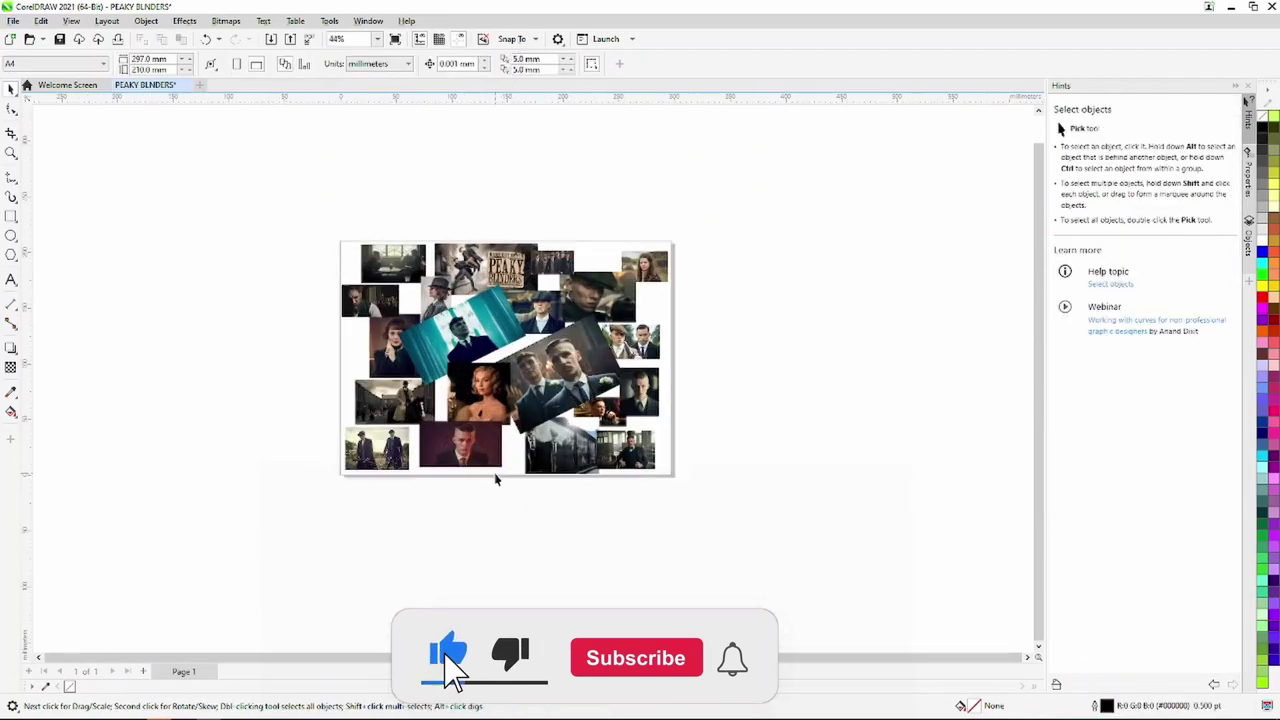
scroll(455, 450, up, 2)
click(323, 281)
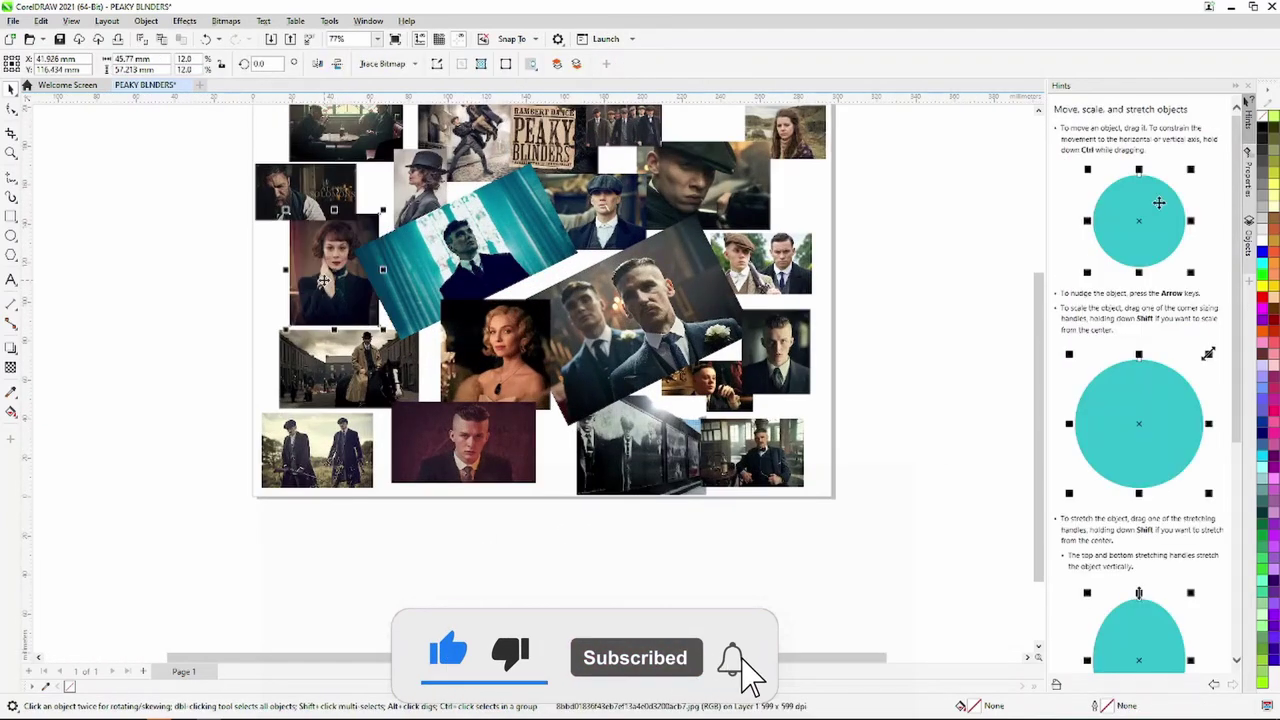
drag(323, 281, 329, 295)
Enlarge the group-of-men photo slightly from its corner, to about 59.8%.
scroll(583, 300, up, 2)
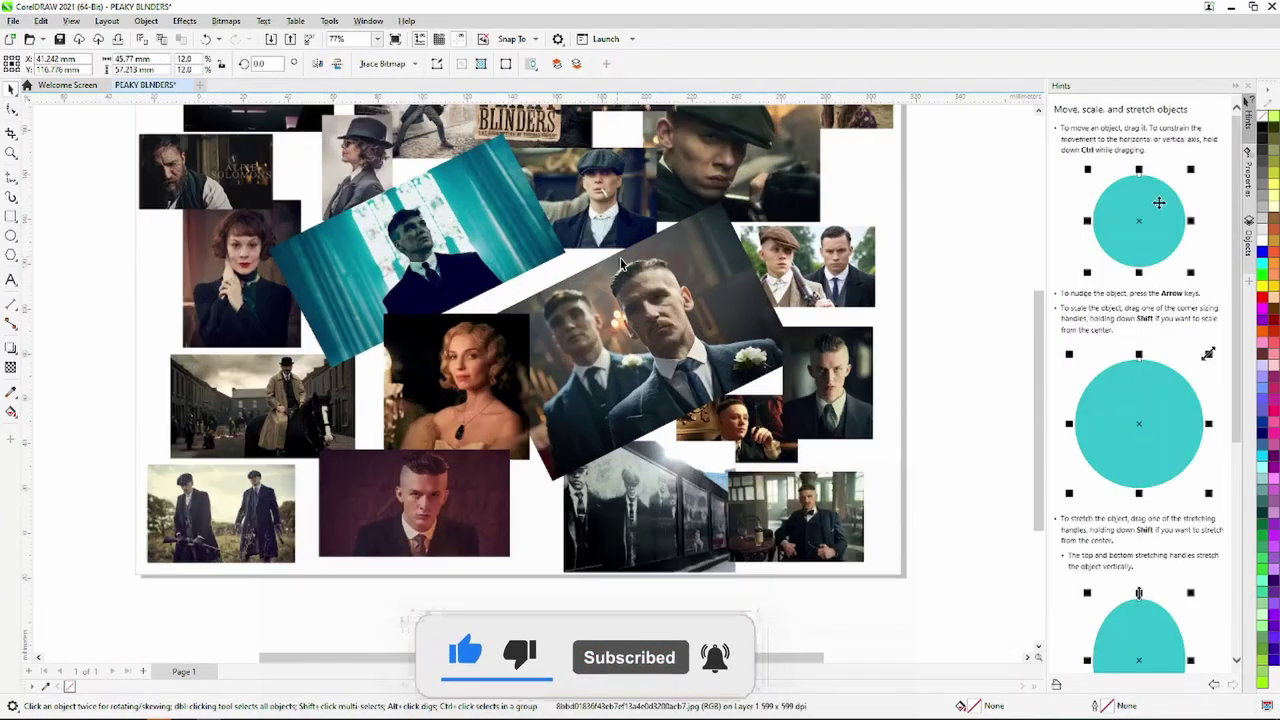
scroll(540, 250, down, 1)
scroll(620, 170, down, 2)
scroll(634, 170, up, 5)
click(634, 170)
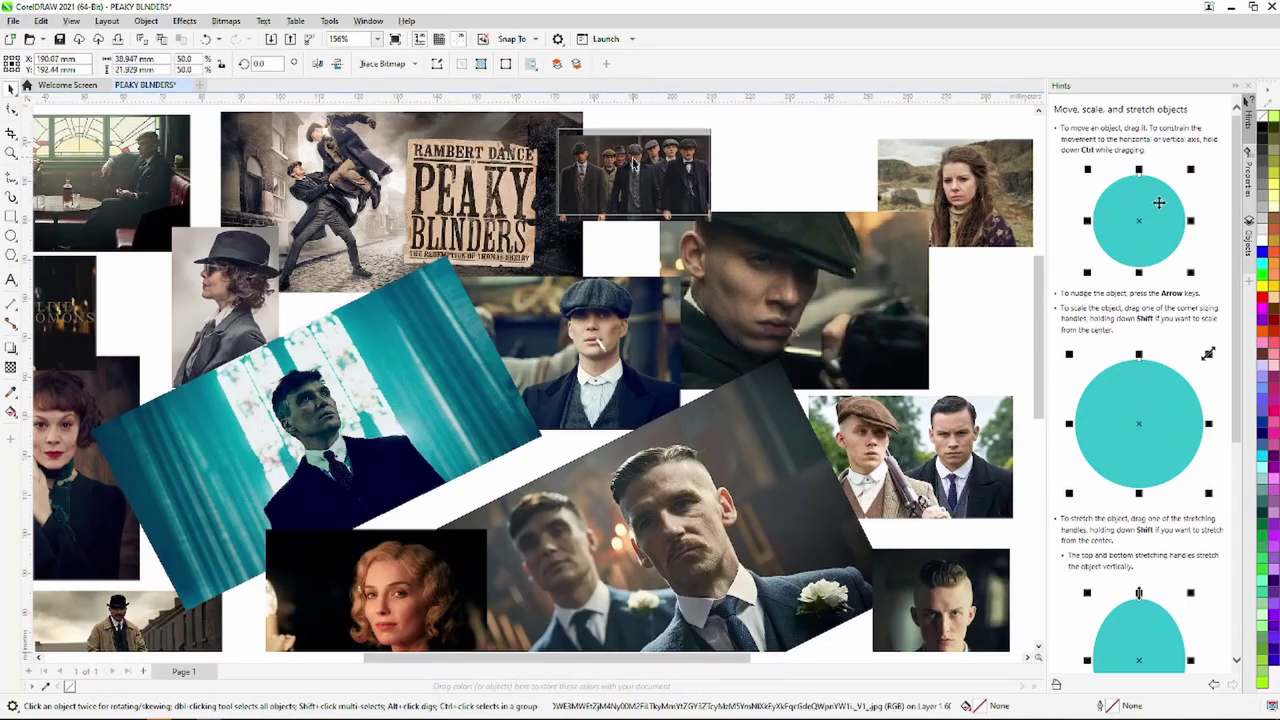
drag(712, 220, 748, 248)
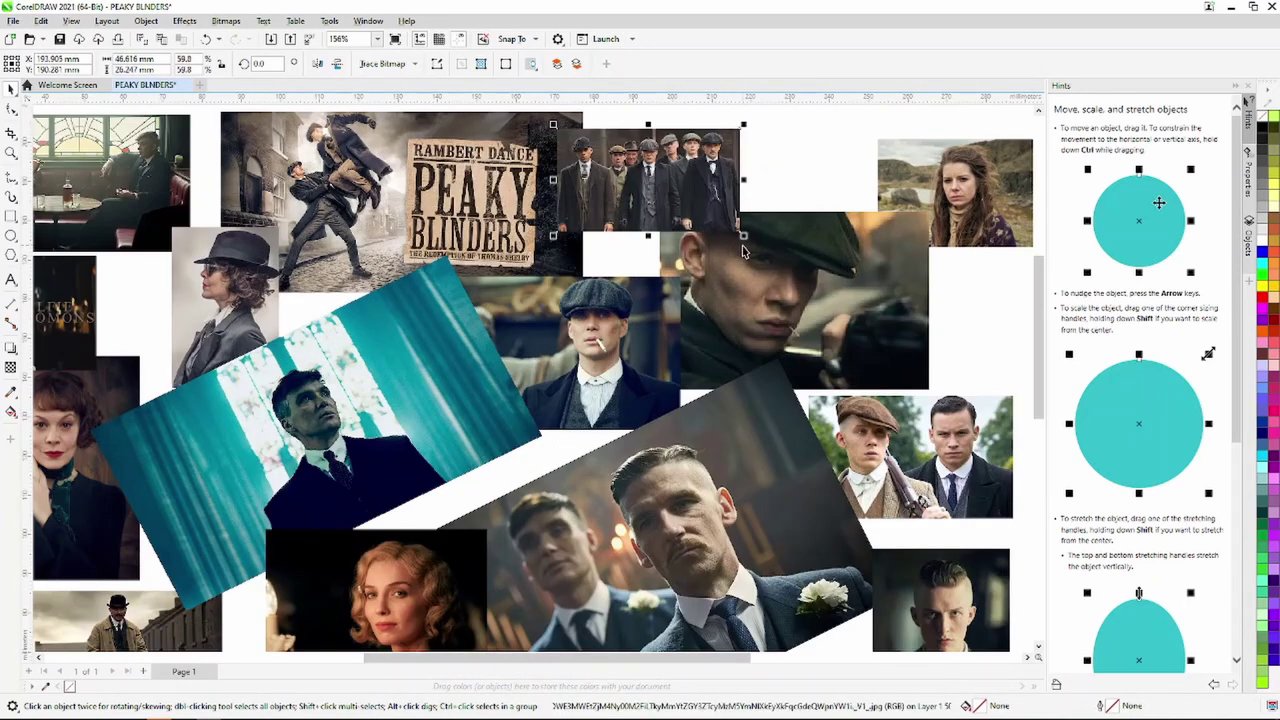
scroll(750, 250, down, 2)
Shift the curly-haired woman's top-right photo left and enlarge it in two passes.
click(787, 287)
scroll(787, 287, down, 1)
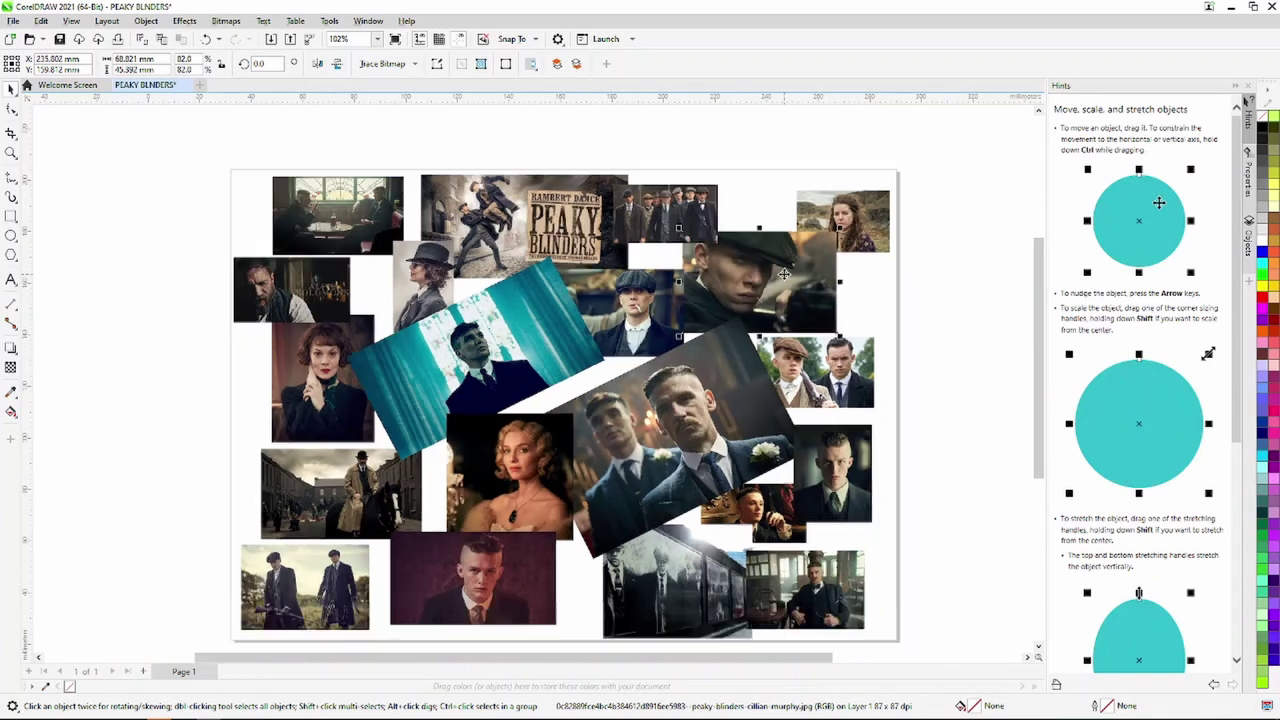
scroll(787, 287, down, 2)
scroll(830, 230, up, 5)
drag(863, 230, 848, 202)
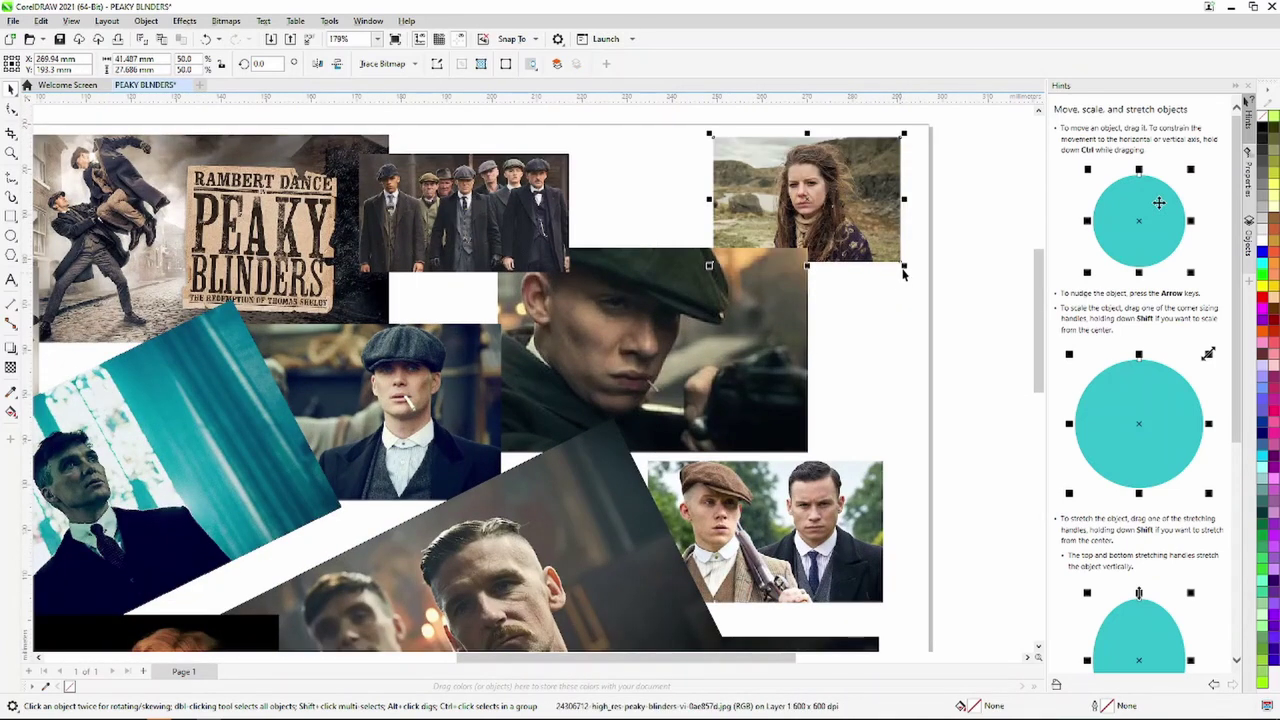
drag(903, 268, 922, 276)
drag(837, 232, 815, 230)
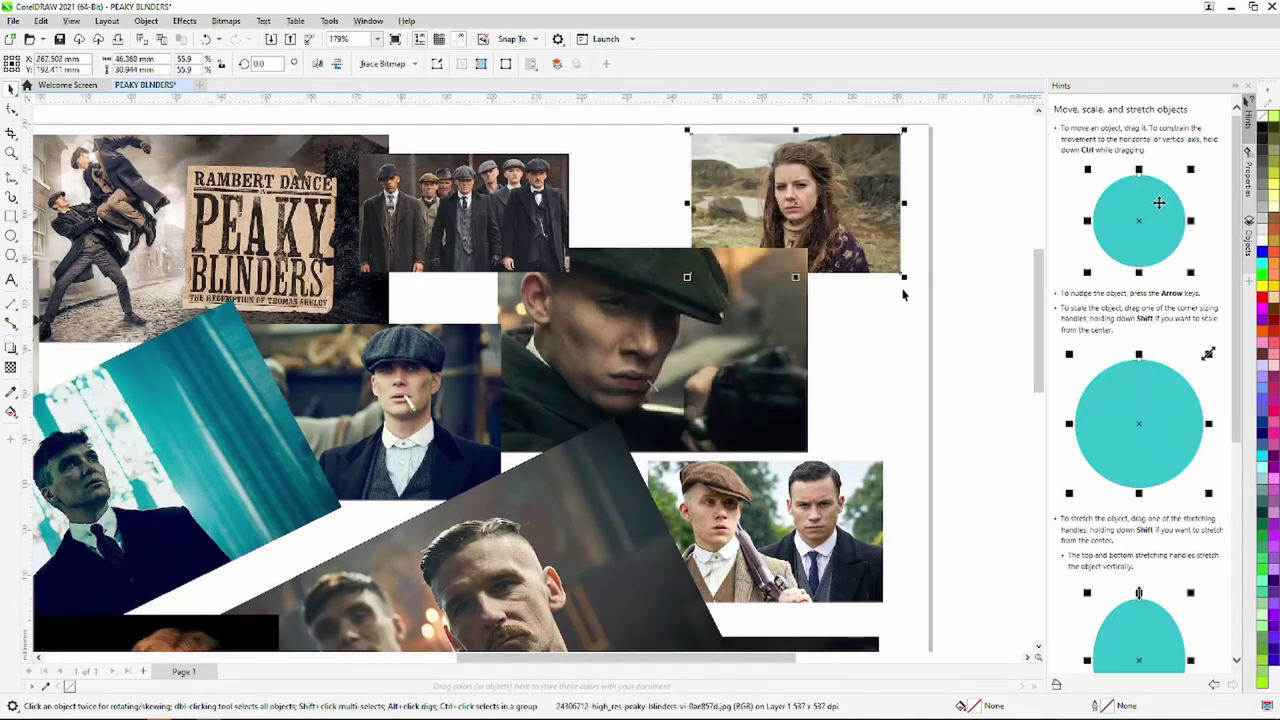
drag(904, 288, 930, 302)
scroll(930, 302, down, 4)
scroll(897, 500, down, 2)
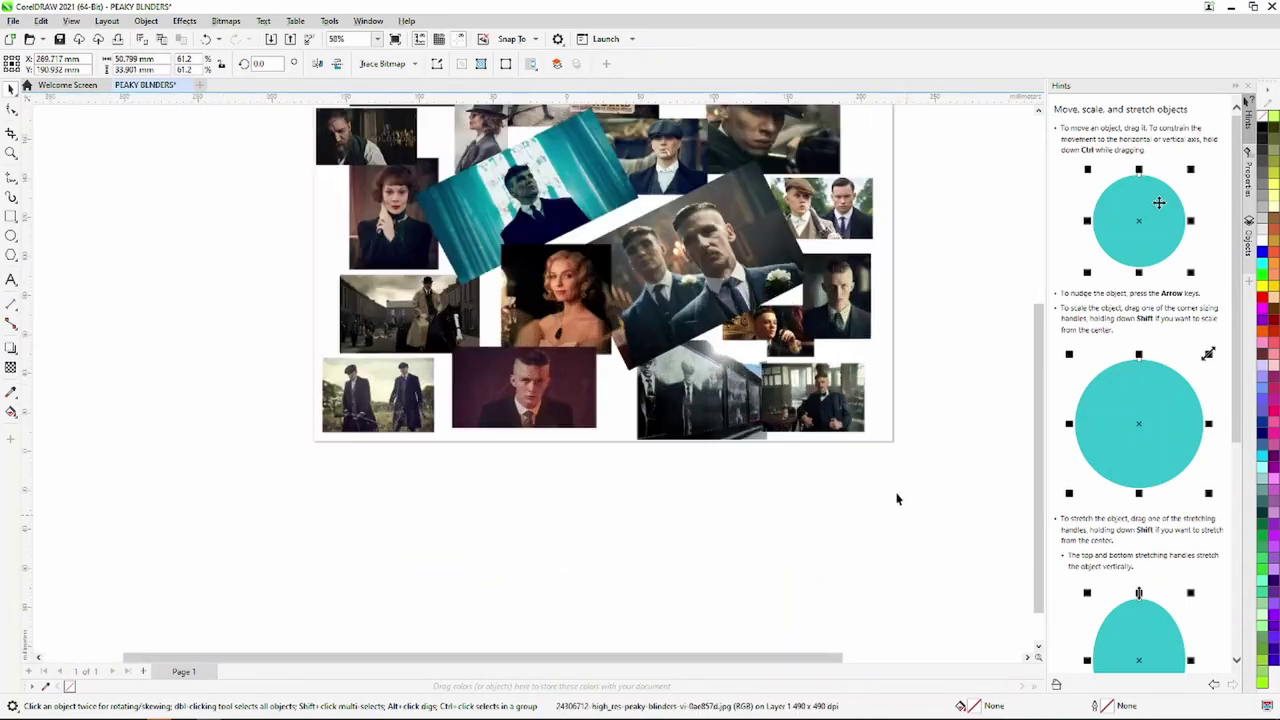
scroll(897, 500, up, 5)
scroll(785, 190, down, 4)
scroll(785, 190, up, 3)
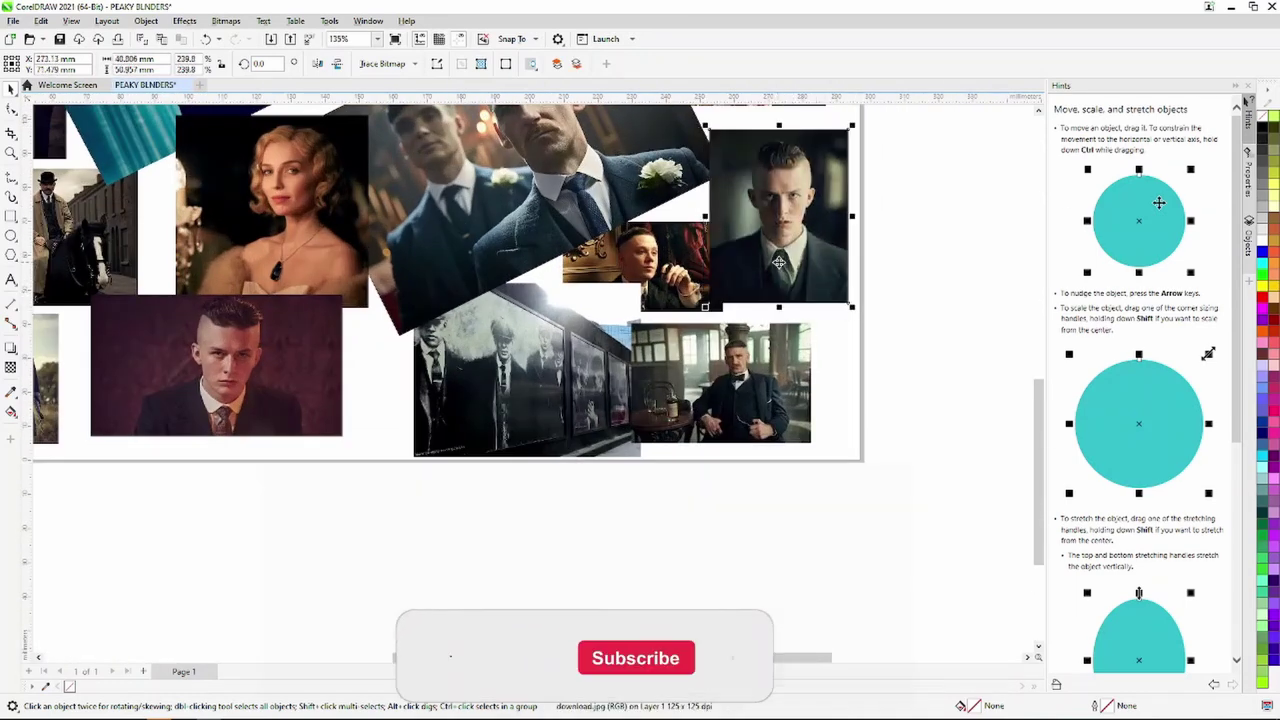
Slightly resize the bar-scene photo and the undercut portrait.
scroll(800, 300, down, 1)
scroll(766, 293, up, 5)
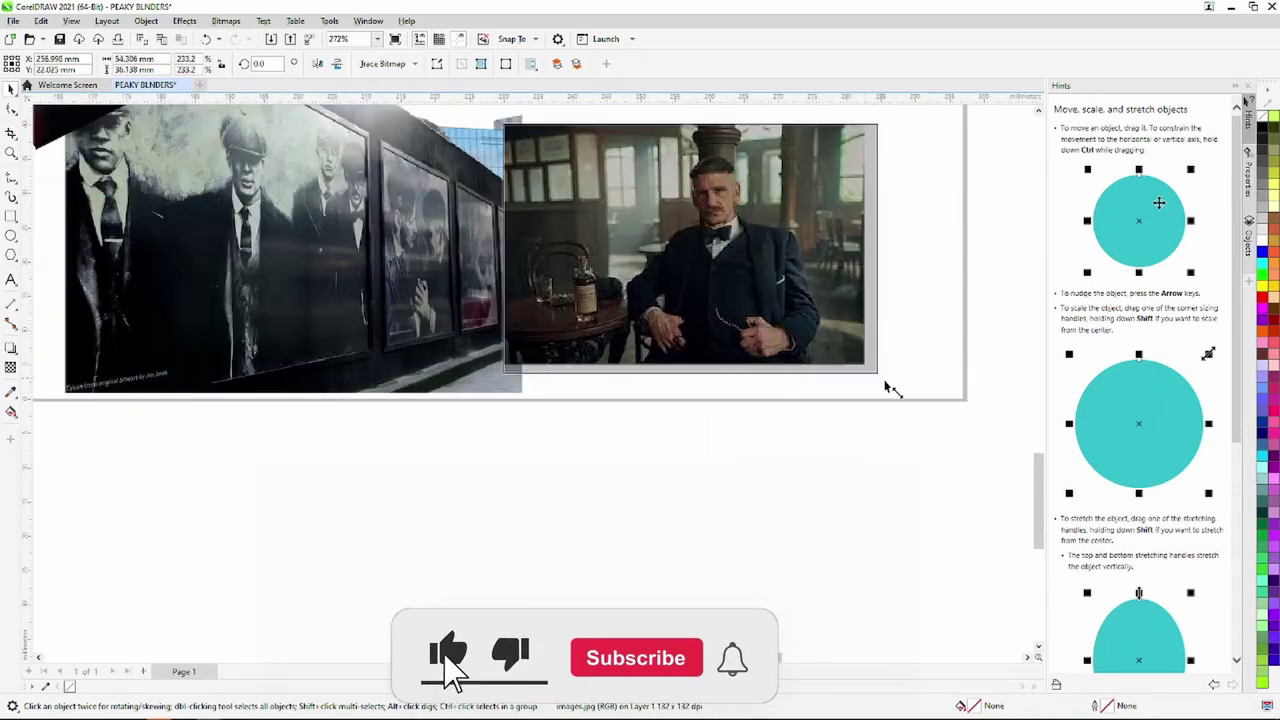
drag(882, 379, 894, 391)
scroll(894, 391, down, 6)
scroll(469, 328, up, 3)
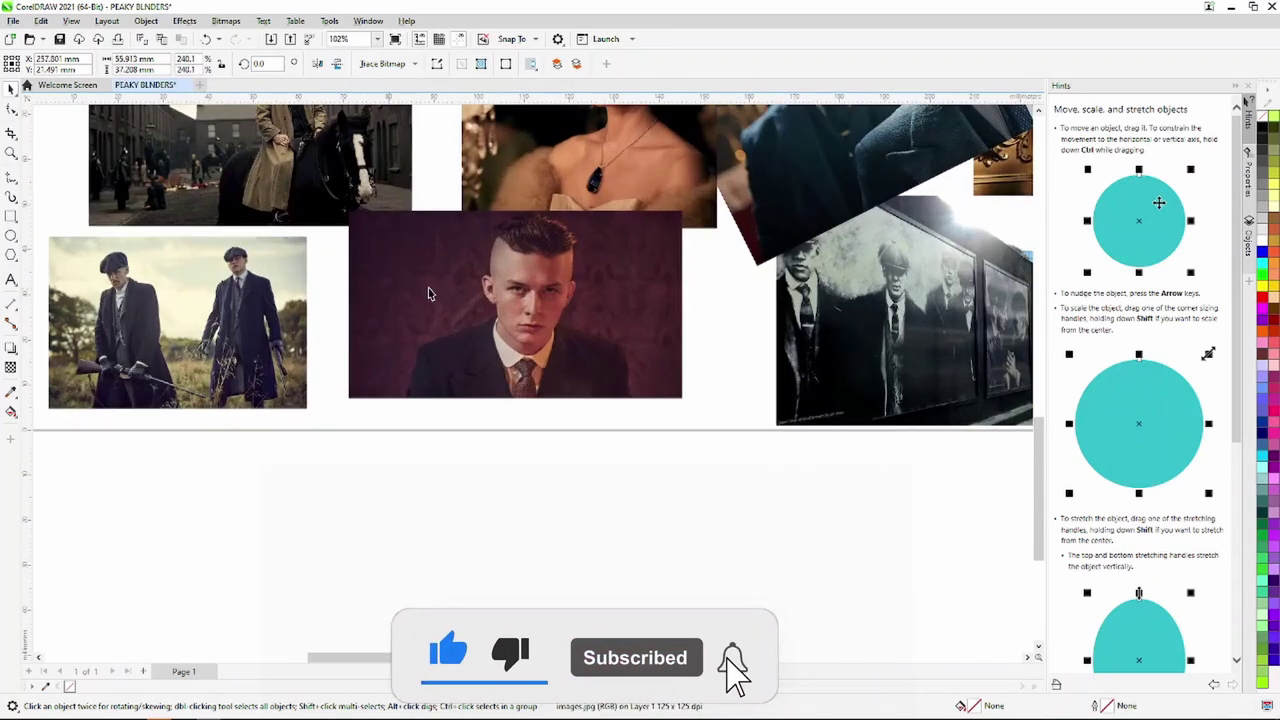
click(663, 374)
drag(706, 420, 700, 410)
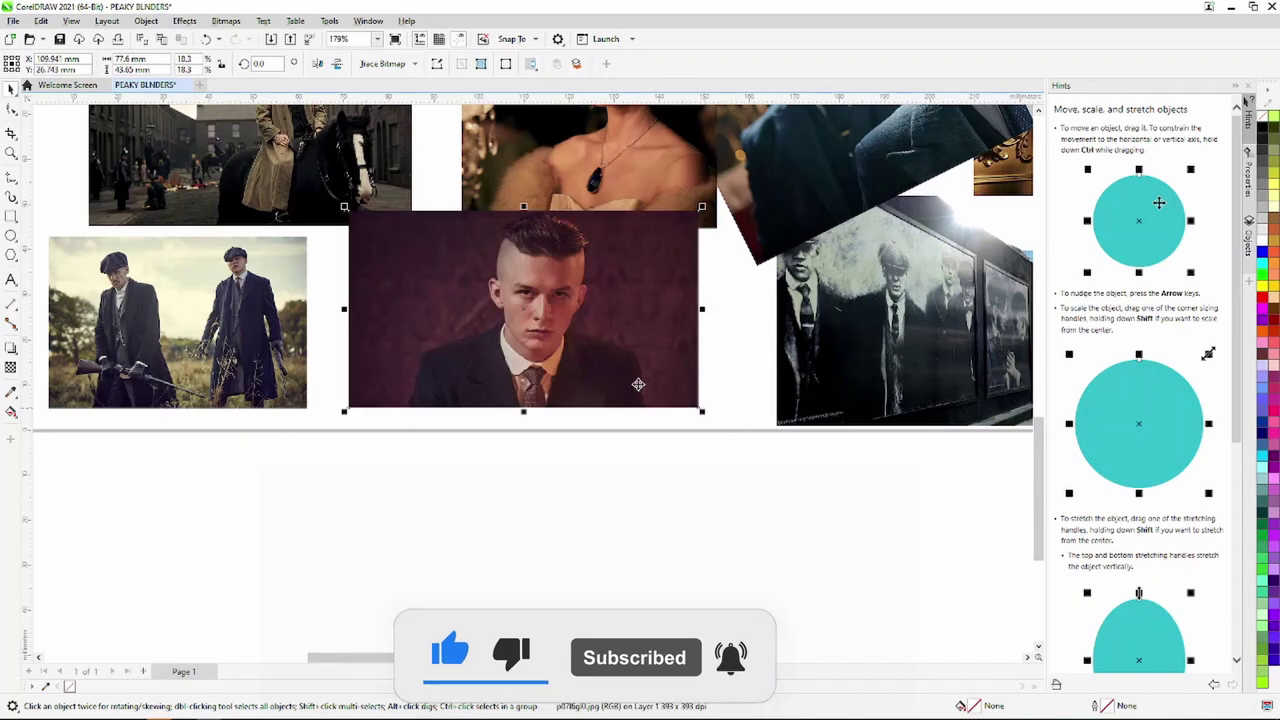
scroll(634, 380, down, 3)
scroll(440, 360, up, 3)
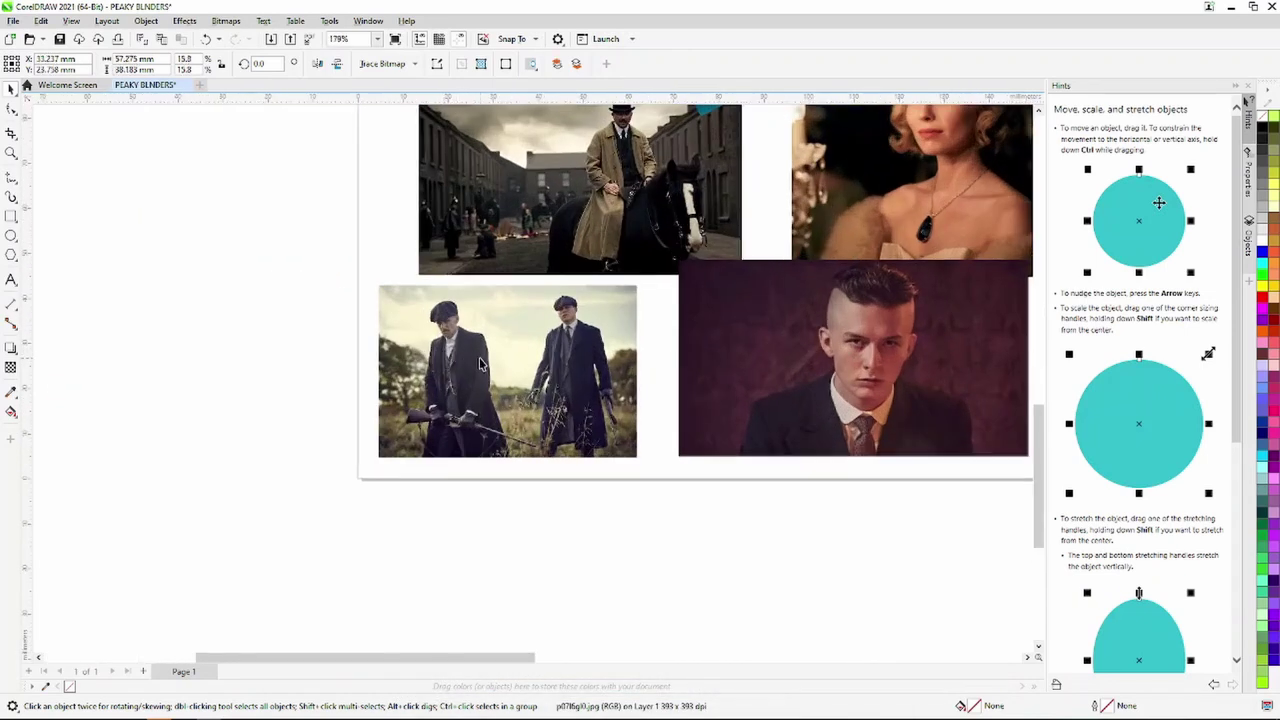
Nudge the two-men photo left and enlarge it to 16.7% at bottom-left.
drag(563, 418, 551, 418)
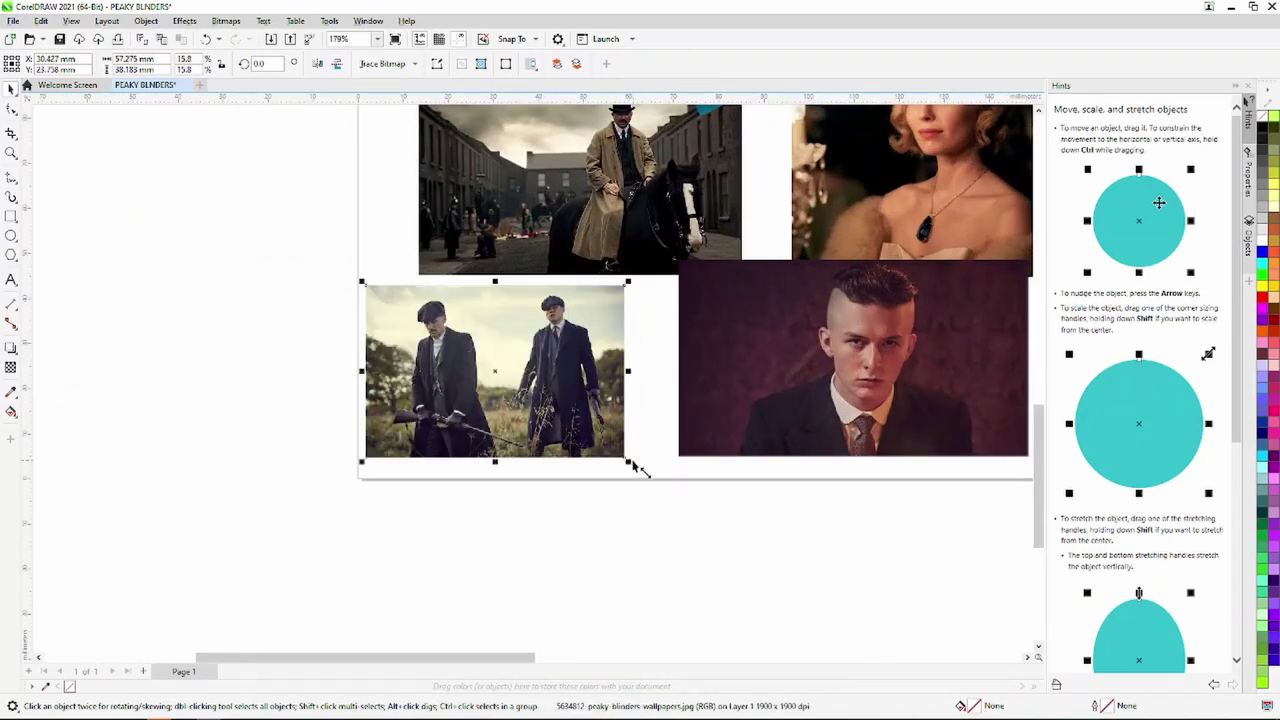
drag(634, 467, 657, 480)
scroll(657, 480, down, 2)
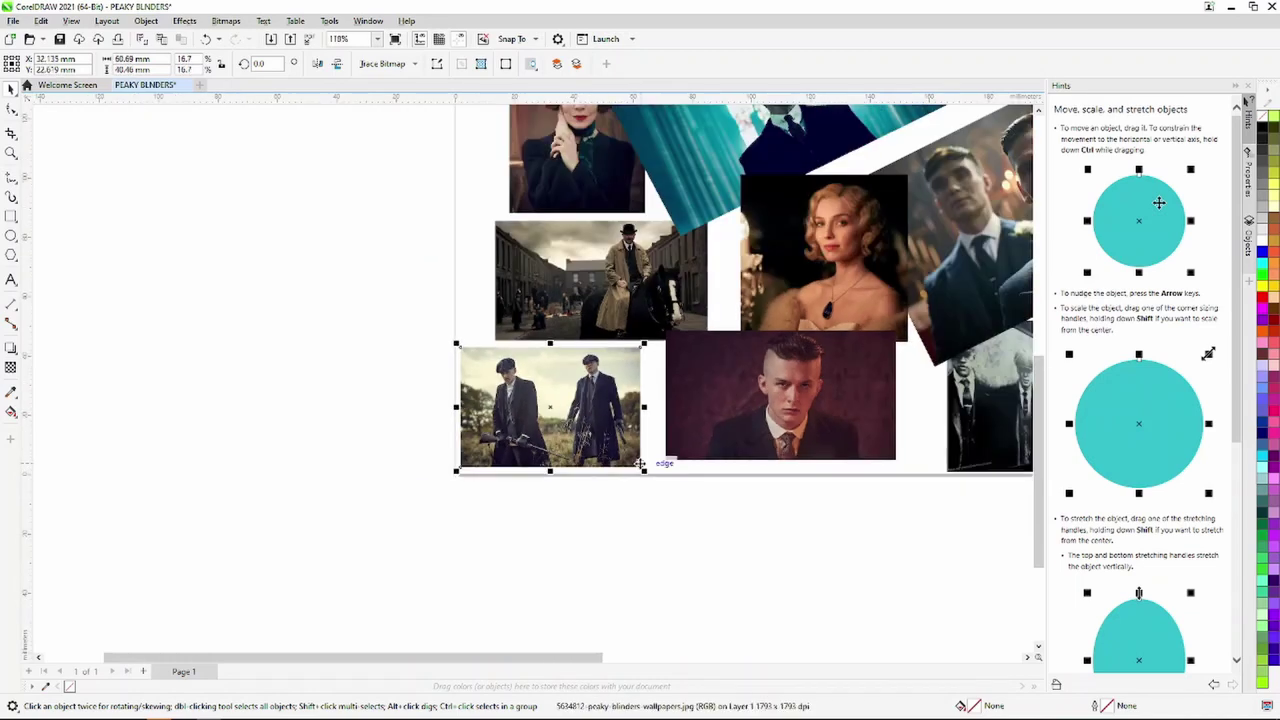
scroll(657, 470, down, 2)
scroll(624, 337, up, 3)
scroll(624, 337, down, 3)
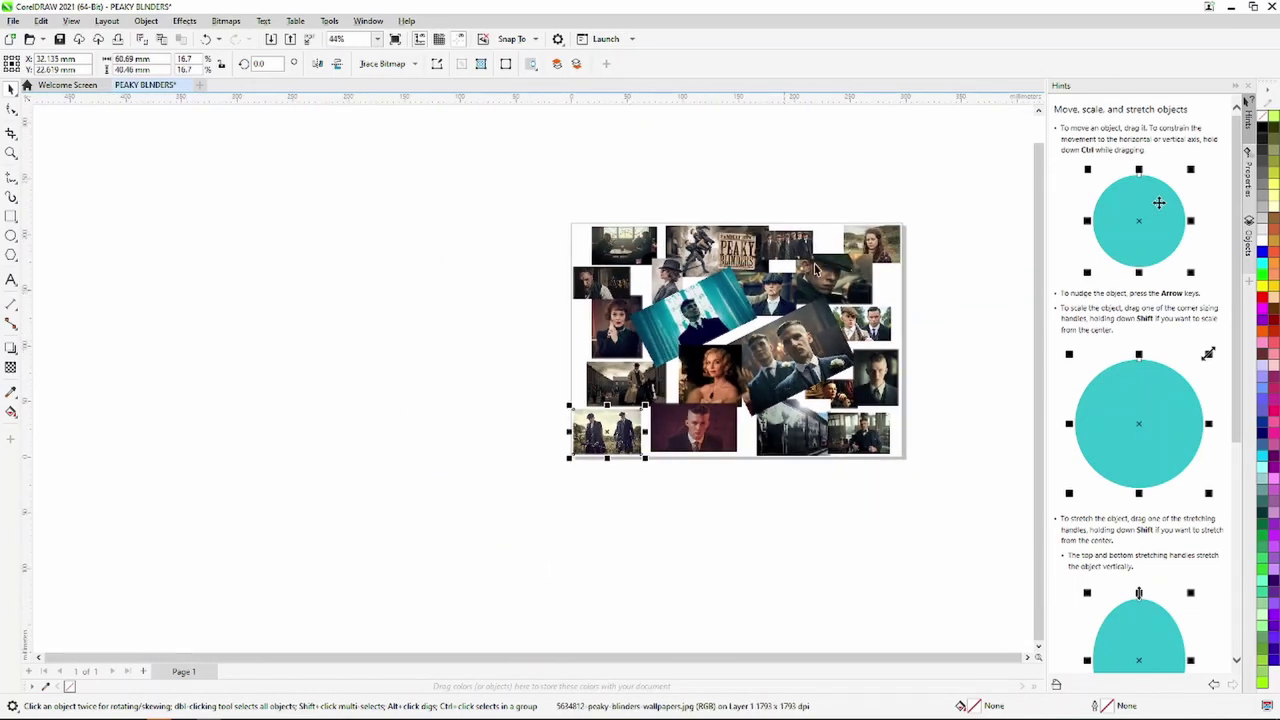
scroll(820, 265, up, 4)
Select the group-of-men, dance-poster and woman-in-hat photos in turn.
click(742, 230)
scroll(745, 225, down, 3)
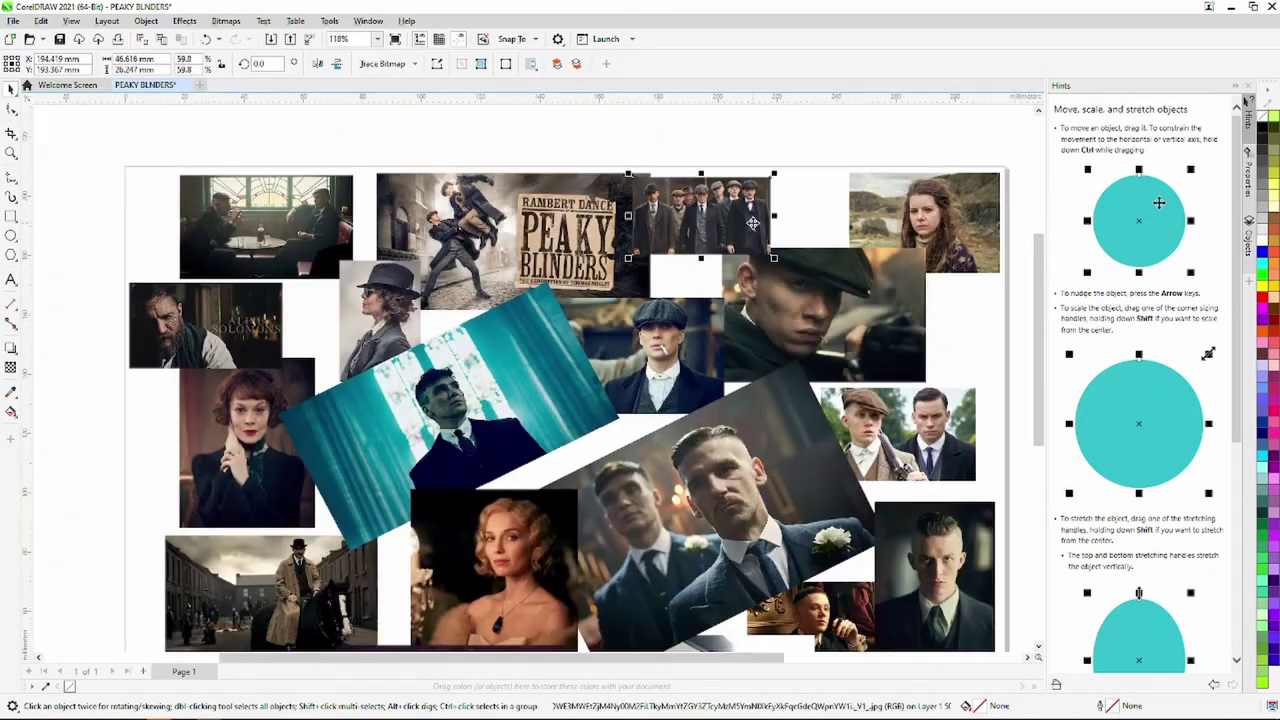
scroll(748, 224, down, 2)
scroll(748, 224, up, 4)
click(617, 230)
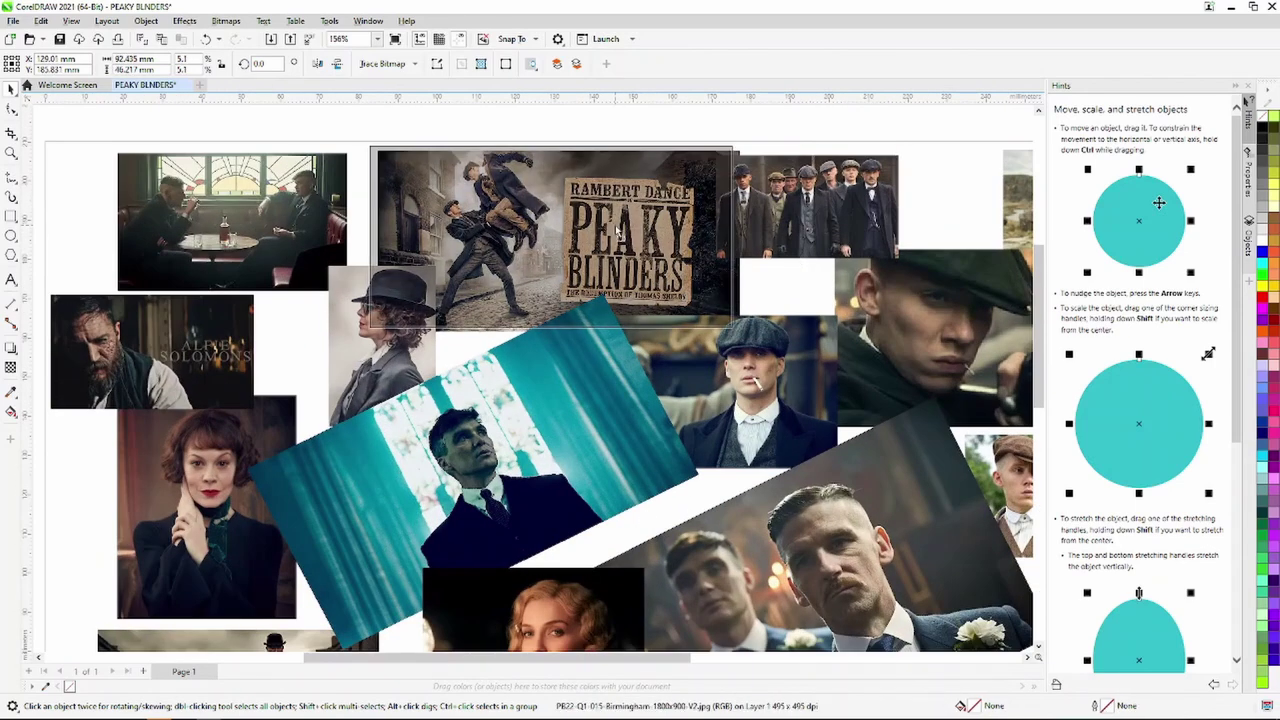
scroll(615, 228, down, 2)
scroll(600, 240, down, 1)
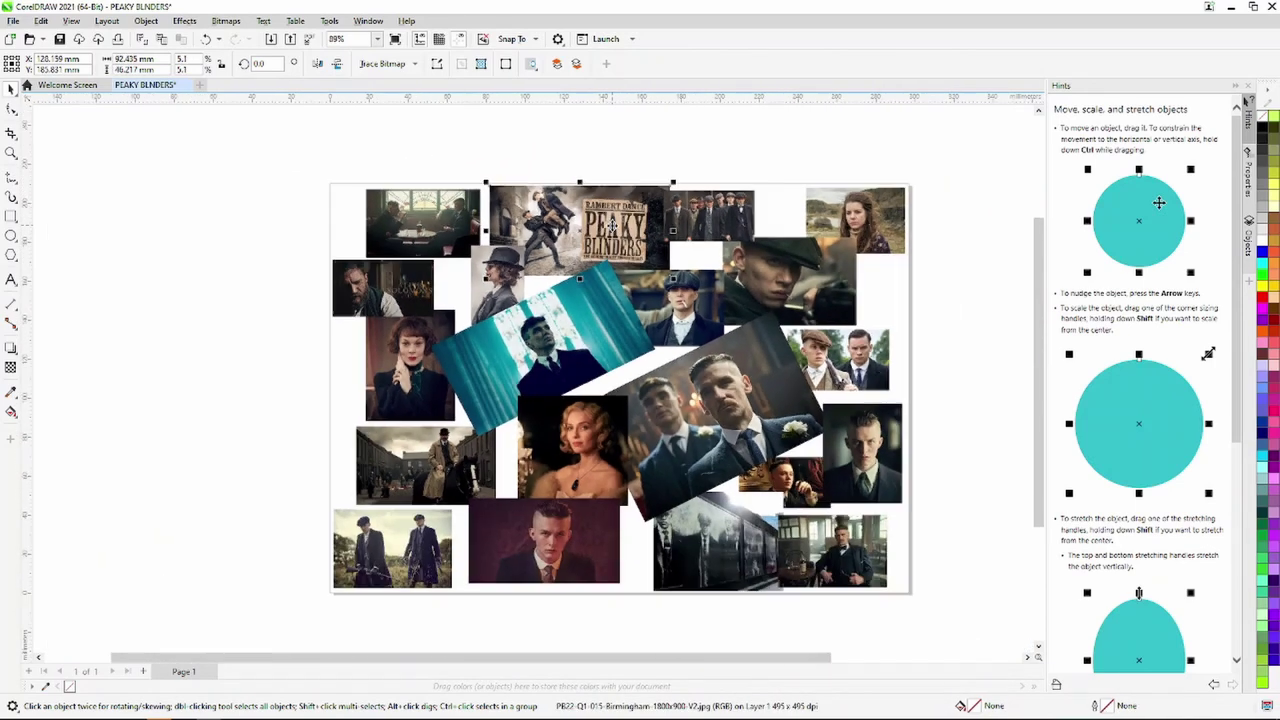
scroll(560, 265, up, 2)
scroll(525, 285, up, 2)
click(525, 285)
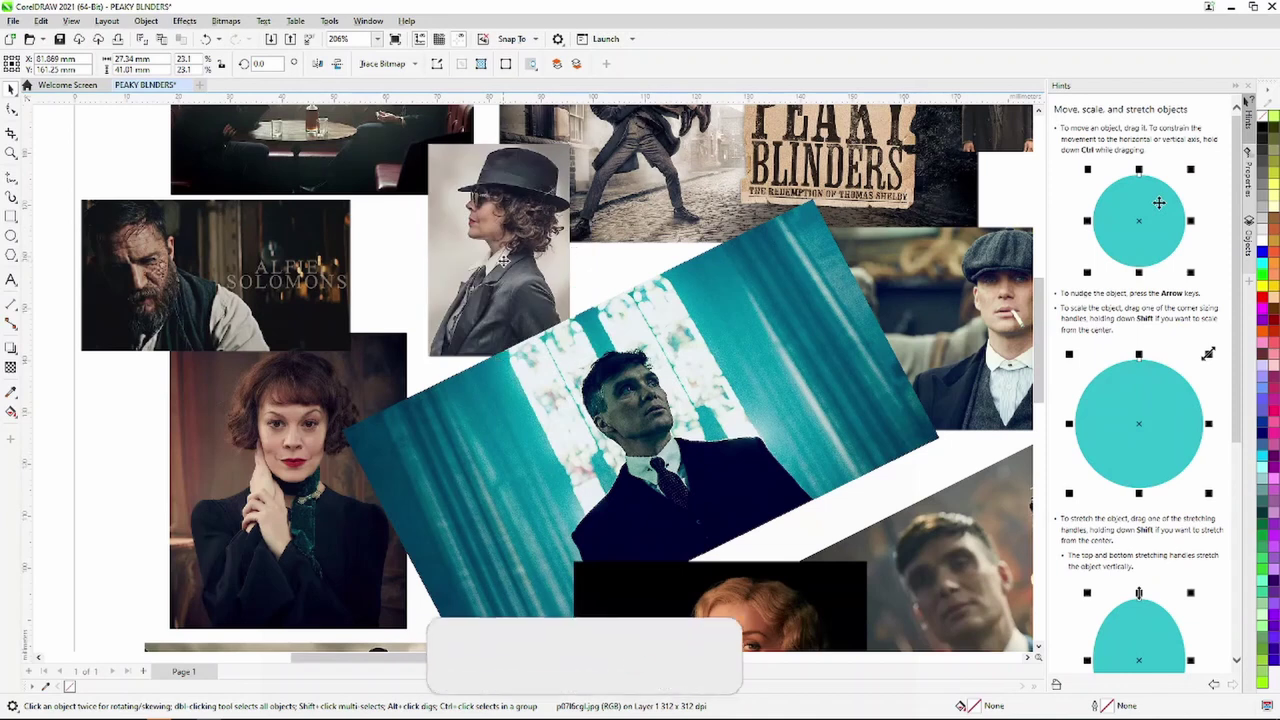
scroll(506, 274, down, 1)
scroll(506, 274, down, 5)
scroll(500, 310, down, 2)
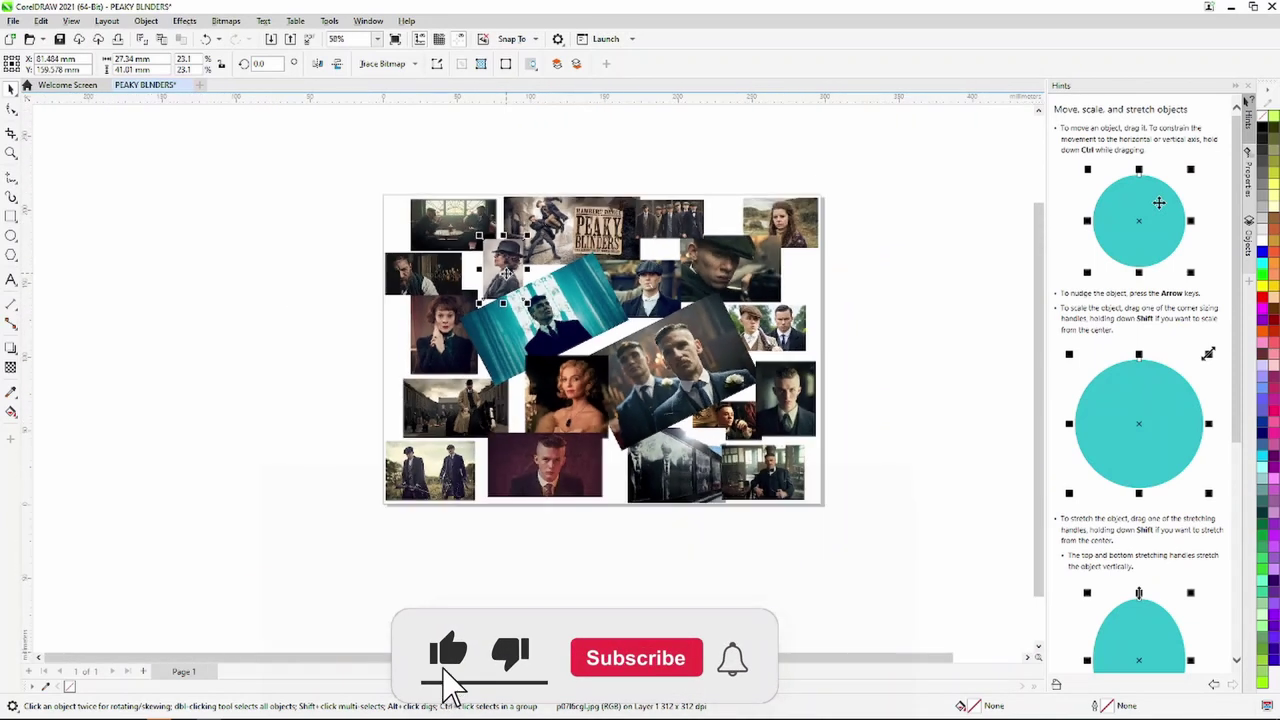
scroll(500, 330, down, 1)
scroll(494, 347, up, 1)
scroll(494, 347, up, 1)
scroll(560, 340, up, 2)
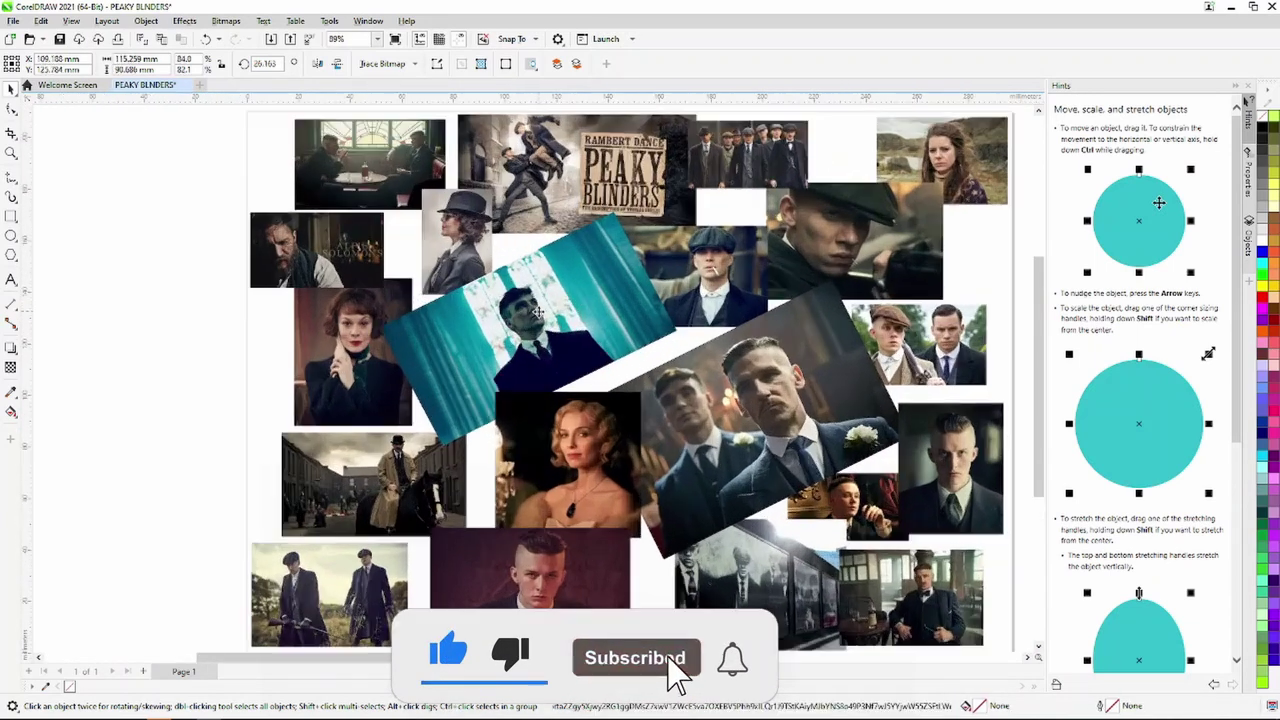
scroll(650, 335, up, 2)
Fine-tune the tilted teal photo's rotation slightly.
click(700, 330)
drag(705, 330, 703, 331)
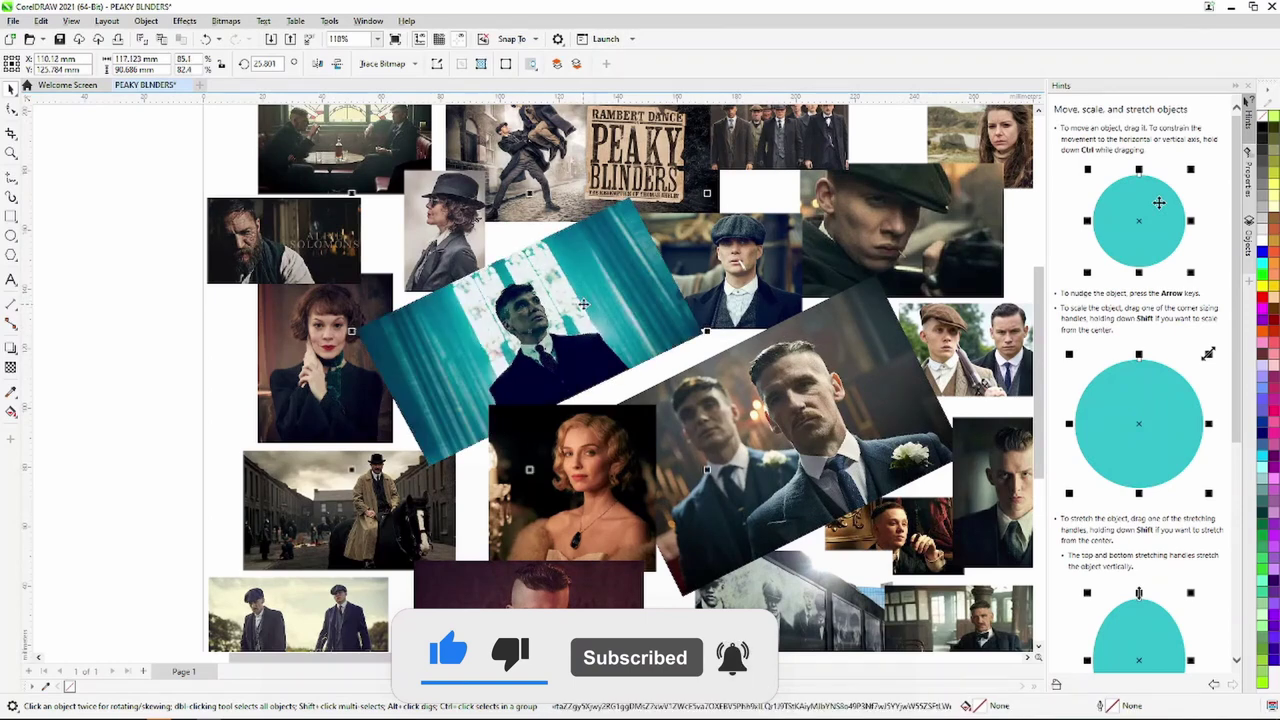
scroll(583, 303, down, 2)
scroll(590, 303, down, 1)
scroll(620, 300, up, 2)
scroll(632, 300, up, 3)
Group all 20 collage photos and open the Import browser on the peaky blinders folder.
click(632, 300)
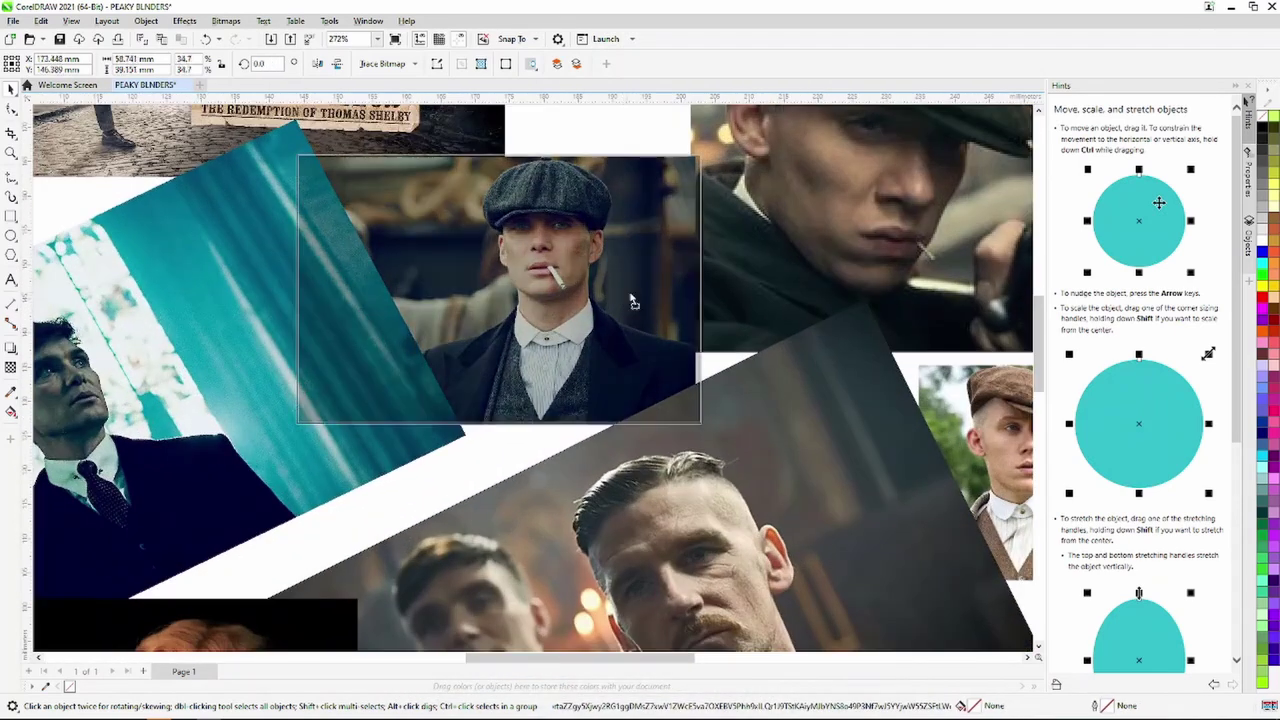
scroll(632, 300, down, 2)
scroll(632, 300, down, 2)
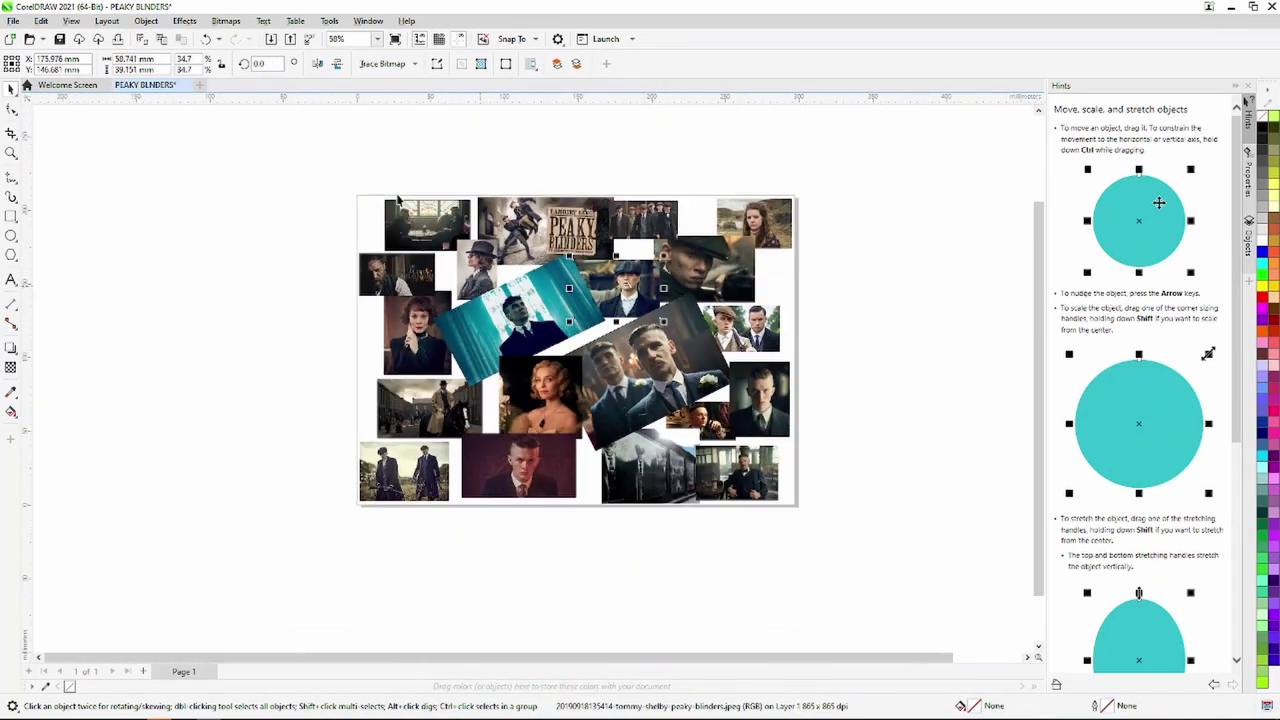
right_click(577, 351)
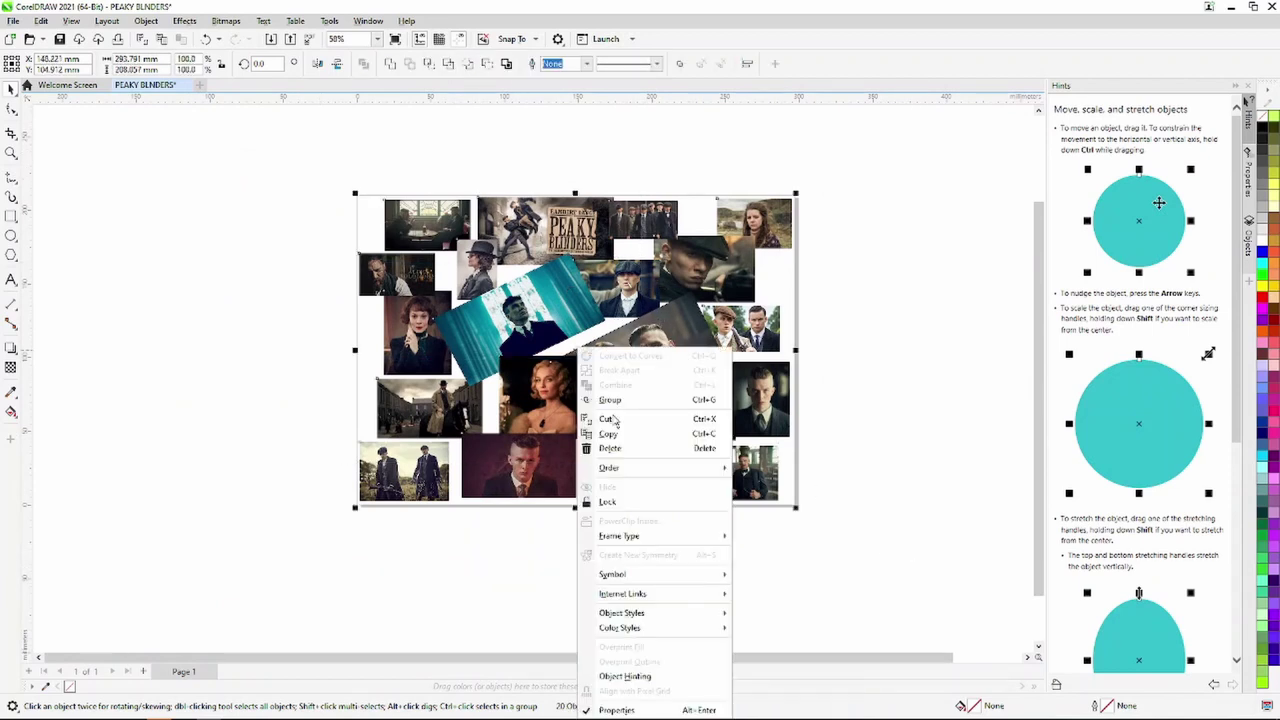
key(Escape)
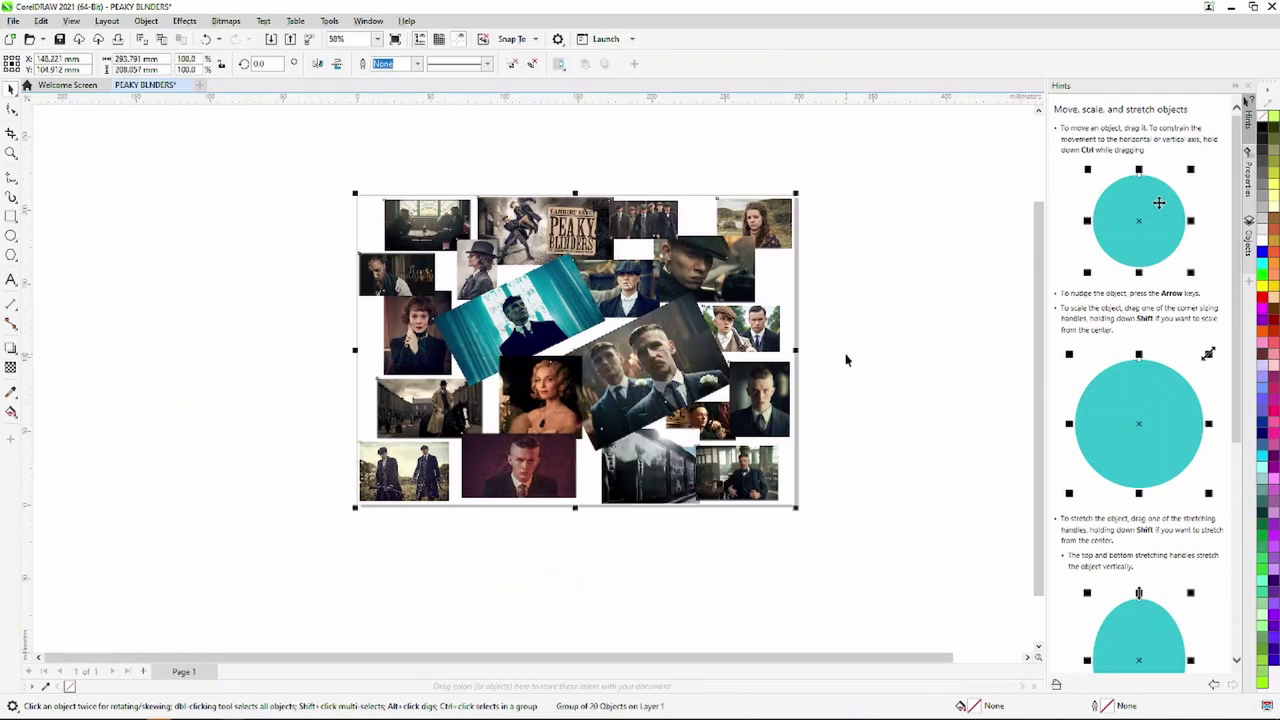
right_click(818, 272)
click(836, 352)
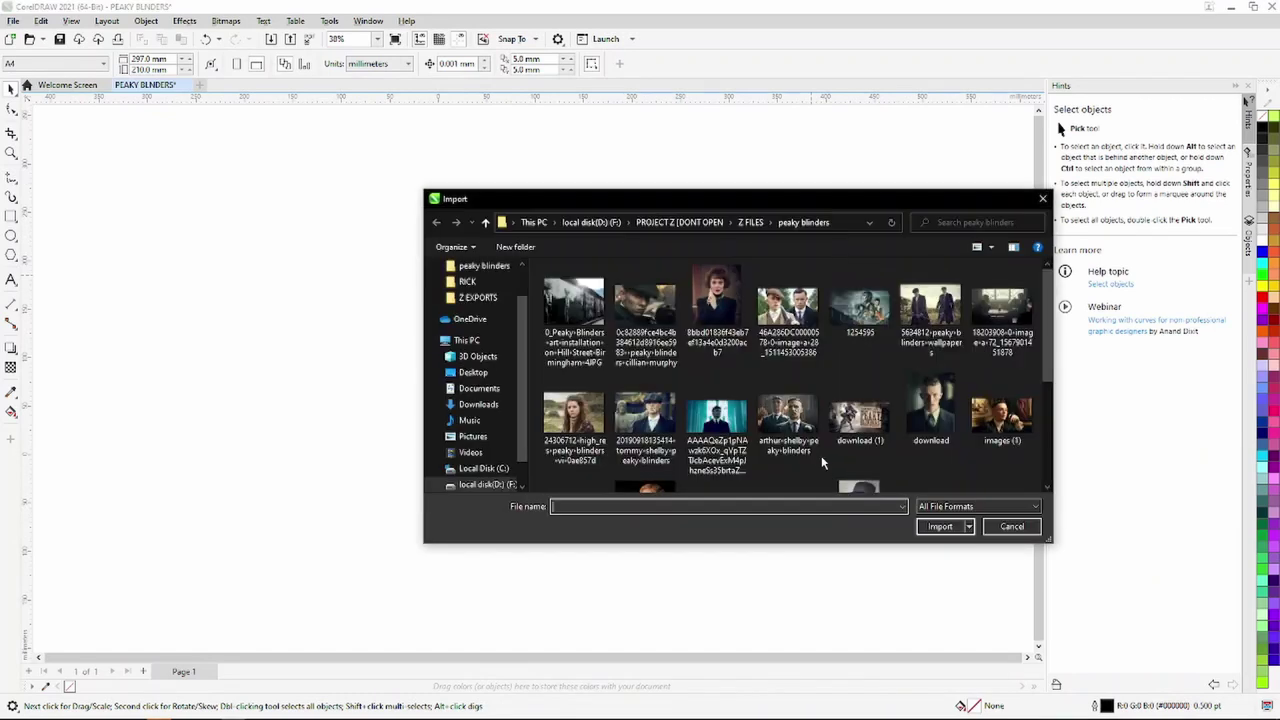
Import the 1254595 poster image and place it on the canvas.
click(800, 335)
scroll(800, 335, down, 2)
scroll(800, 335, down, 2)
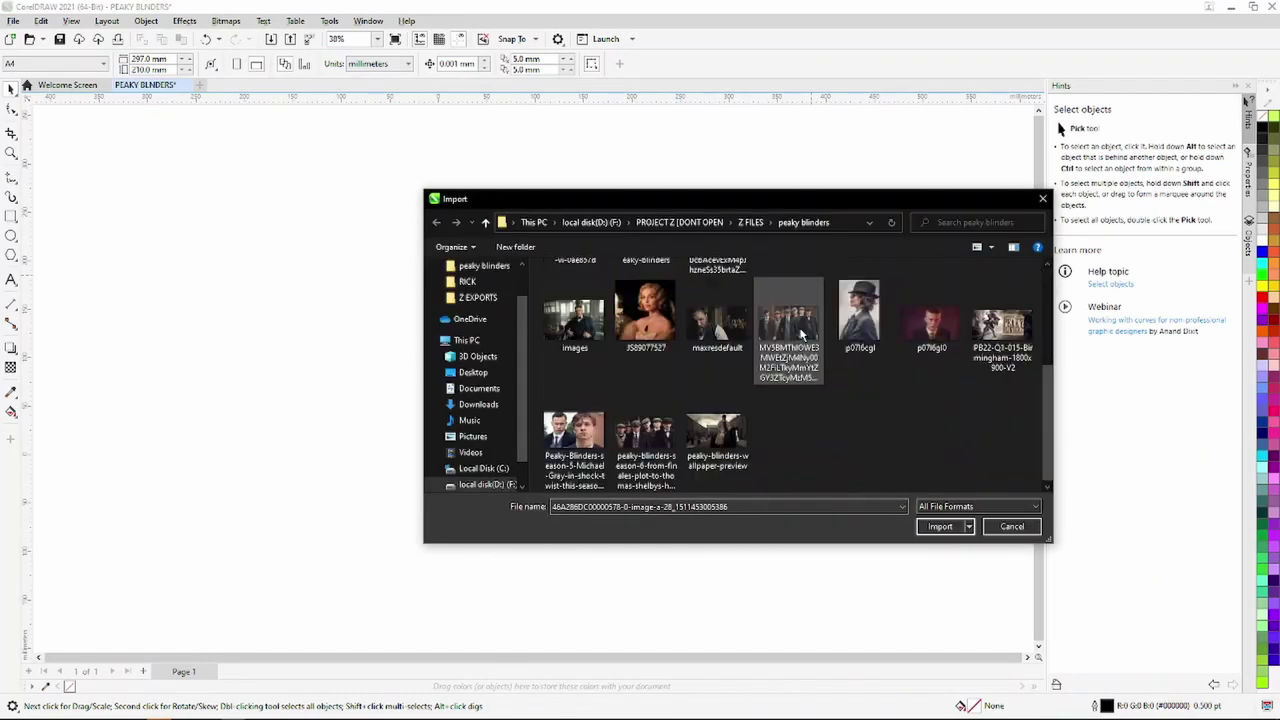
scroll(800, 335, up, 2)
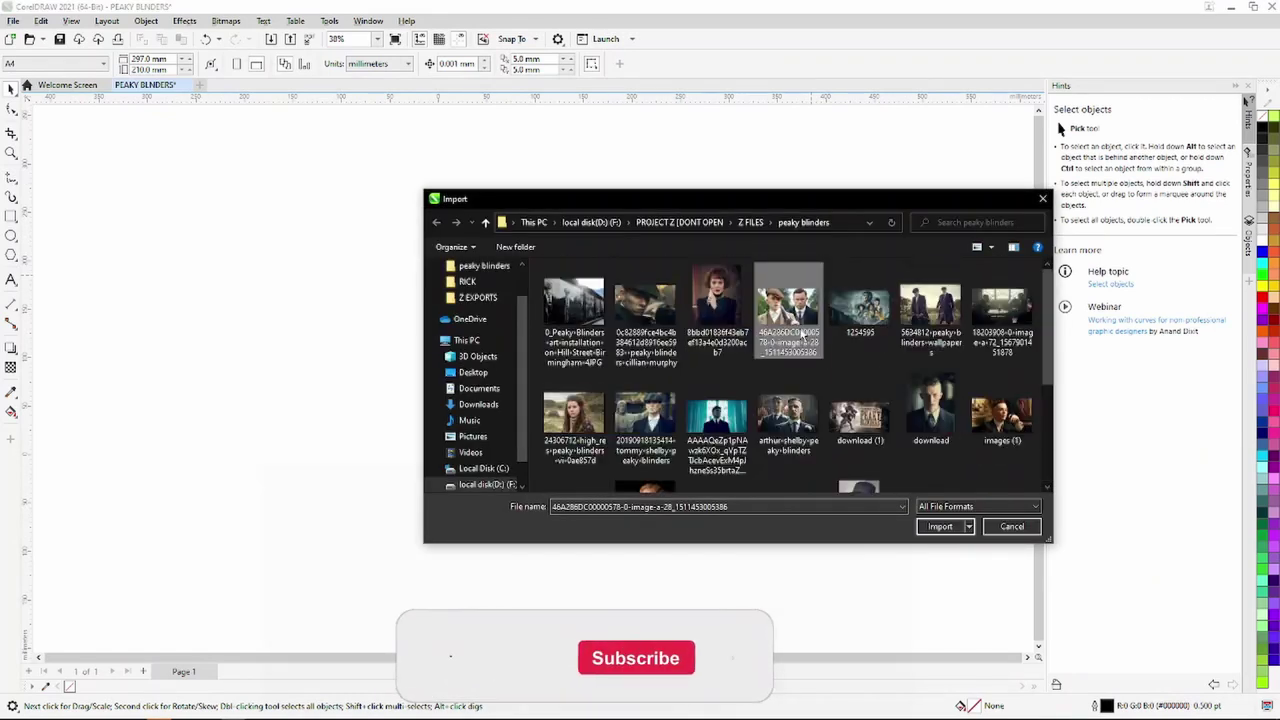
double_click(858, 305)
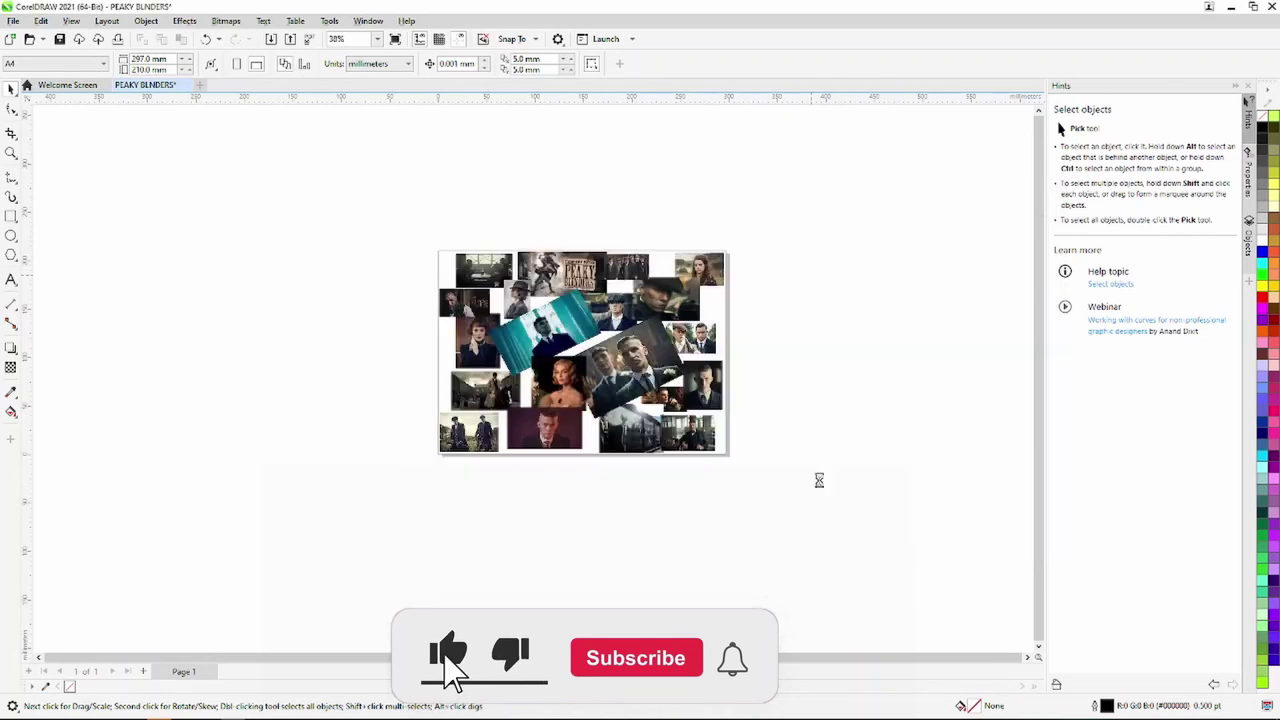
click(771, 342)
Align the poster to the page's top-left corner and stretch it to fill the page.
drag(878, 400, 541, 305)
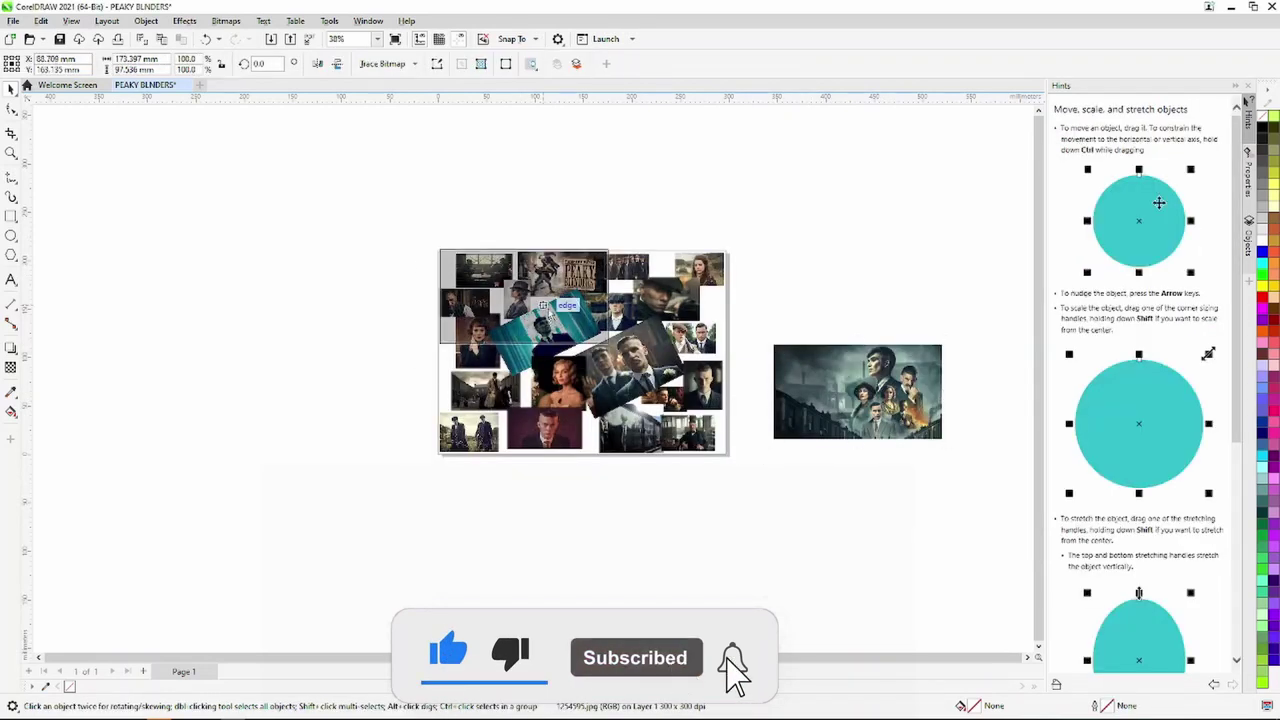
scroll(546, 313, up, 2)
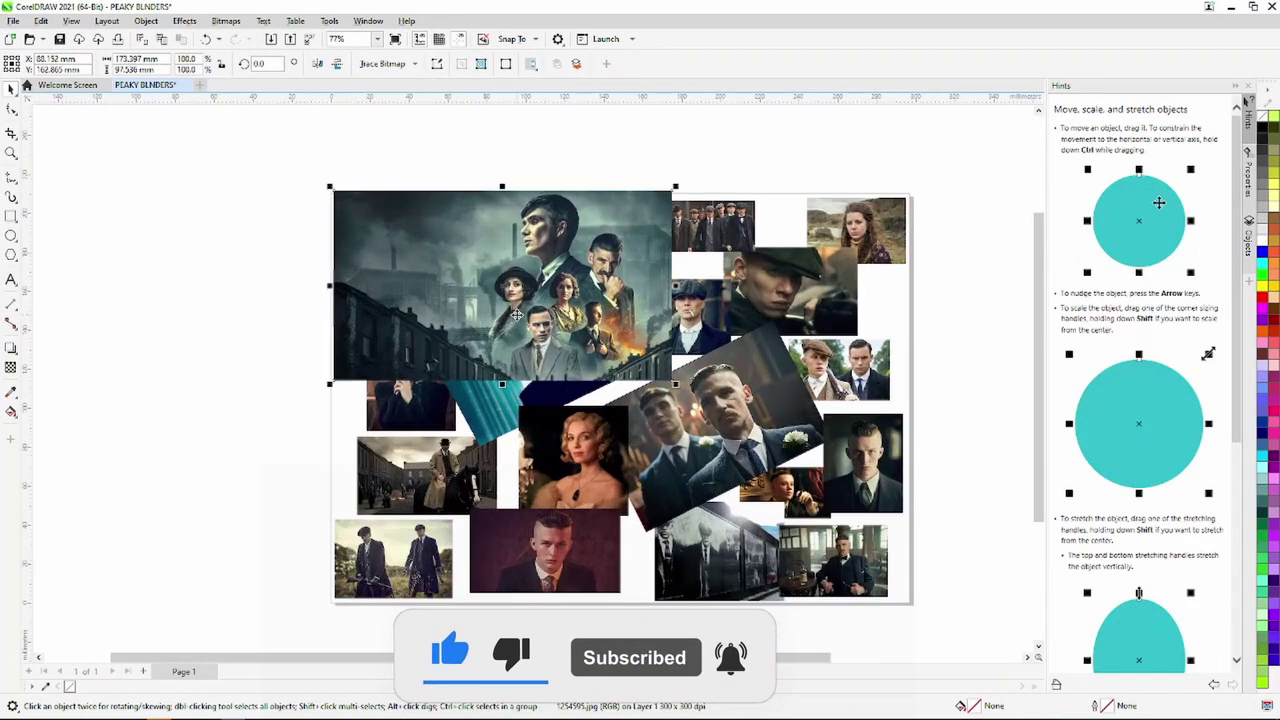
drag(516, 325, 516, 325)
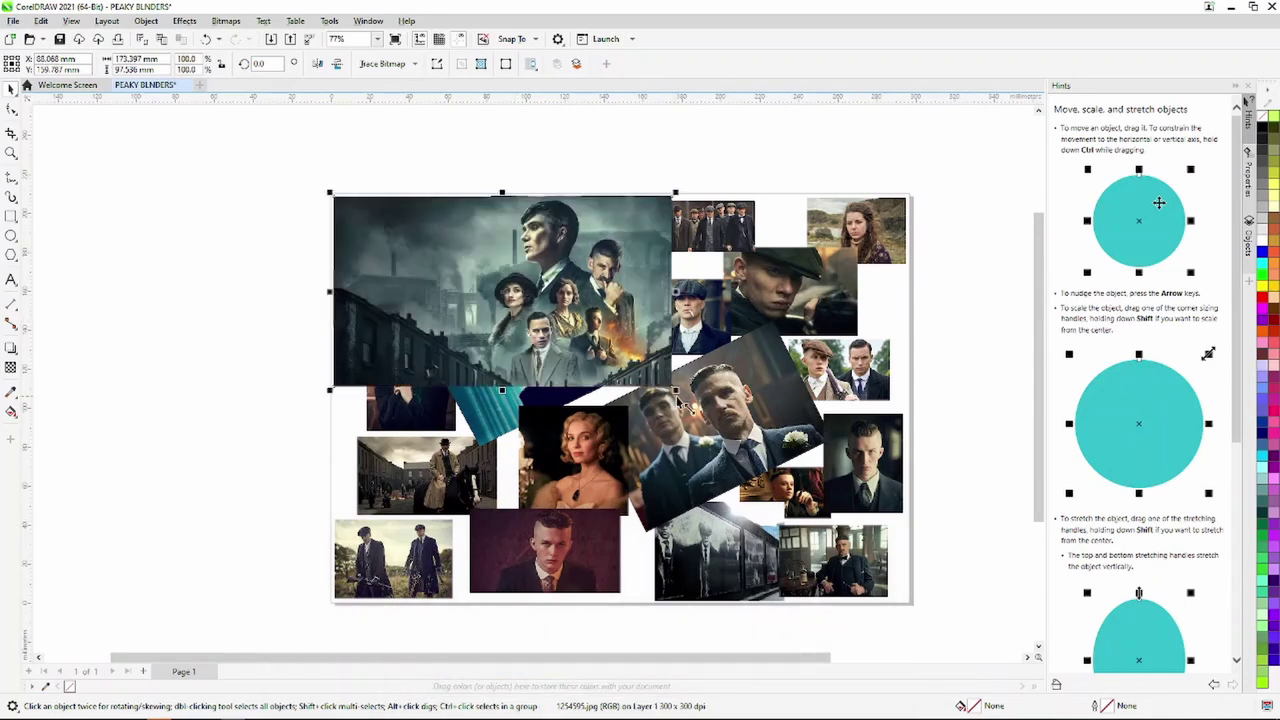
drag(678, 400, 910, 522)
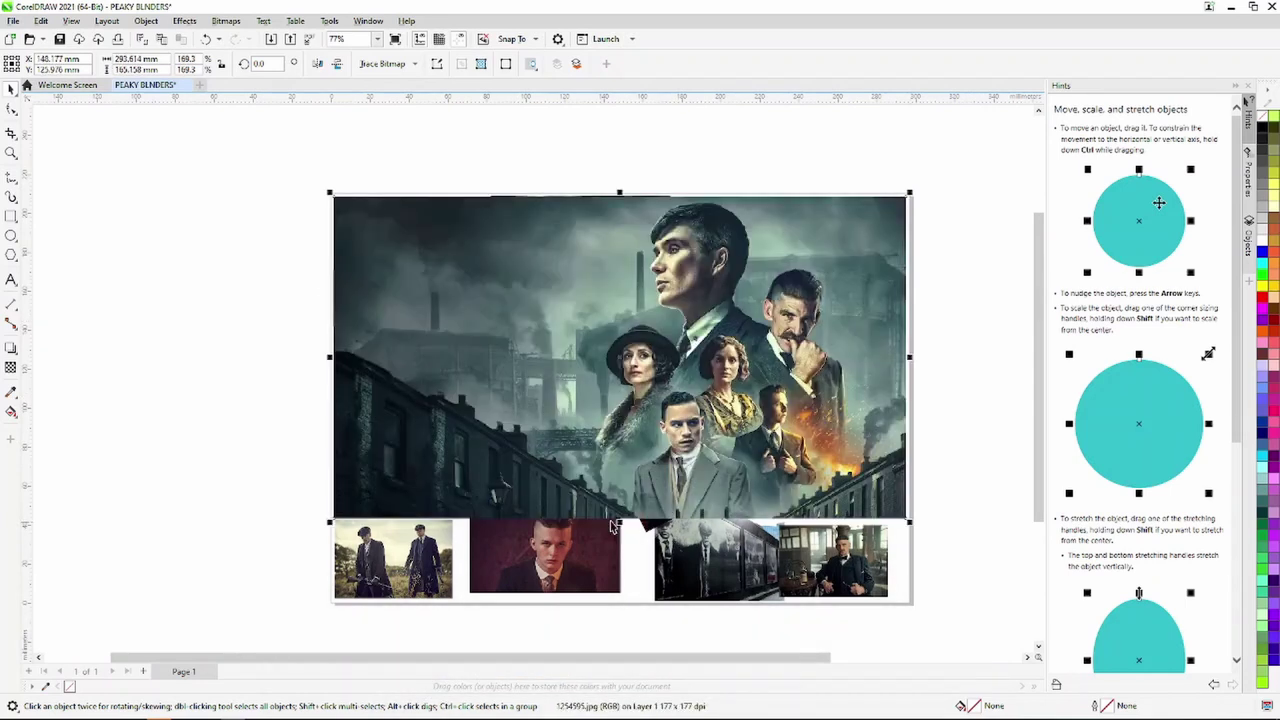
drag(612, 524, 653, 604)
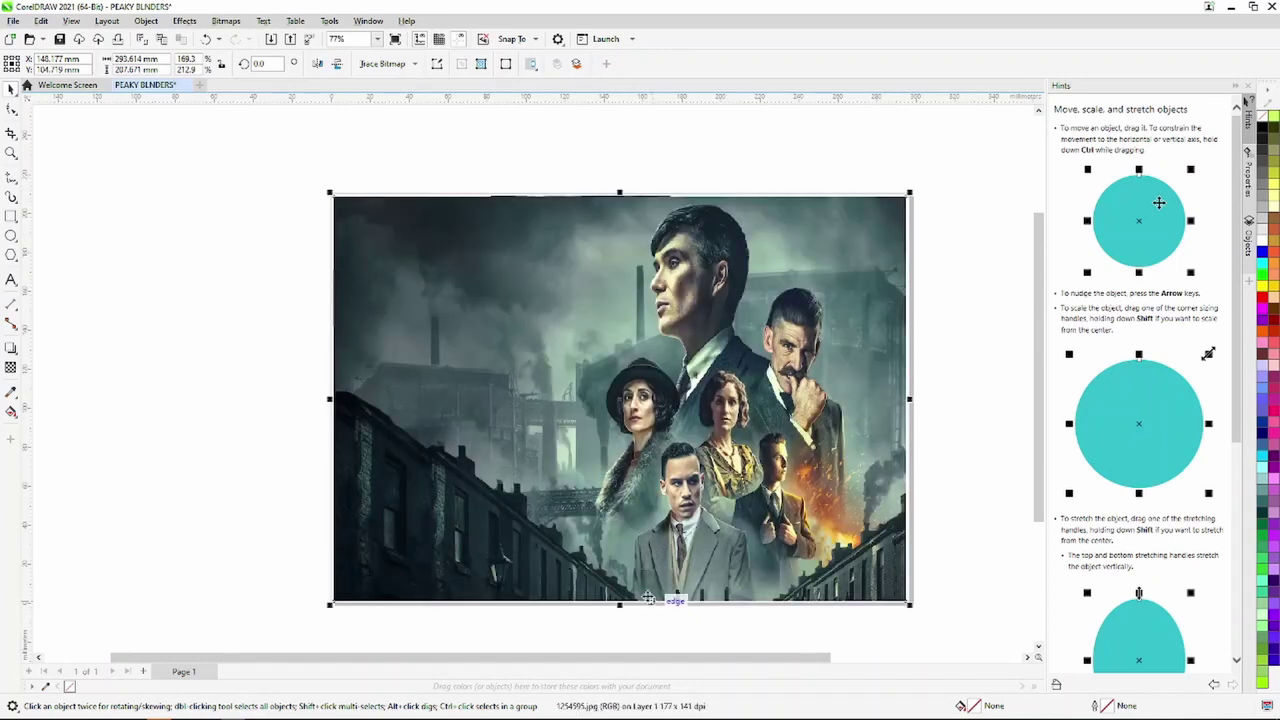
Send the poster to the back, behind the collage photos, then deselect everything.
right_click(616, 415)
mouse_move(680, 156)
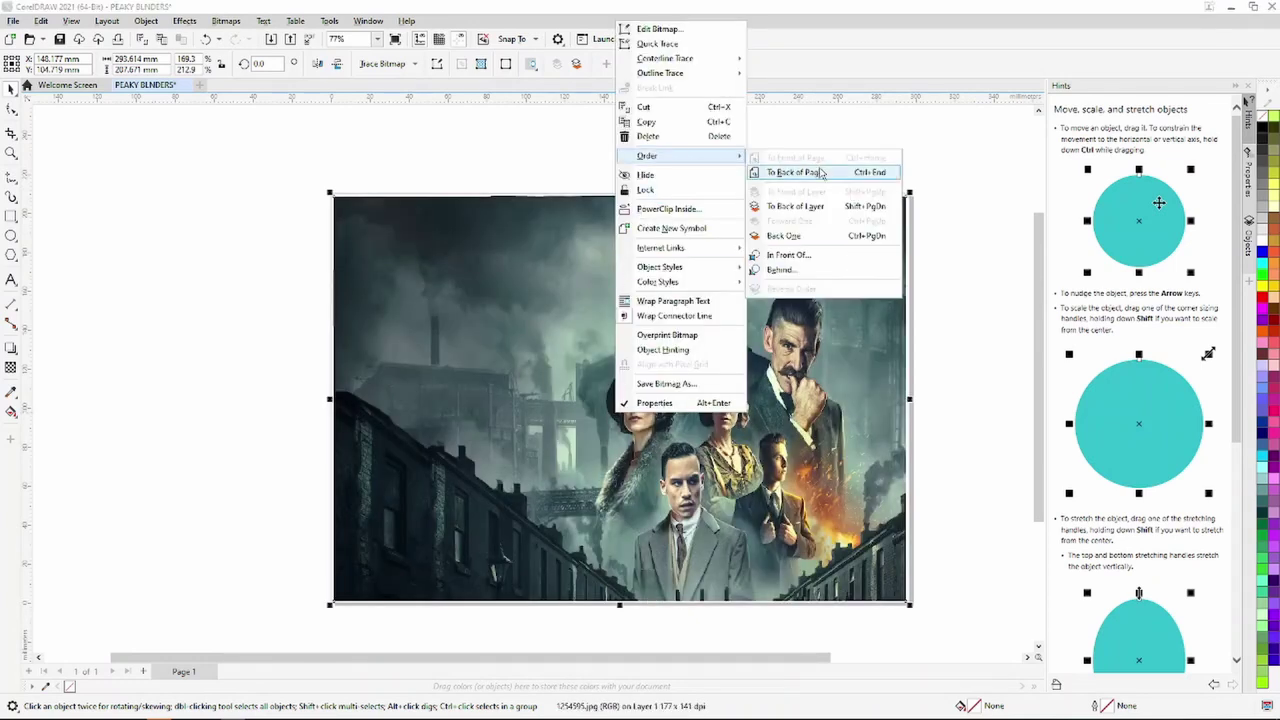
click(800, 265)
scroll(797, 340, up, 1)
scroll(797, 340, down, 1)
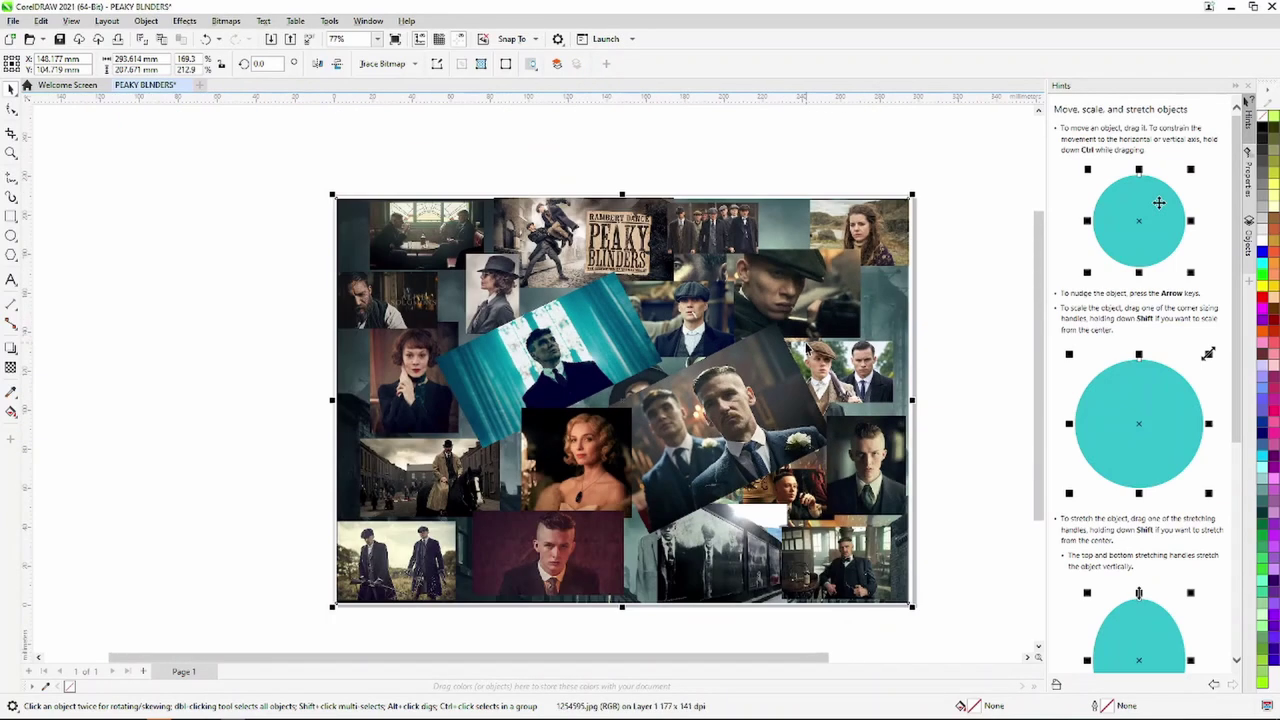
scroll(800, 345, down, 1)
click(349, 261)
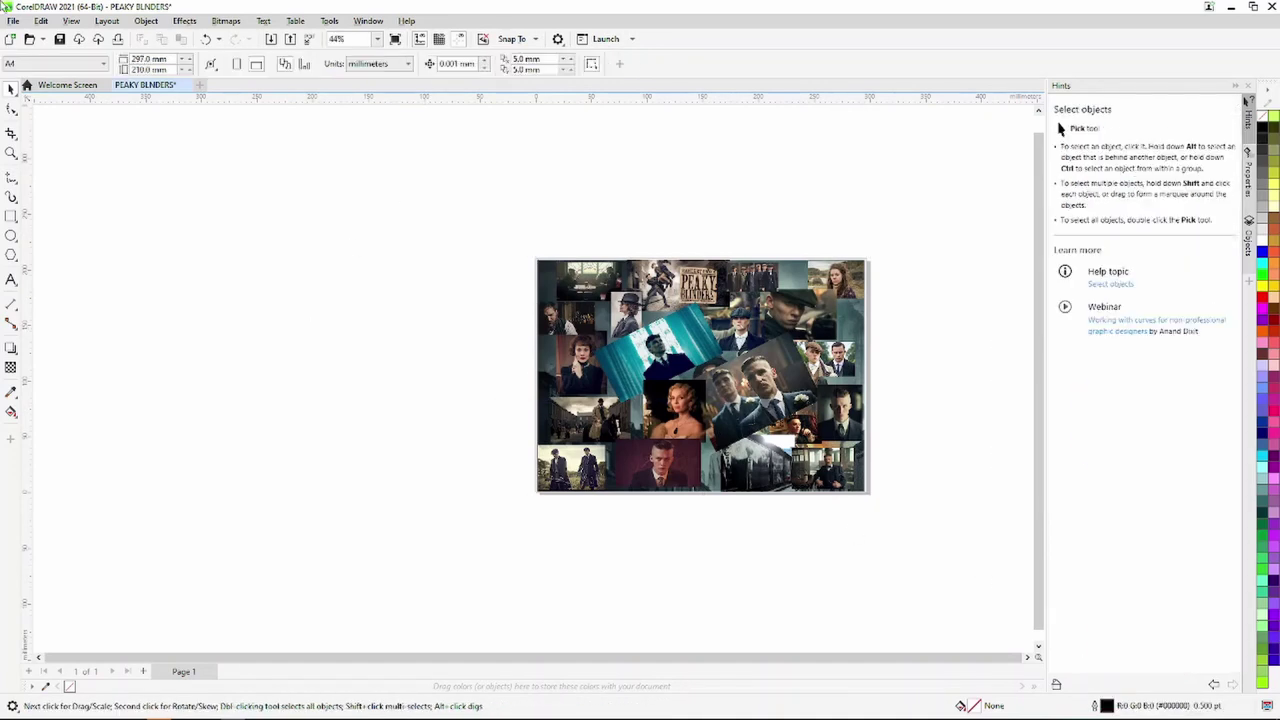
Export the collage as a JPEG named PEAKY BLINDERS with the default JPEG settings.
click(13, 21)
click(13, 21)
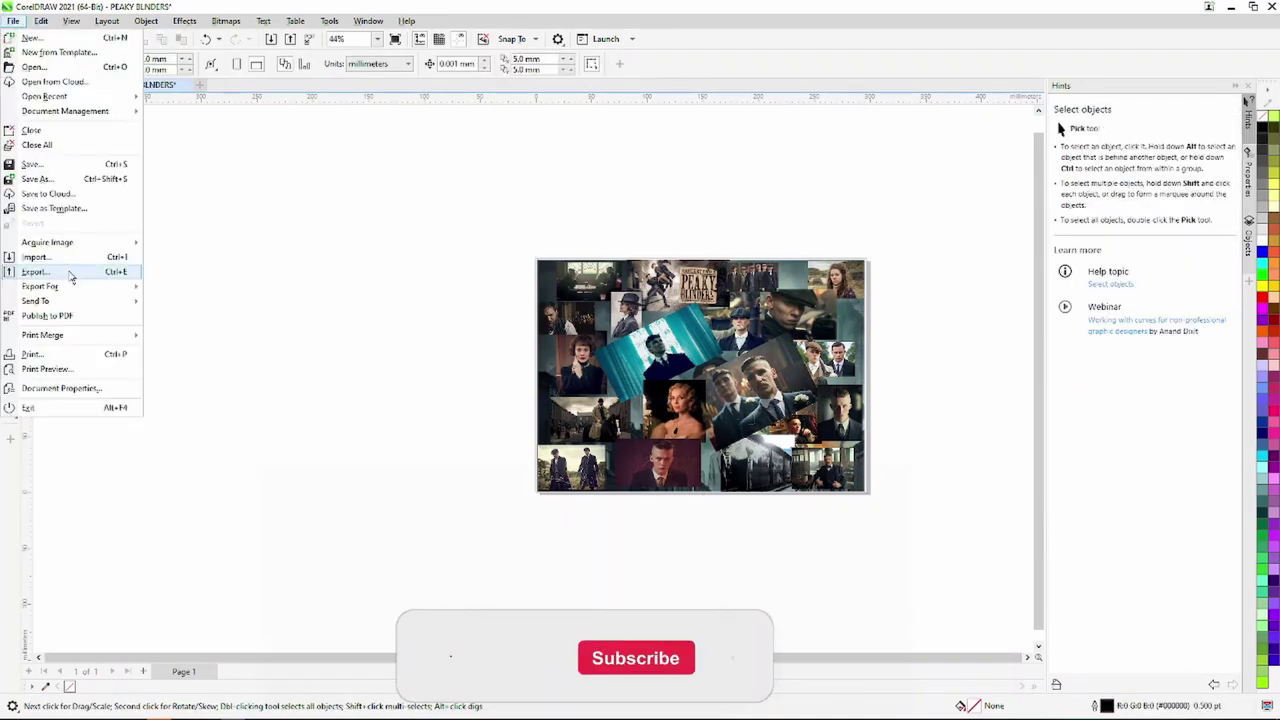
click(34, 271)
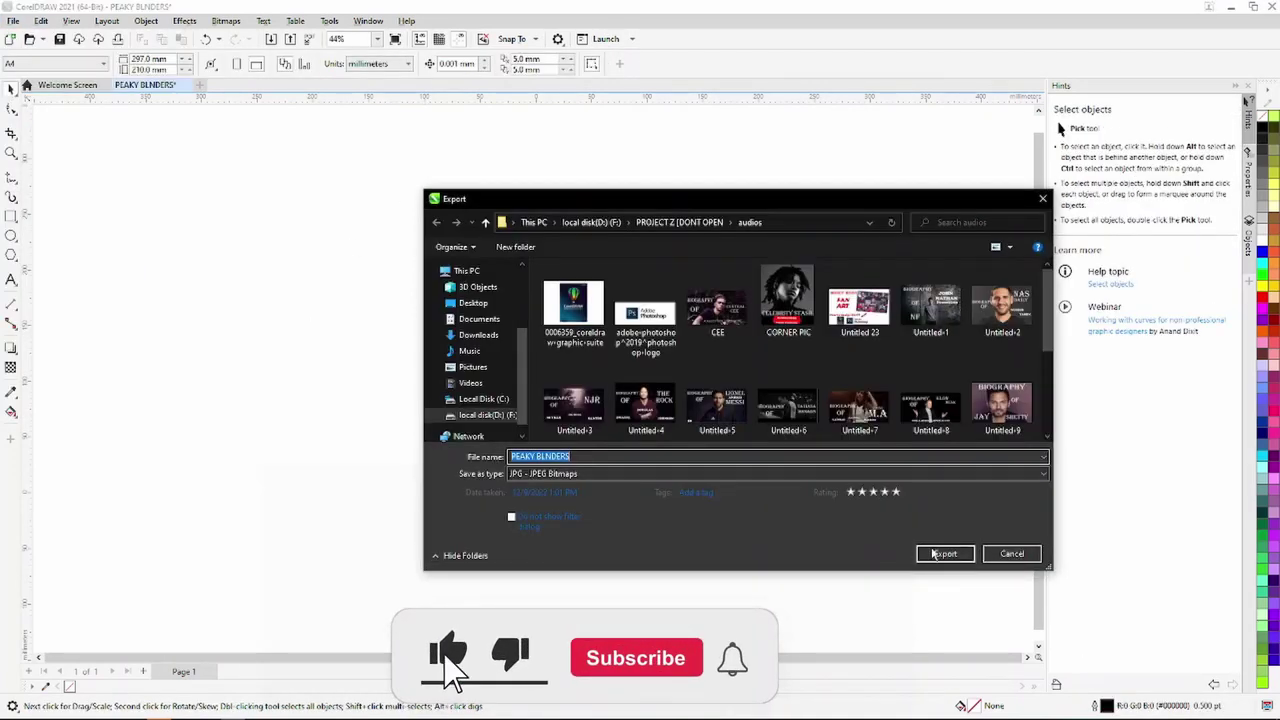
click(961, 555)
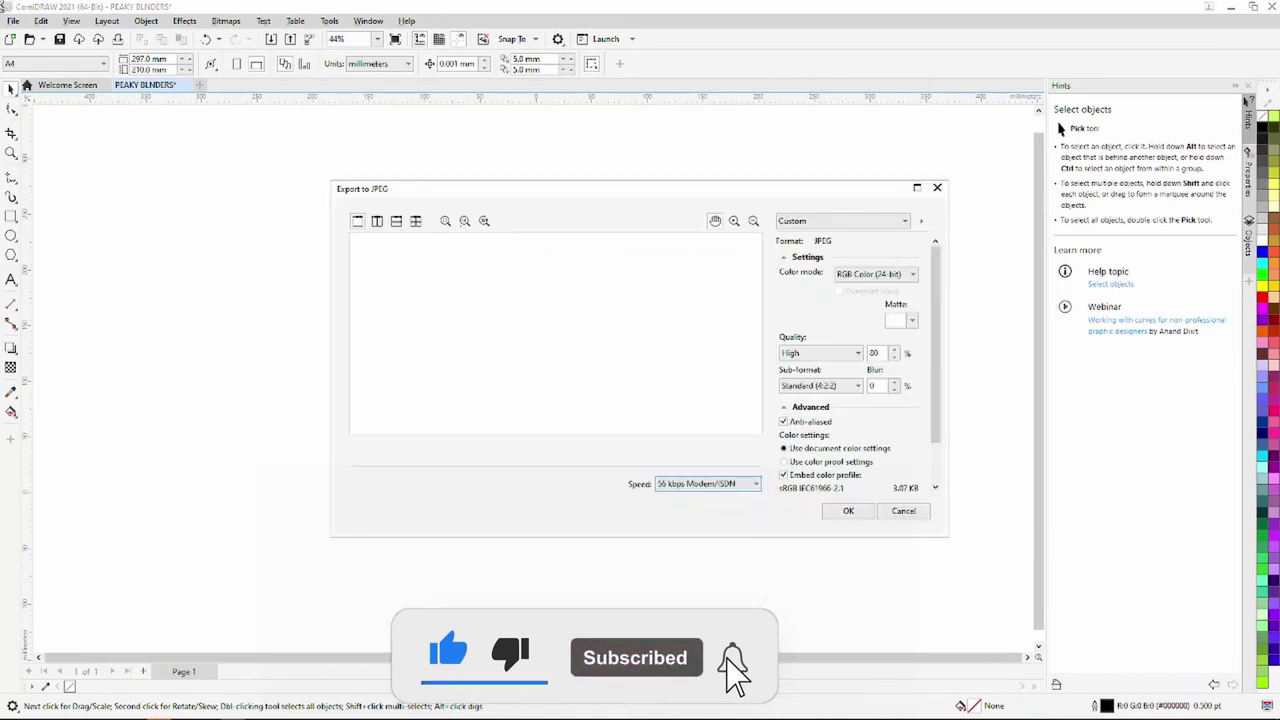
click(848, 511)
Zoom in and out around the collage to inspect the finished result.
scroll(750, 430, up, 2)
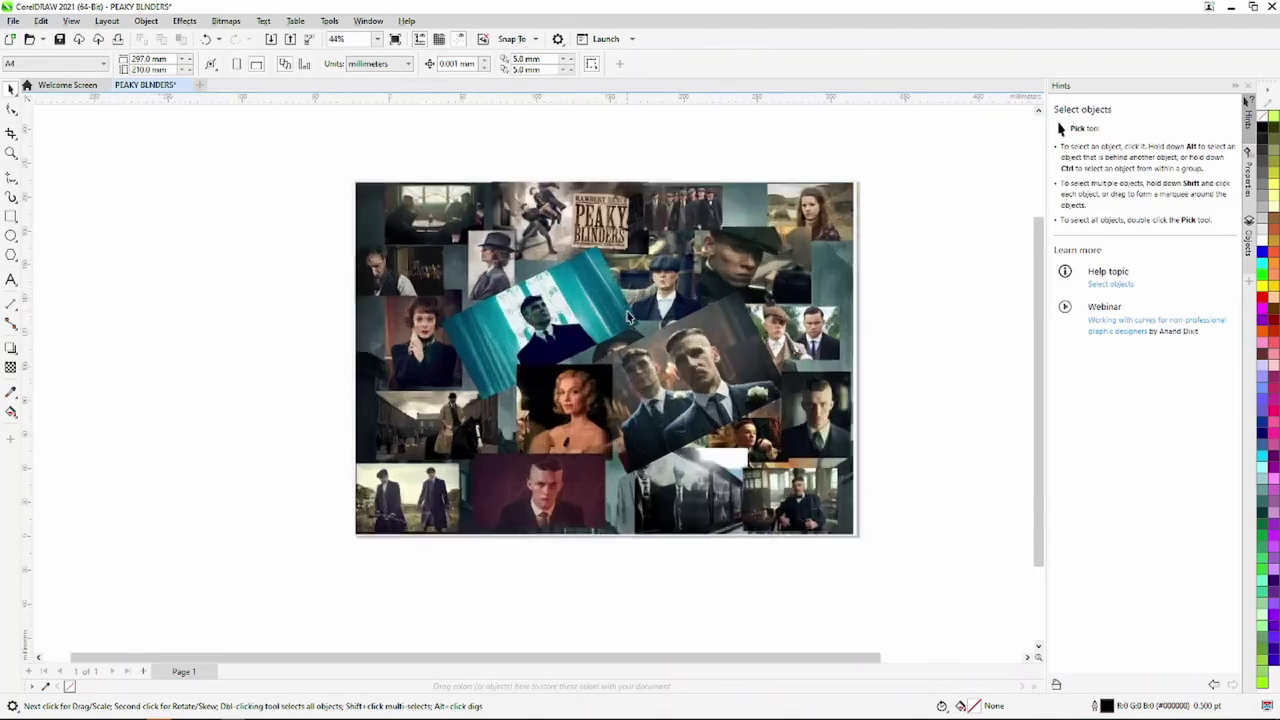
scroll(648, 336, up, 3)
scroll(648, 336, down, 4)
scroll(648, 336, up, 6)
scroll(648, 336, down, 3)
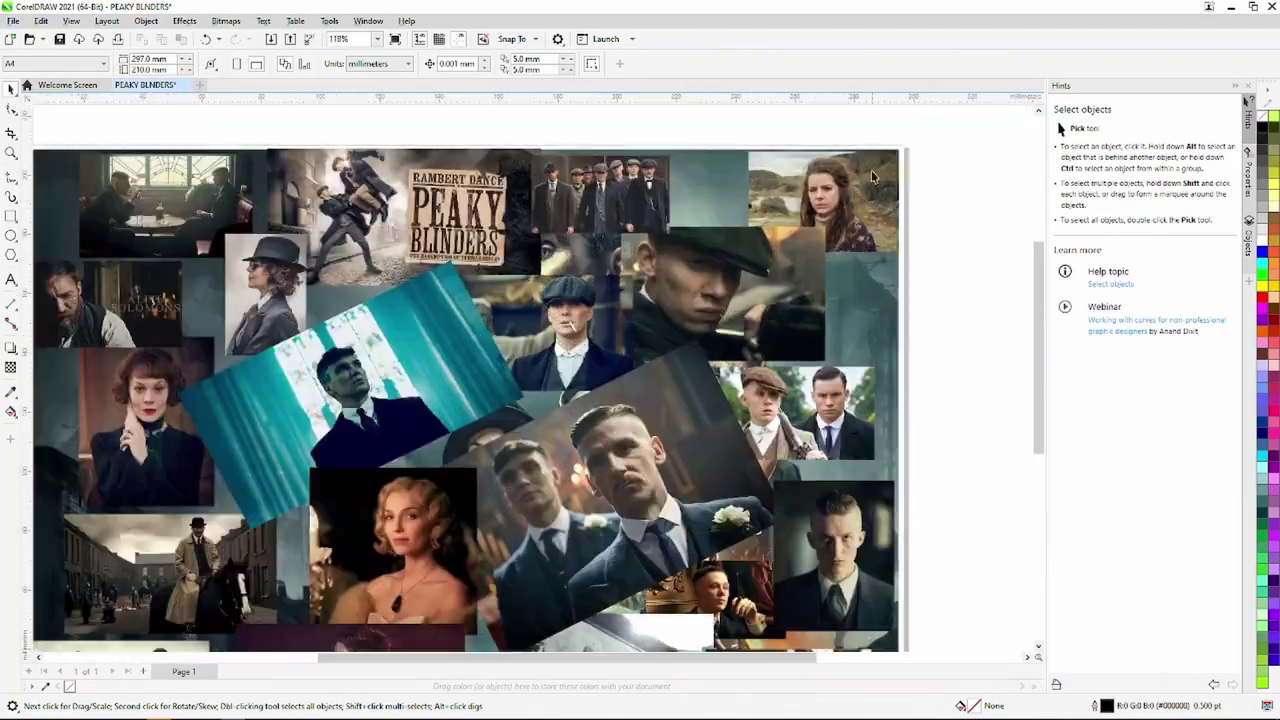
scroll(600, 380, down, 1)
scroll(360, 250, up, 4)
scroll(456, 541, down, 2)
scroll(456, 541, up, 2)
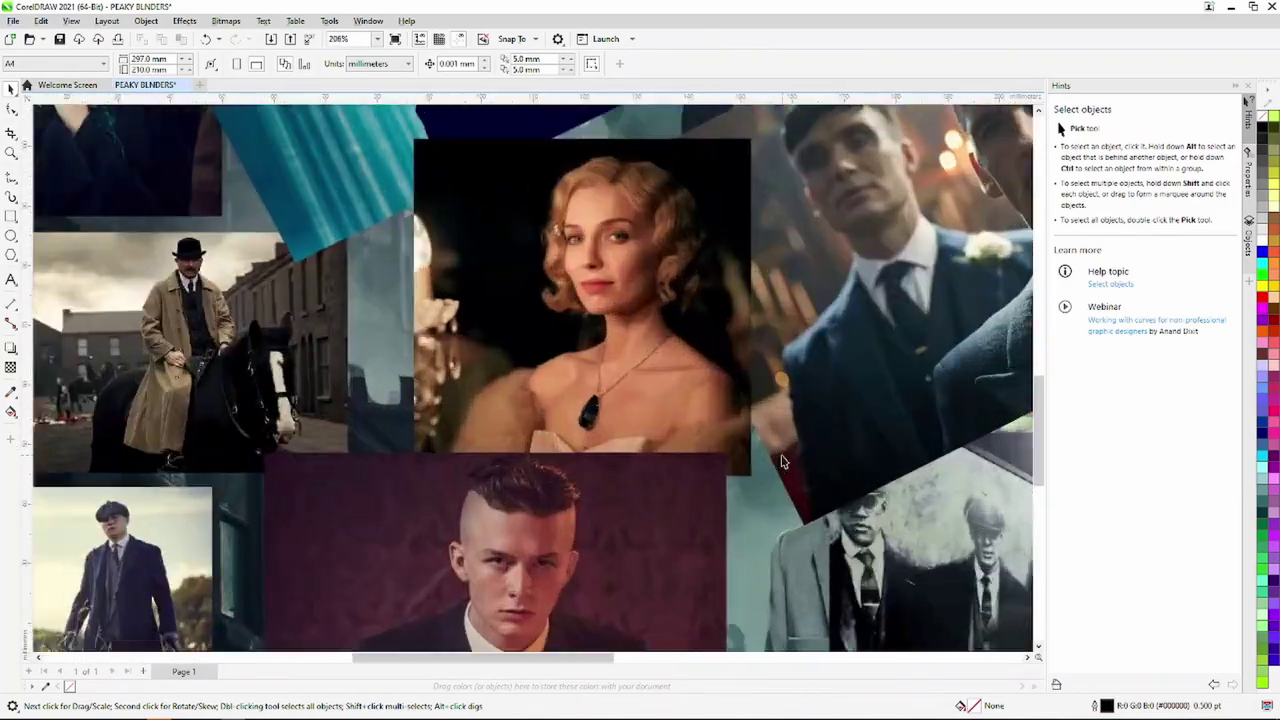
scroll(974, 449, down, 4)
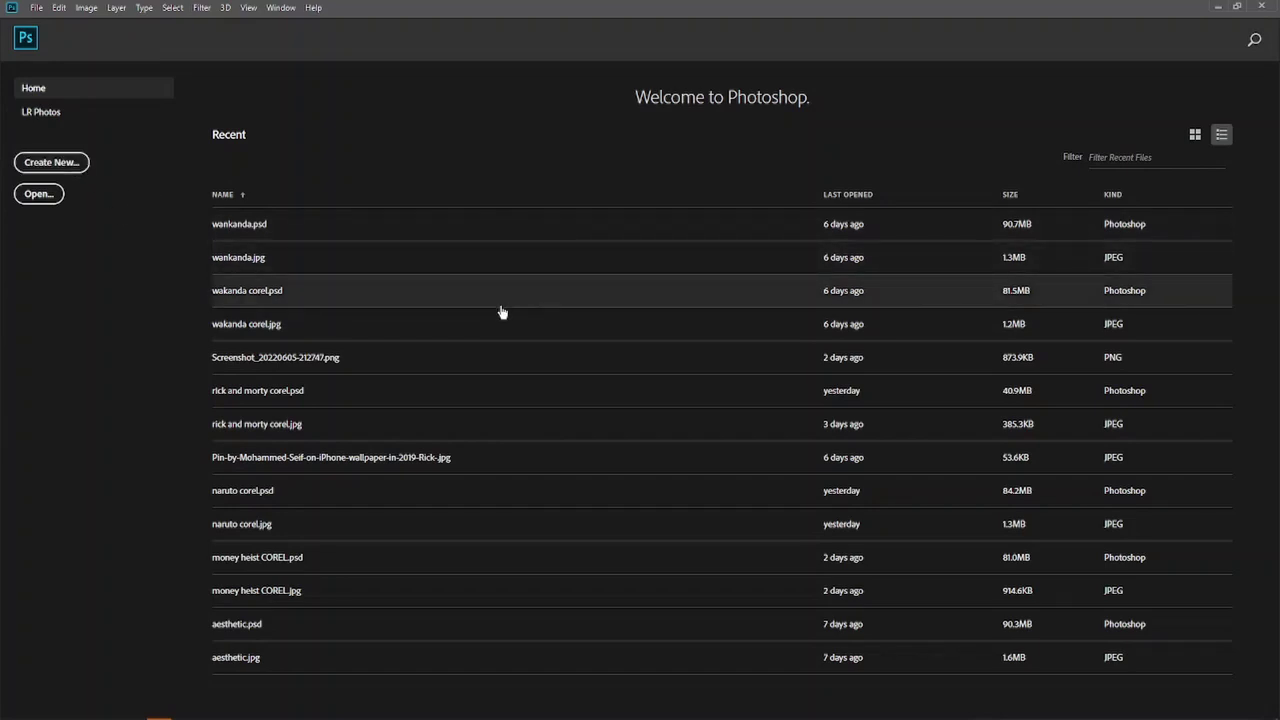
Create a white 1920×1080 px, 72 ppi document named PEAKY BLNDERS.
key(ctrl+n)
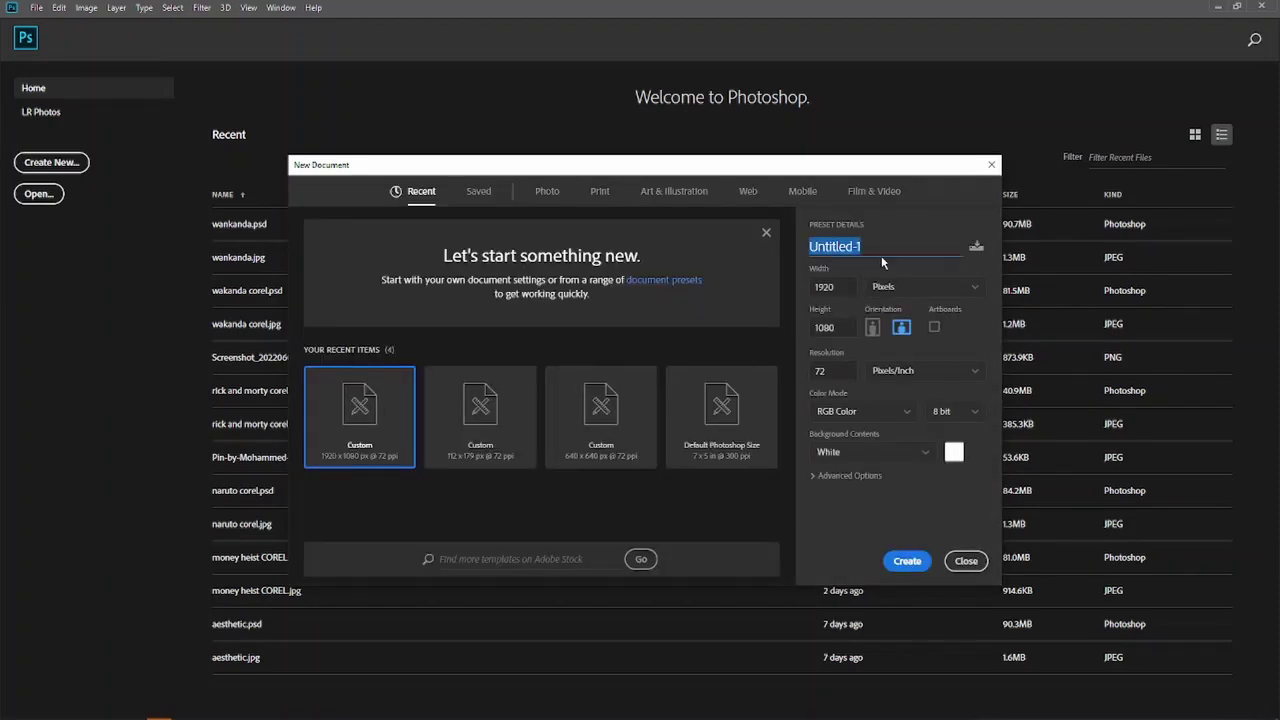
text(PE)
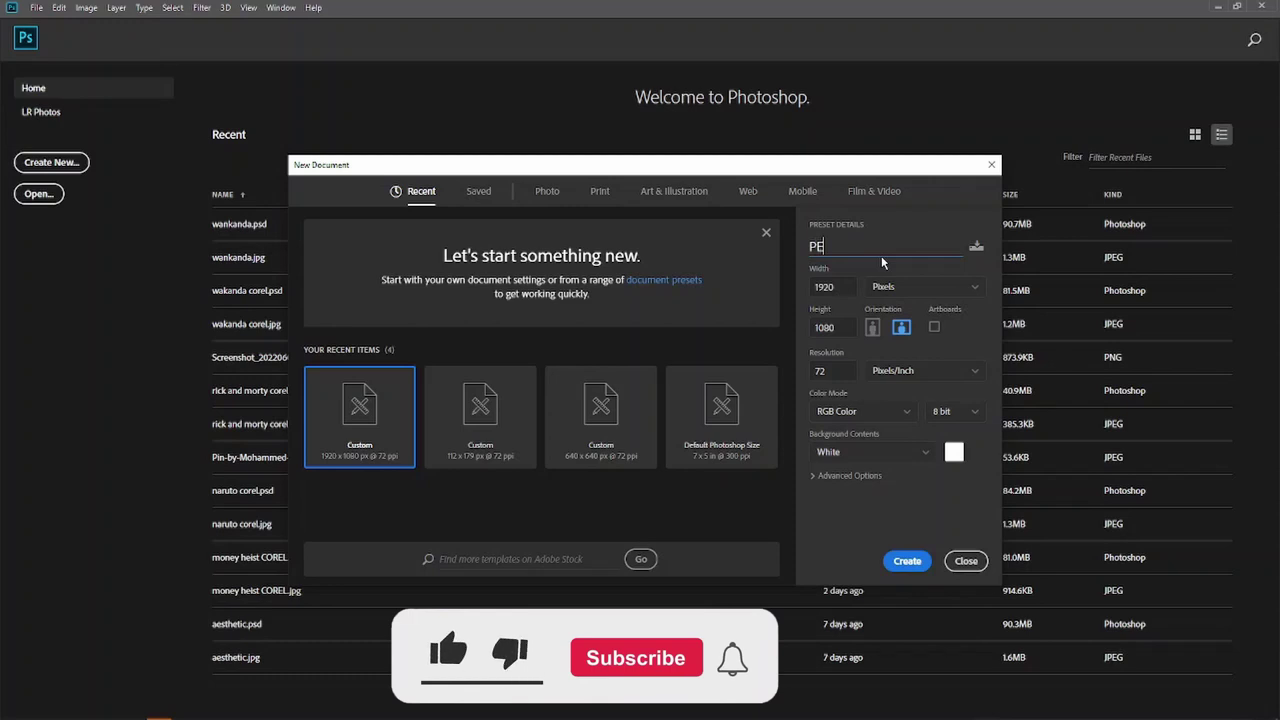
text(AKY BLNDERS)
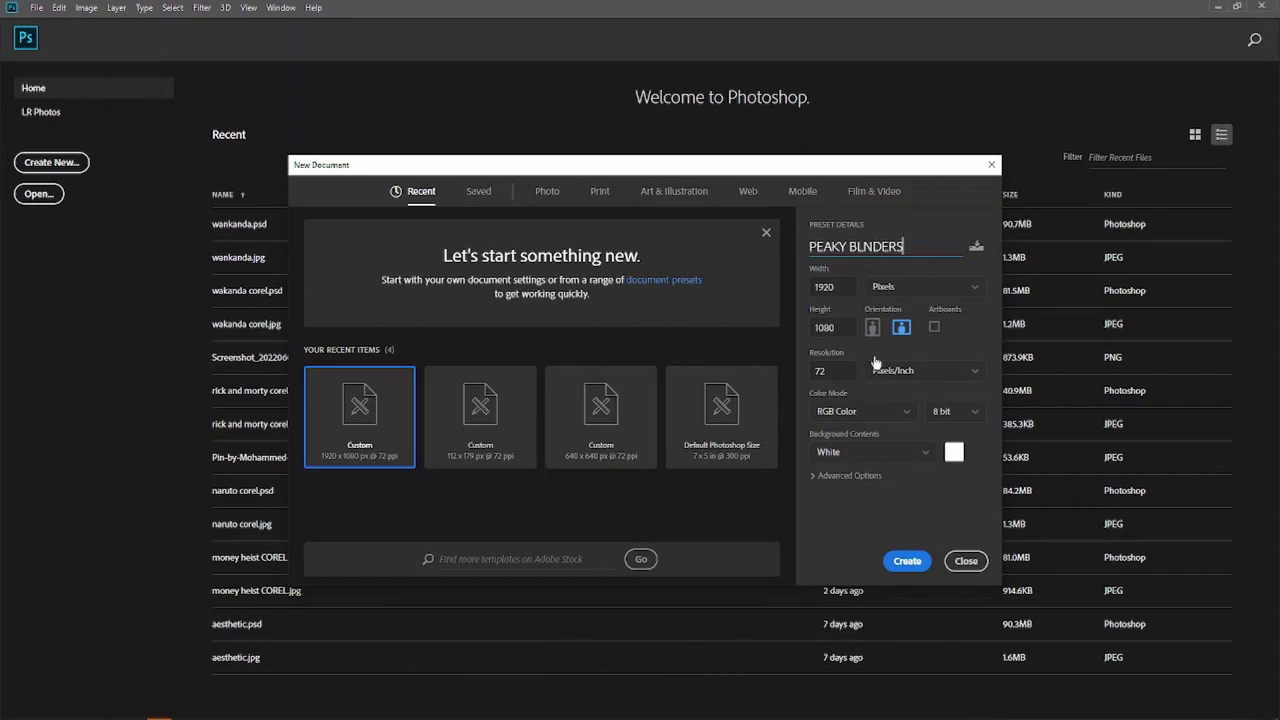
click(907, 561)
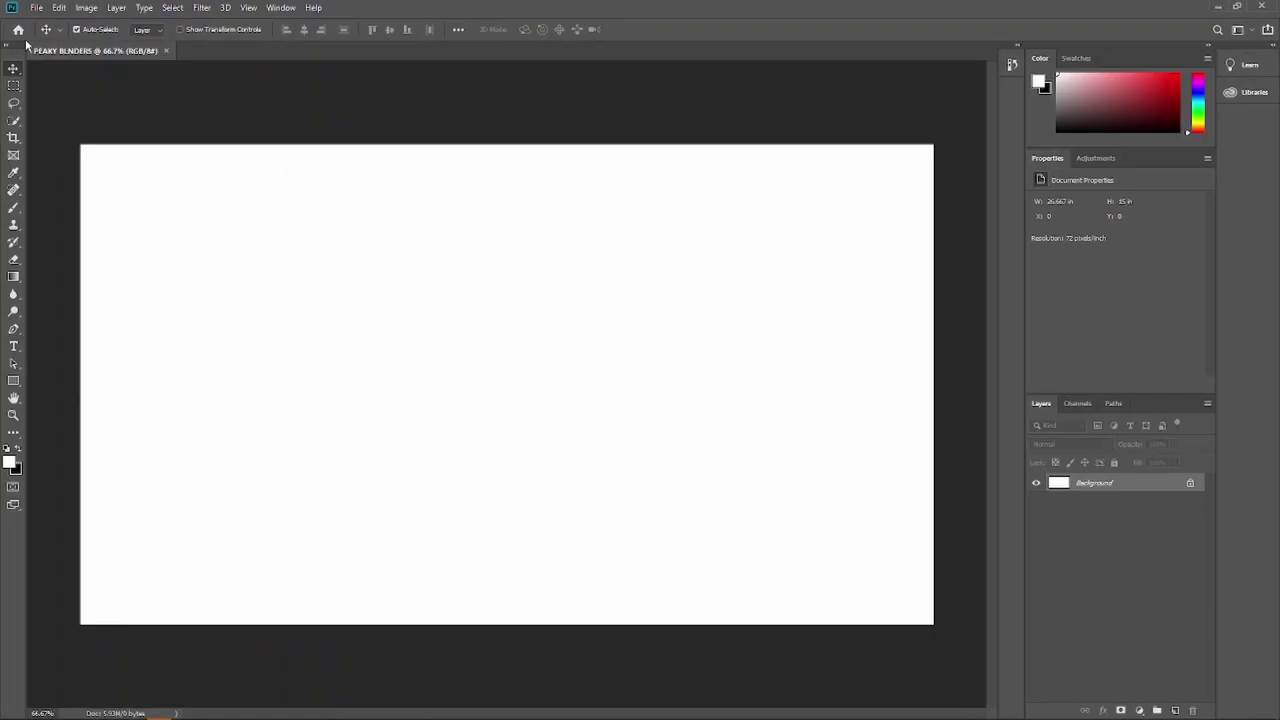
Open PEAKY BLNDERS.jpg from the peaky blinders folder under Z FILES.
click(36, 9)
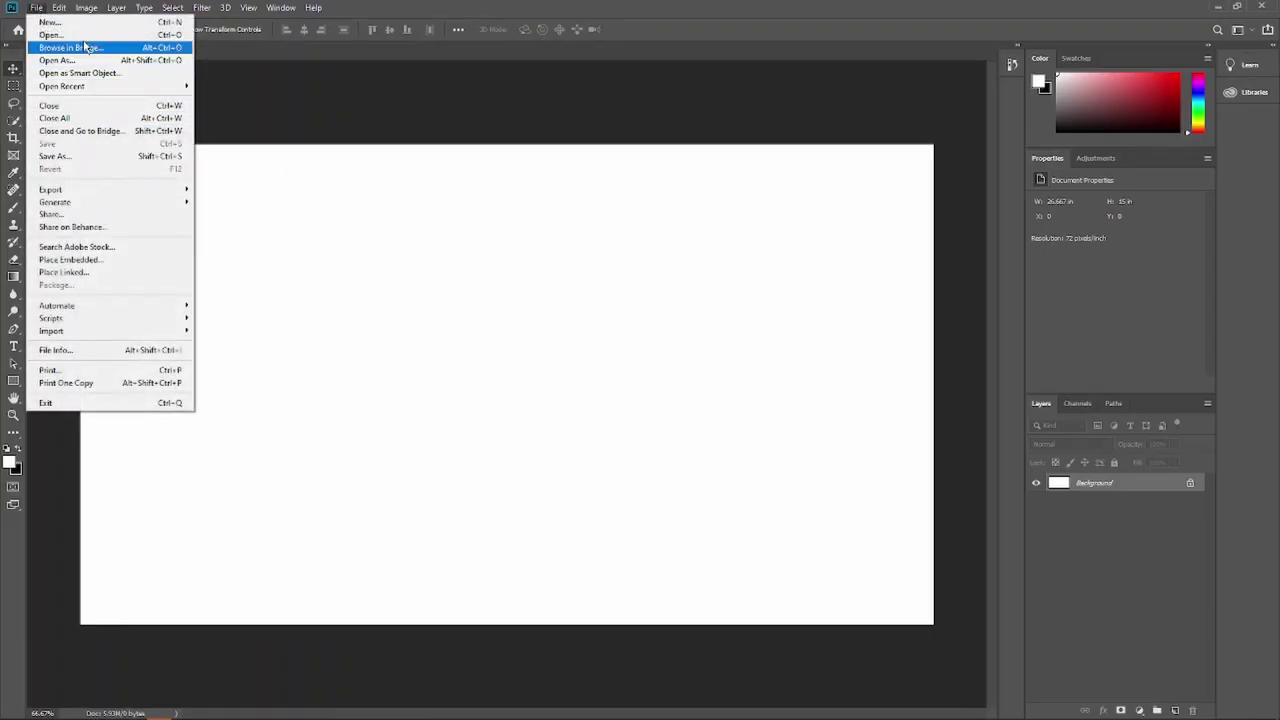
click(85, 35)
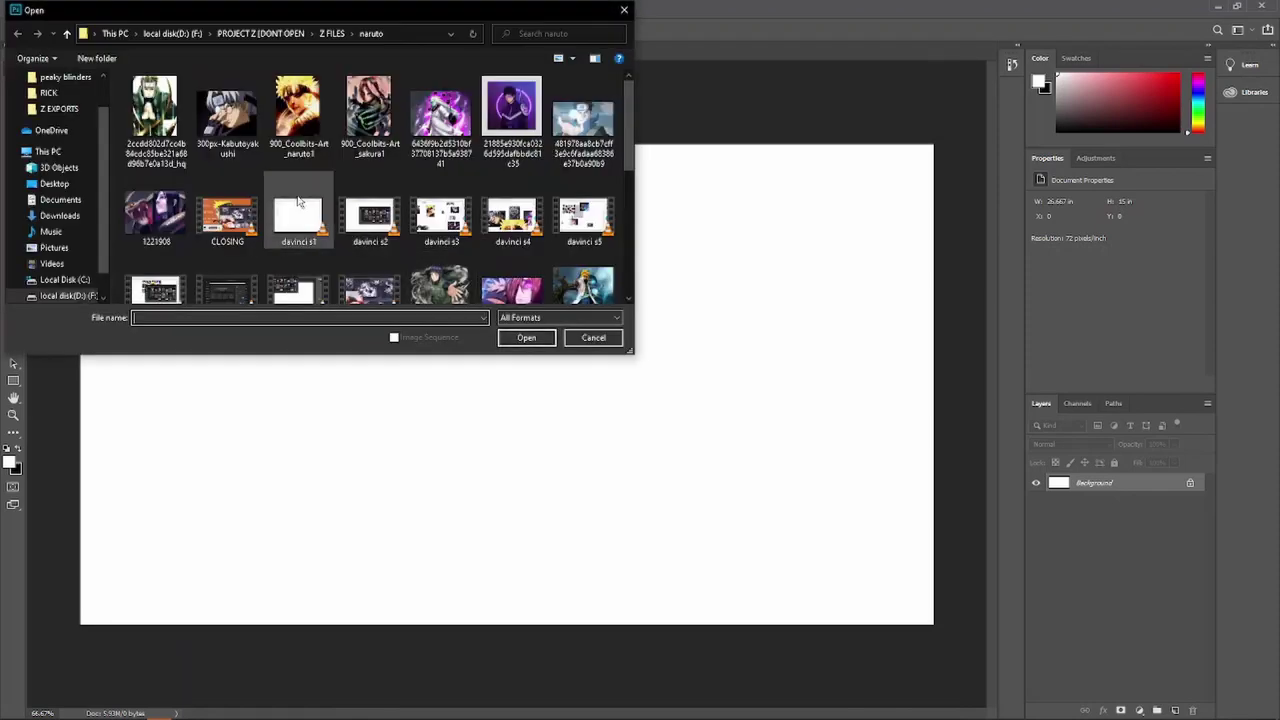
click(268, 34)
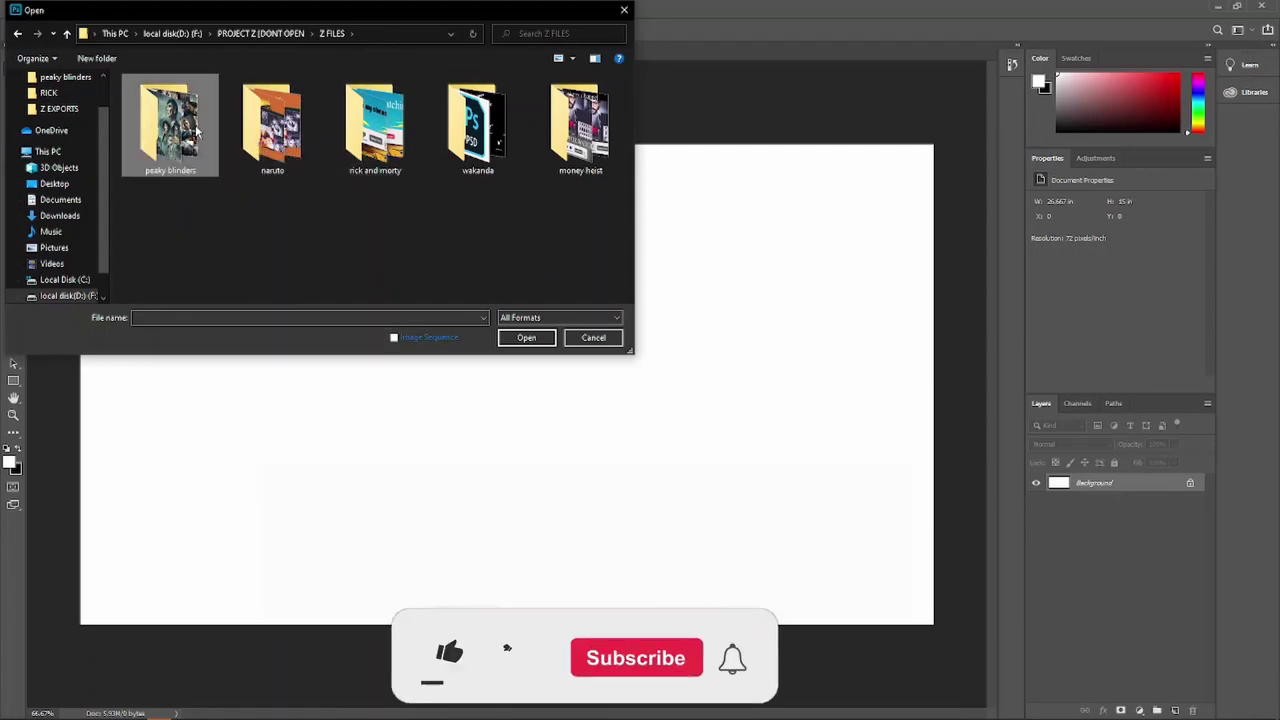
double_click(168, 125)
scroll(281, 176, down, 5)
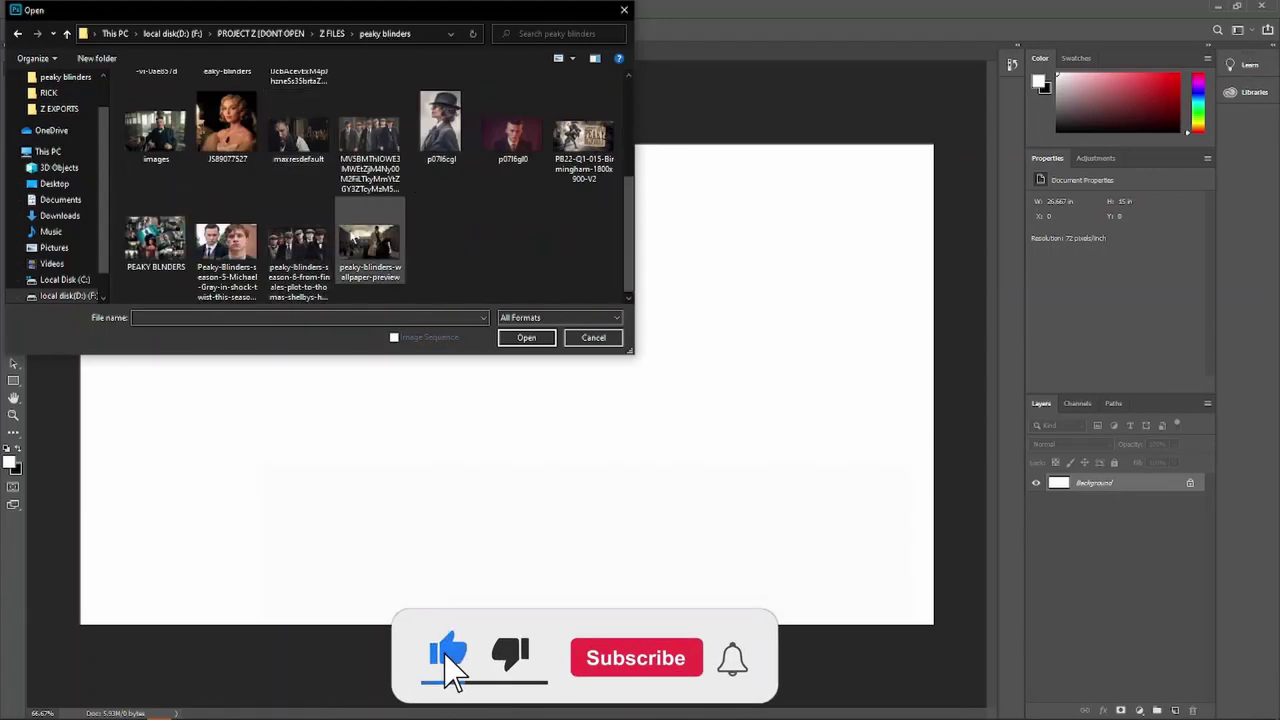
scroll(352, 236, up, 3)
scroll(352, 236, down, 1)
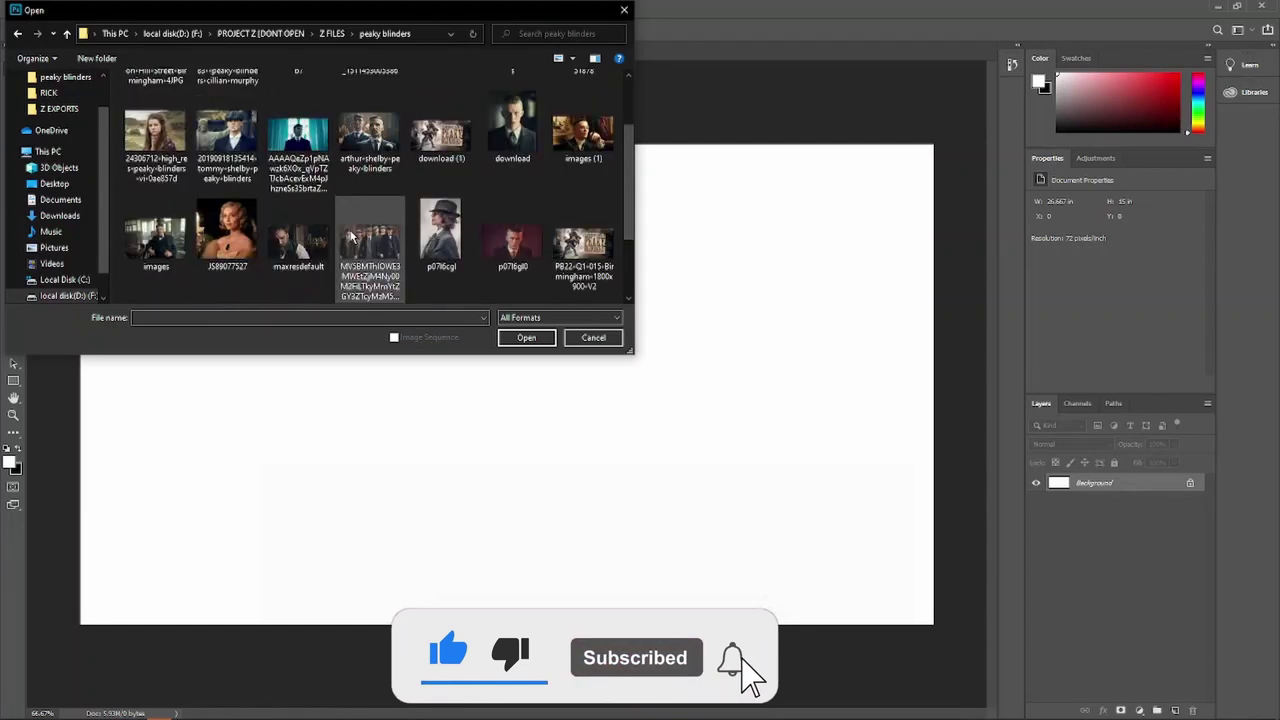
scroll(352, 236, down, 1)
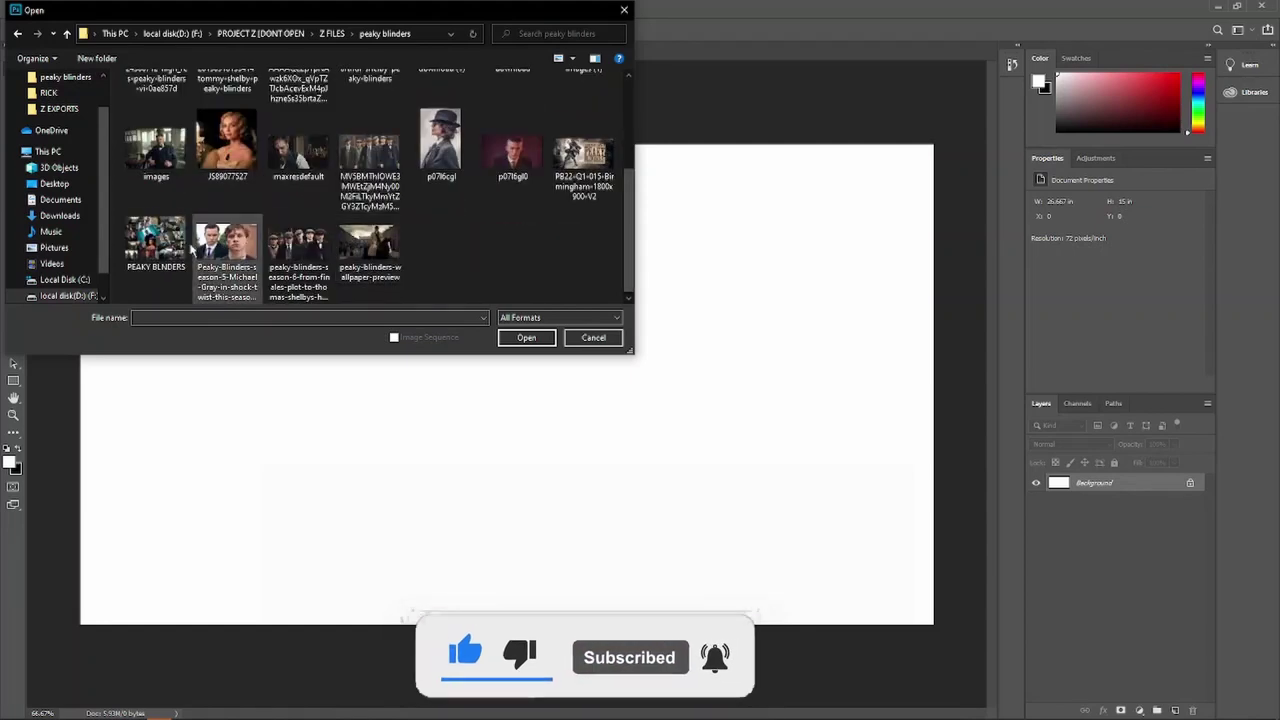
click(150, 255)
click(517, 340)
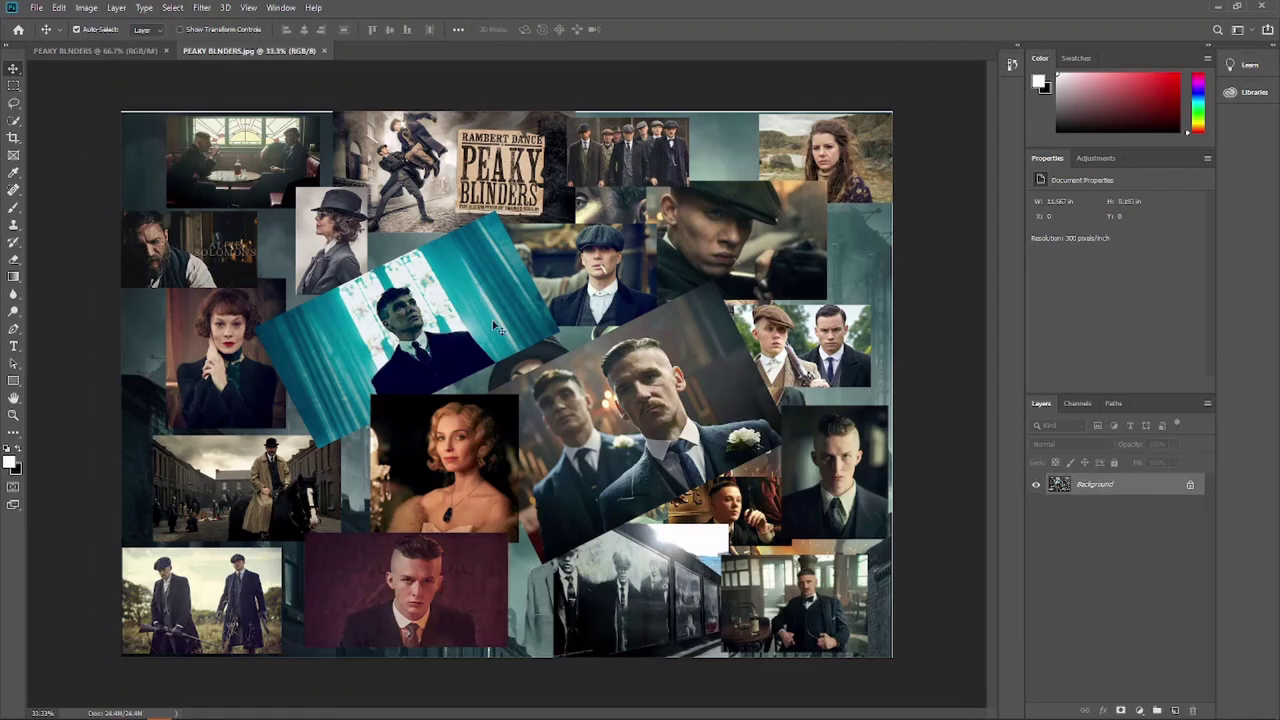
Unlock the Background layer and convert Layer 0 to a smart object.
click(1189, 485)
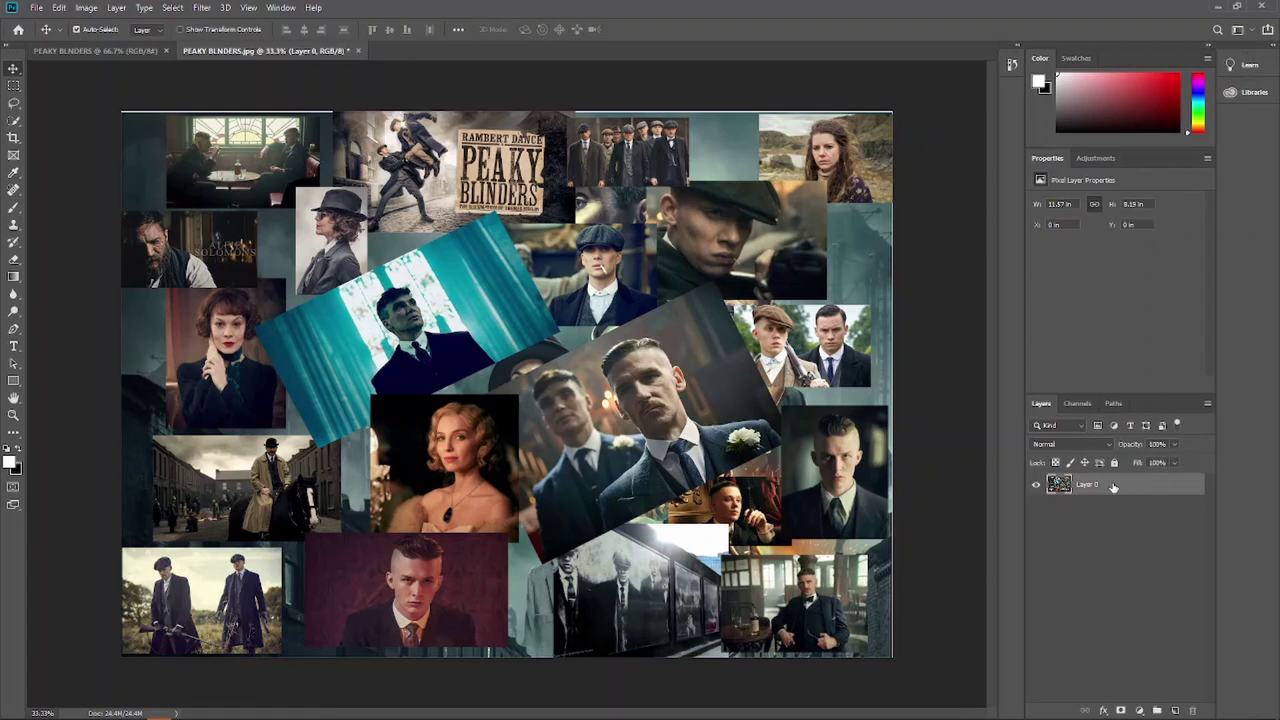
right_click(1113, 486)
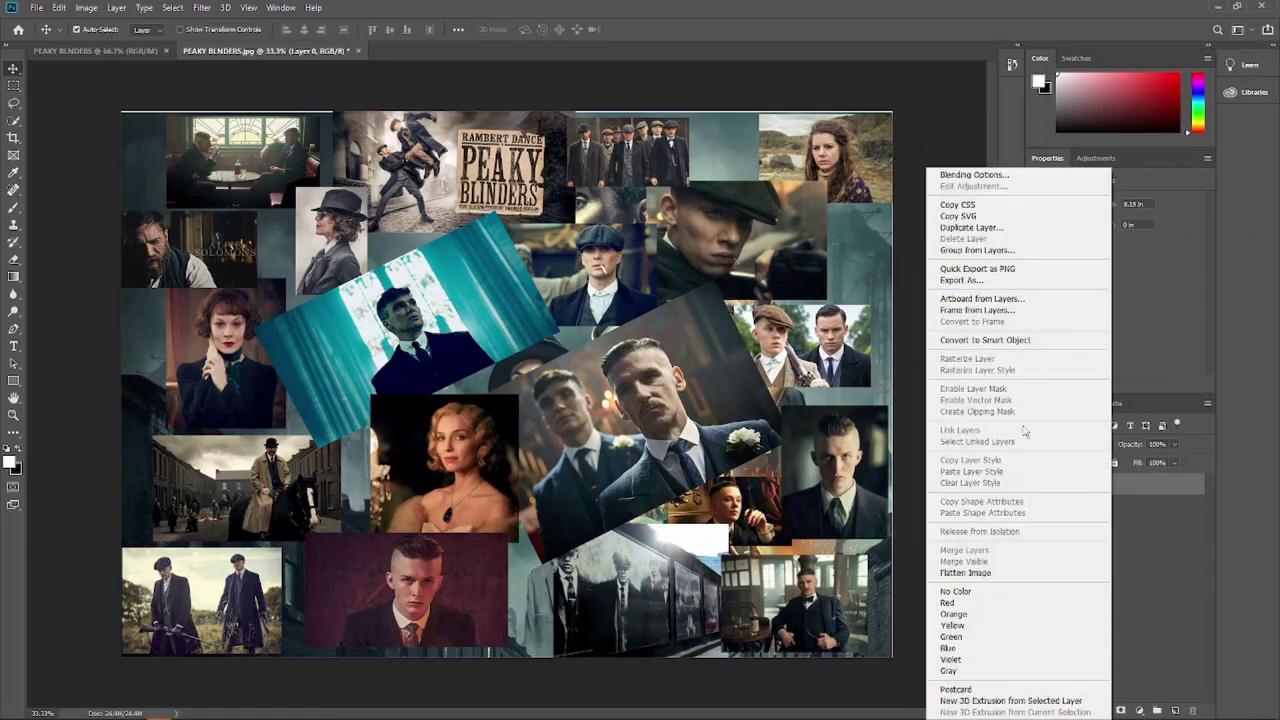
click(1004, 342)
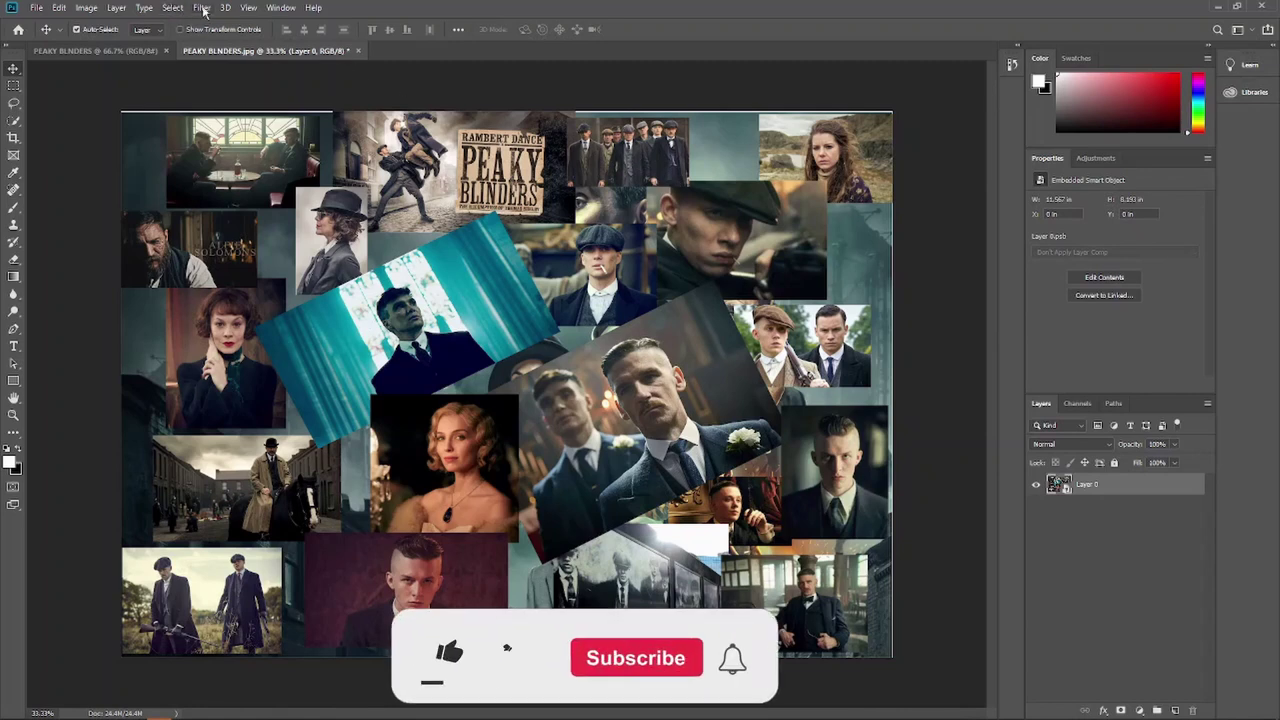
Apply a Camera Raw Filter using settings loaded from the my filters.xmp preset.
click(202, 8)
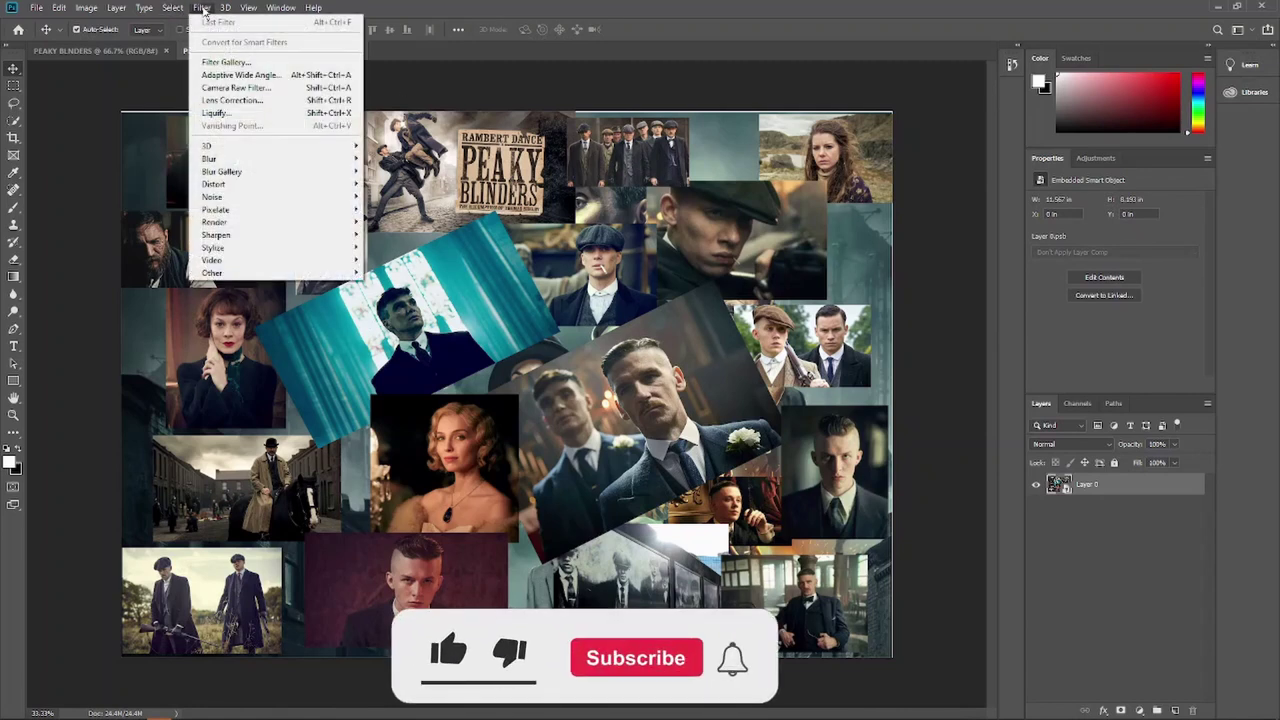
click(270, 90)
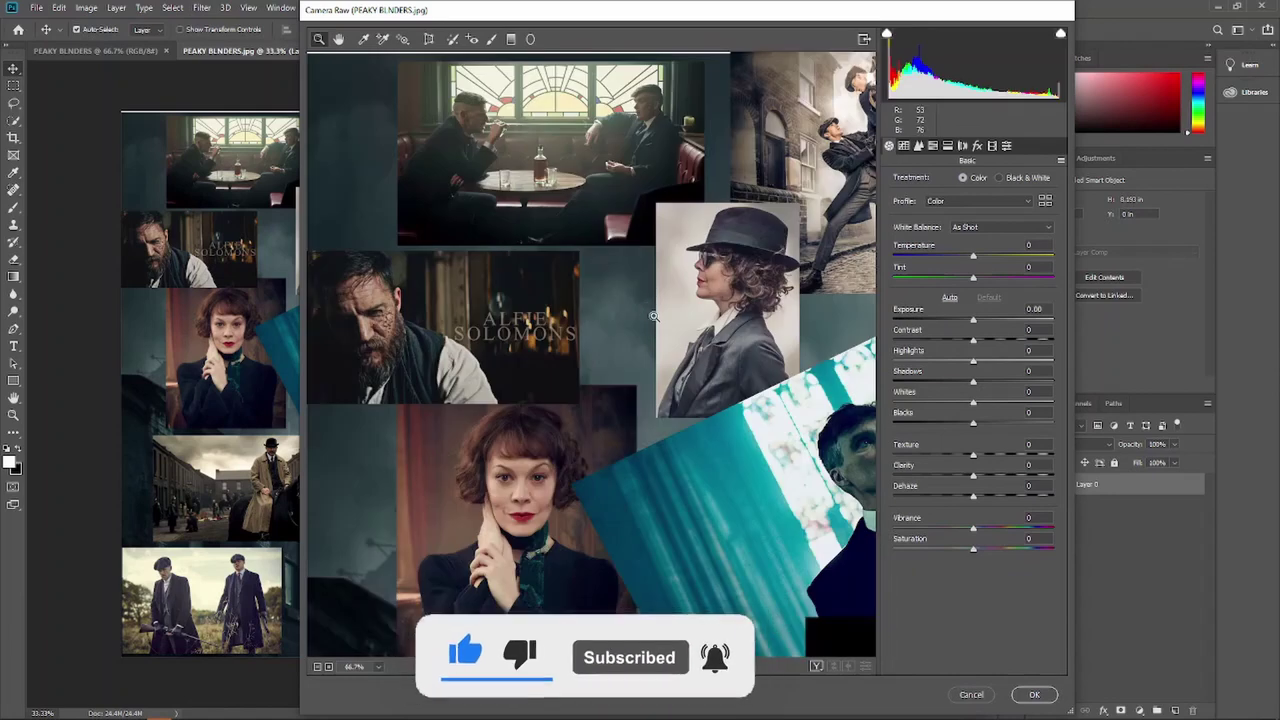
scroll(650, 314, down, 1)
scroll(653, 316, down, 1)
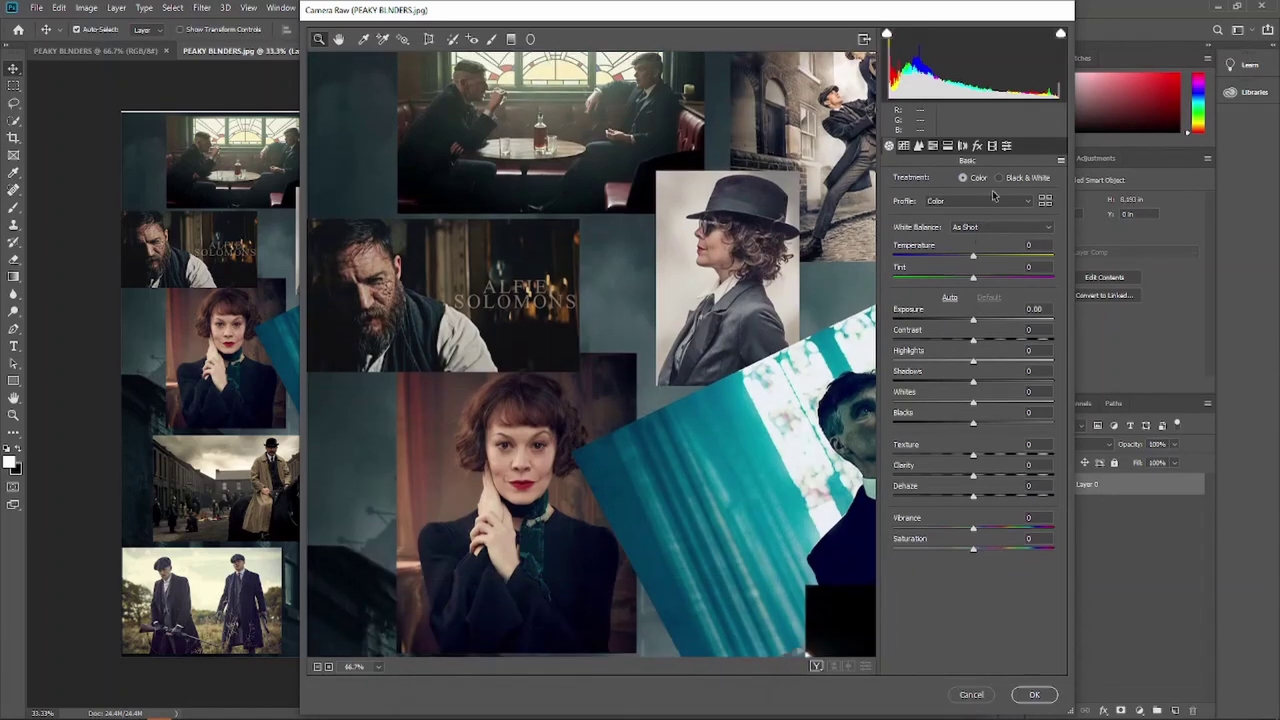
click(1061, 161)
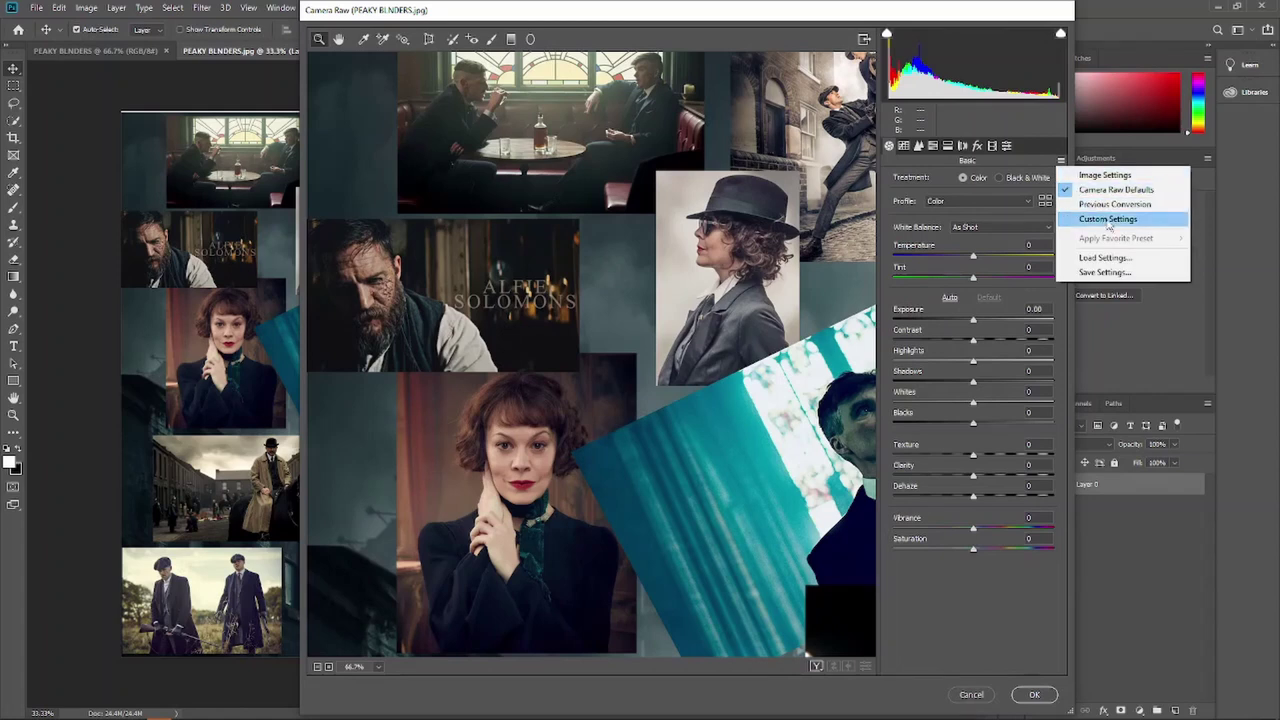
click(1118, 258)
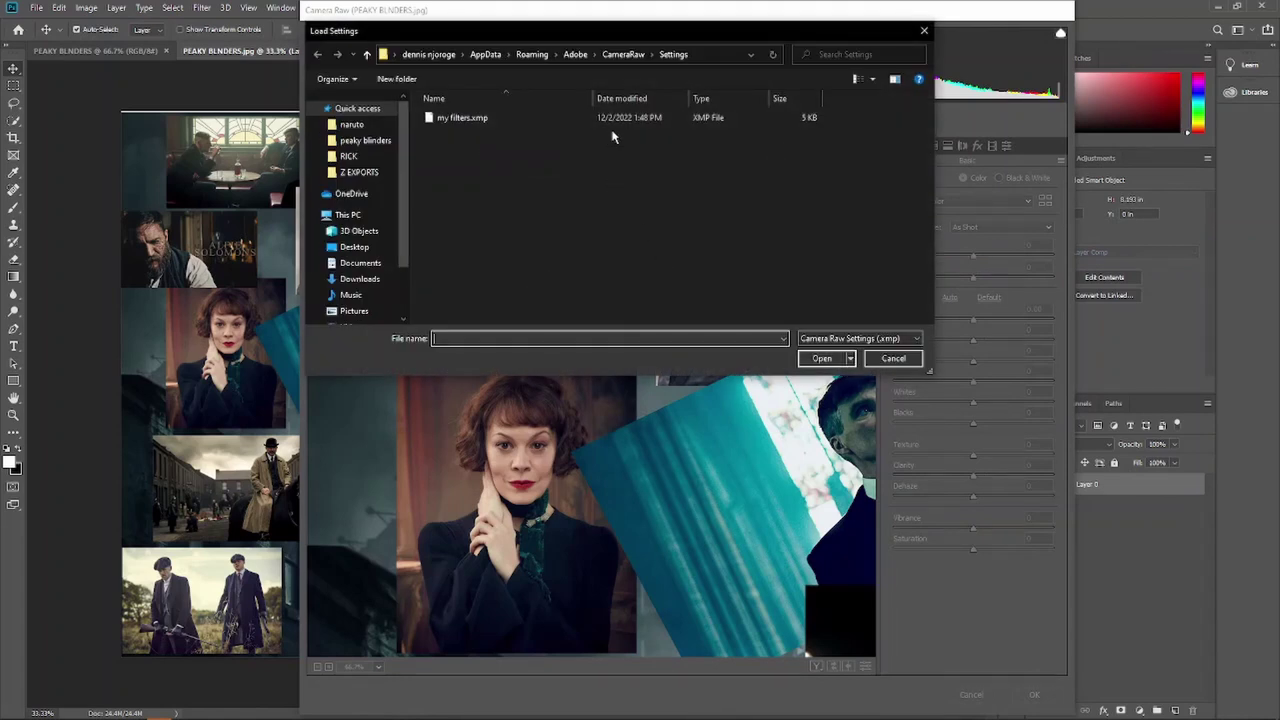
click(612, 118)
click(838, 363)
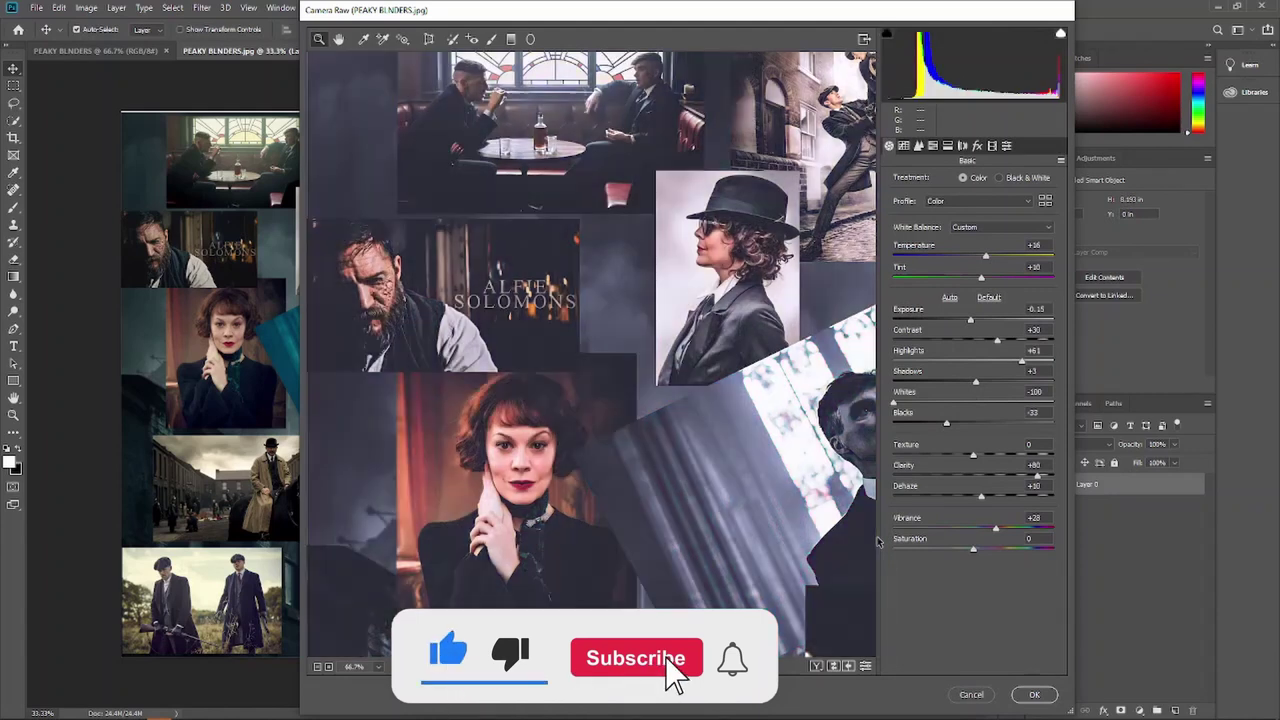
click(1035, 695)
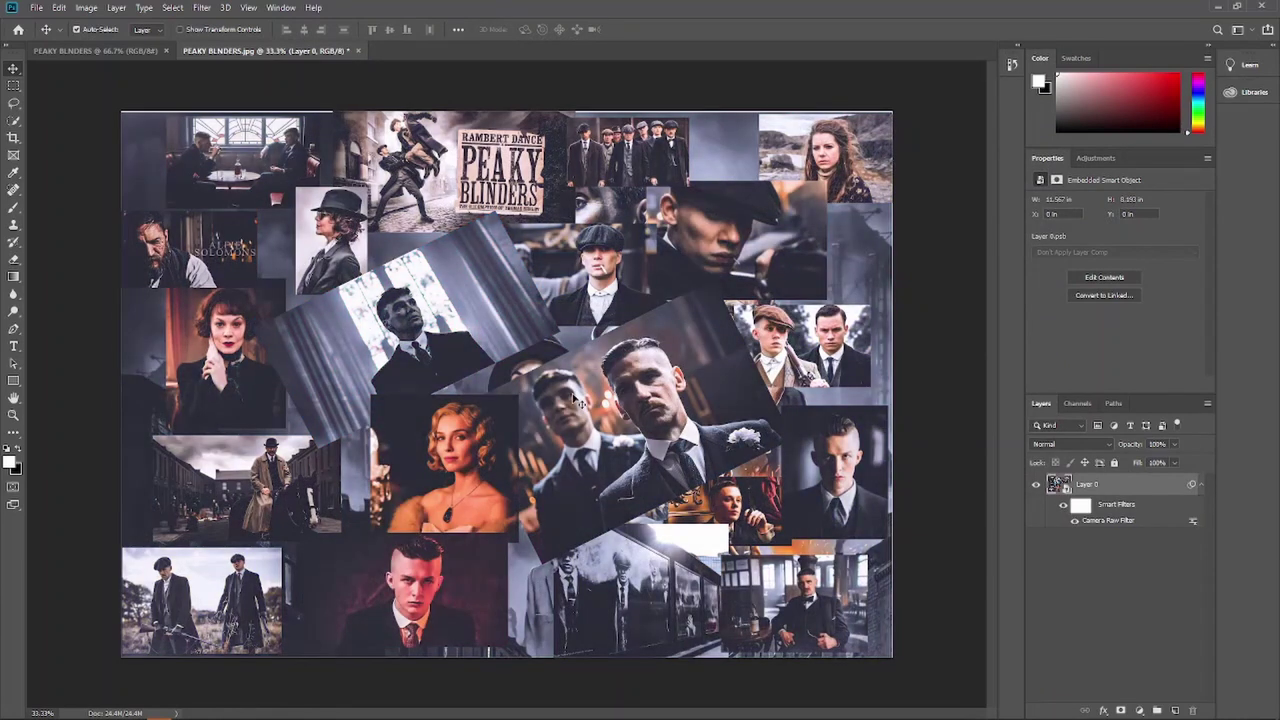
Show the graded collage full screen without panels, enlarged to about 86% zoom.
key(f)
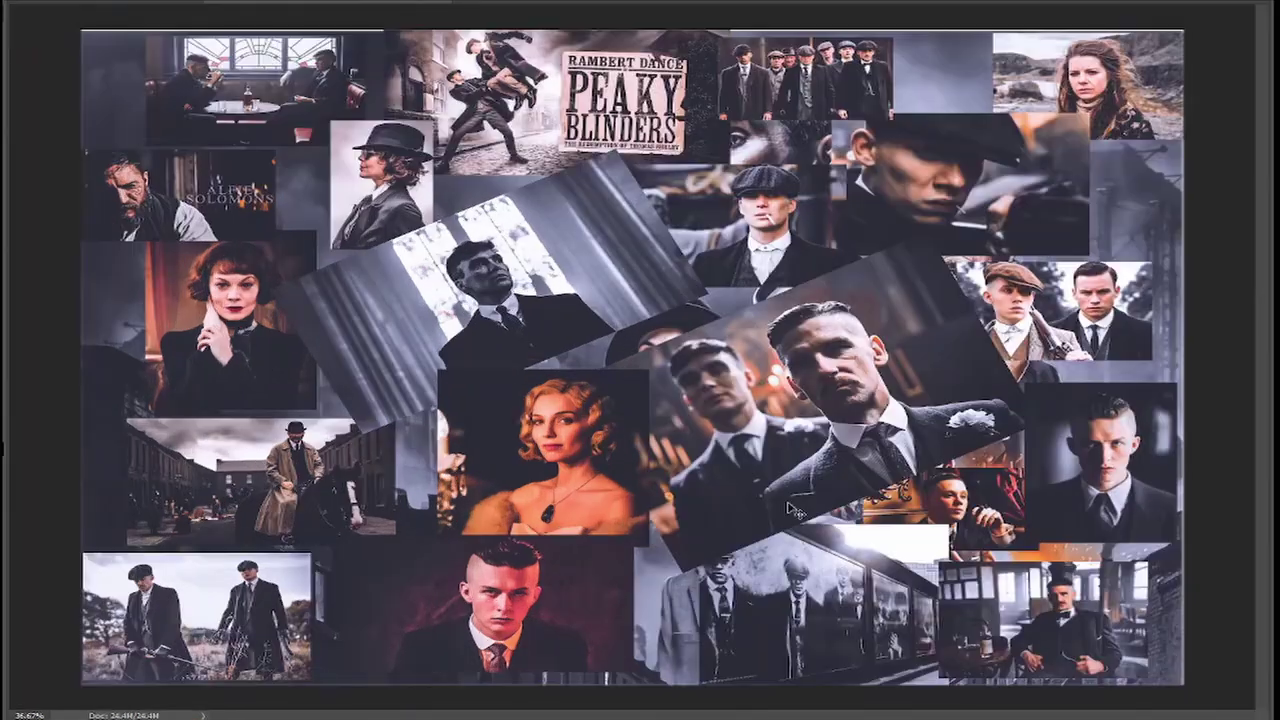
scroll(710, 295, up, 5)
scroll(710, 295, left, 2)
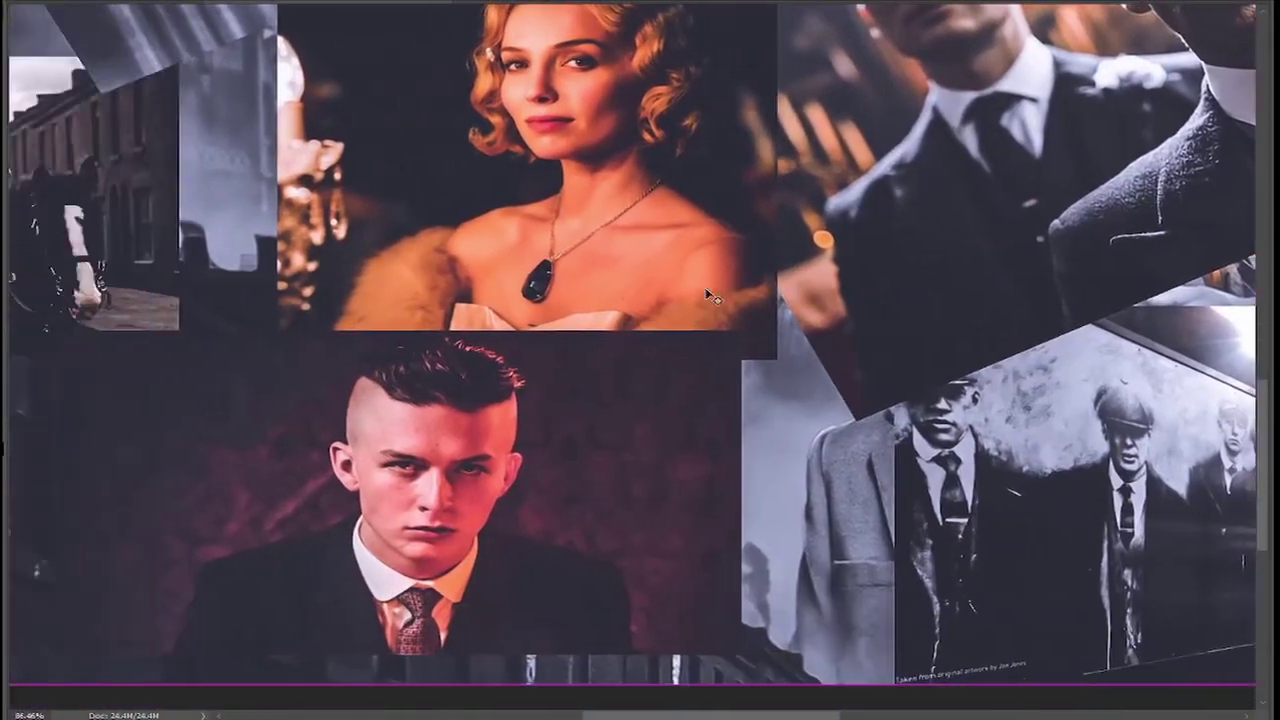
scroll(712, 297, left, 5)
scroll(716, 300, up, 5)
scroll(716, 300, up, 5)
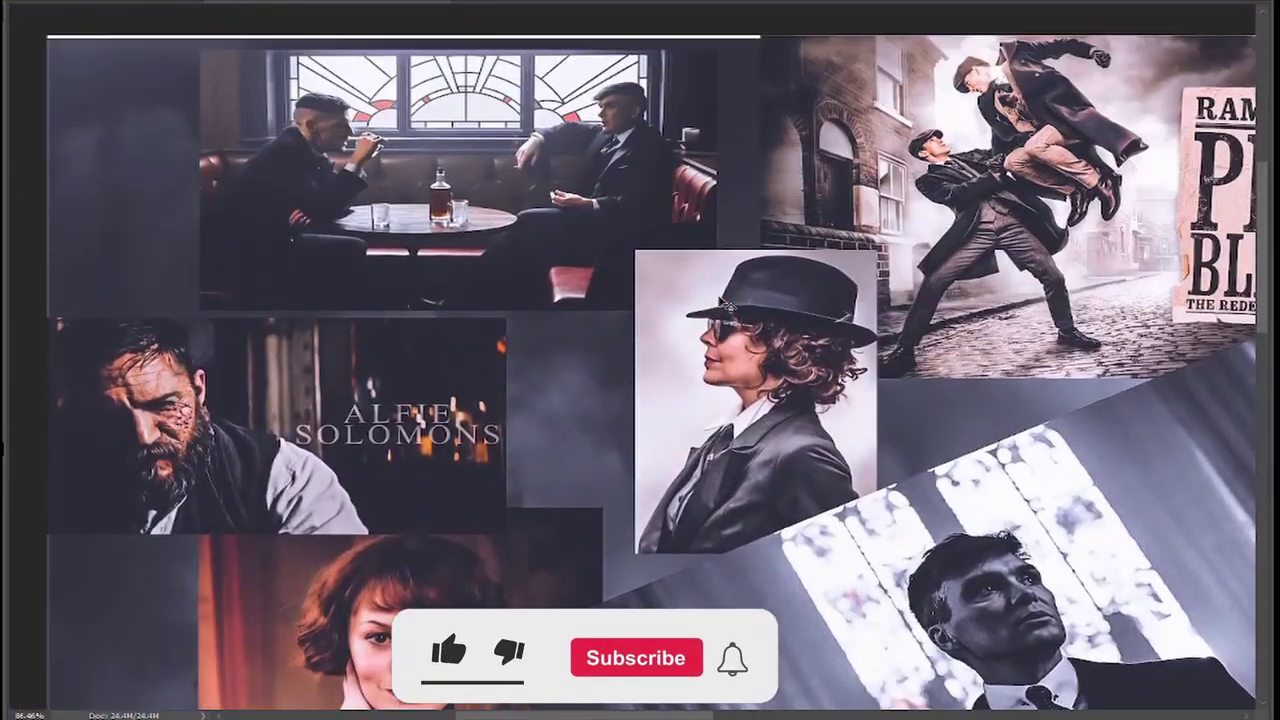
Pan across the enlarged collage to inspect the colour grade on each photo.
scroll(718, 300, right, 5)
scroll(725, 299, right, 8)
scroll(733, 297, right, 4)
scroll(739, 298, down, 10)
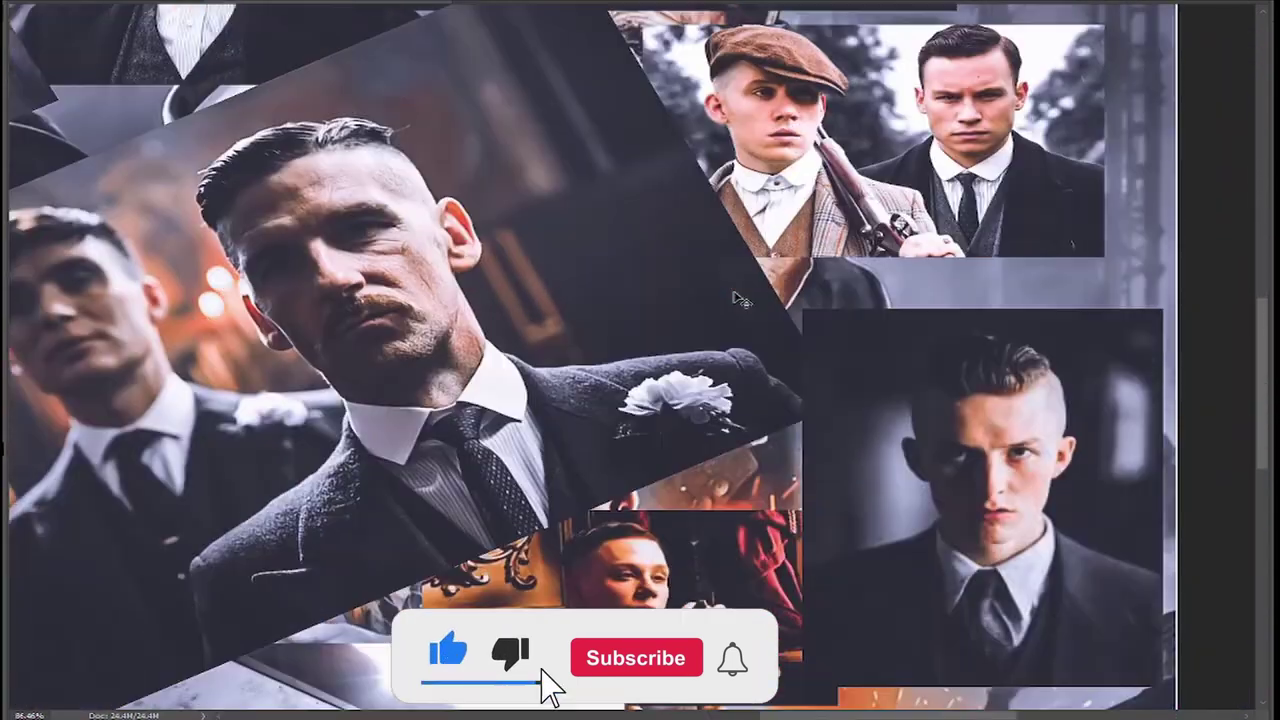
scroll(739, 298, down, 5)
scroll(739, 298, left, 8)
scroll(739, 298, left, 10)
scroll(739, 298, left, 3)
scroll(739, 298, down, 1)
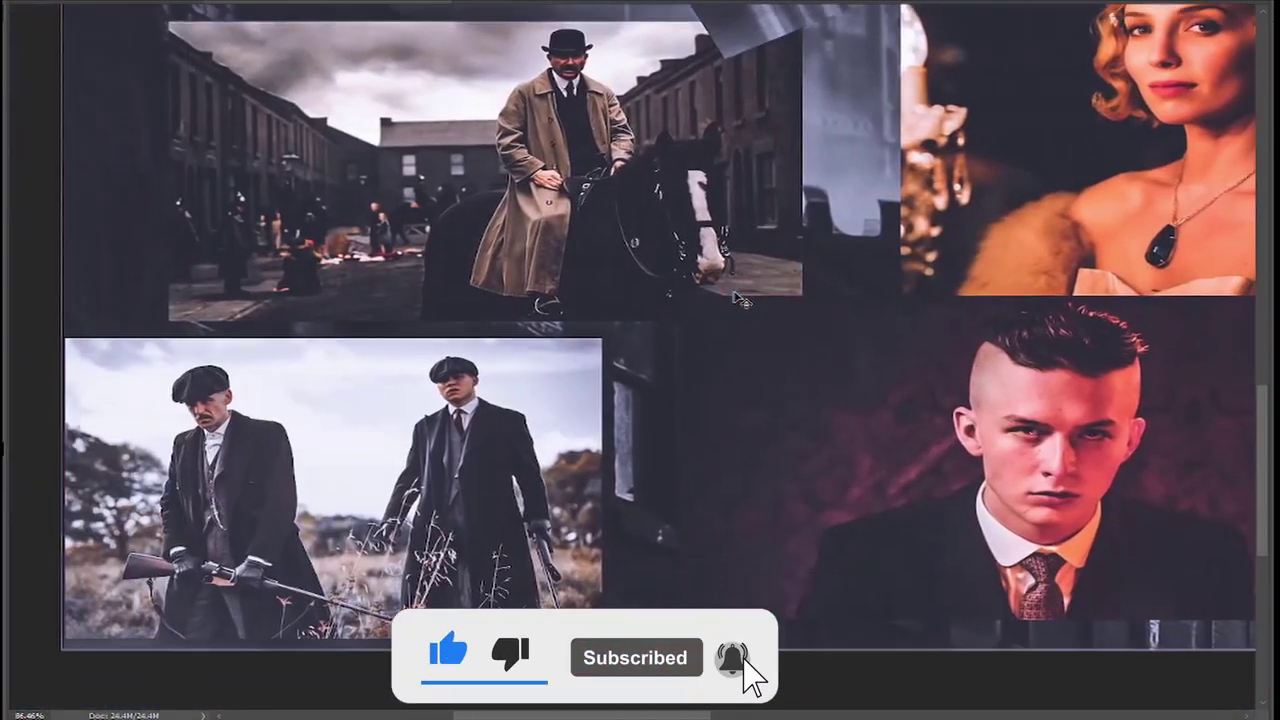
scroll(739, 298, up, 8)
scroll(739, 298, right, 3)
scroll(740, 299, right, 6)
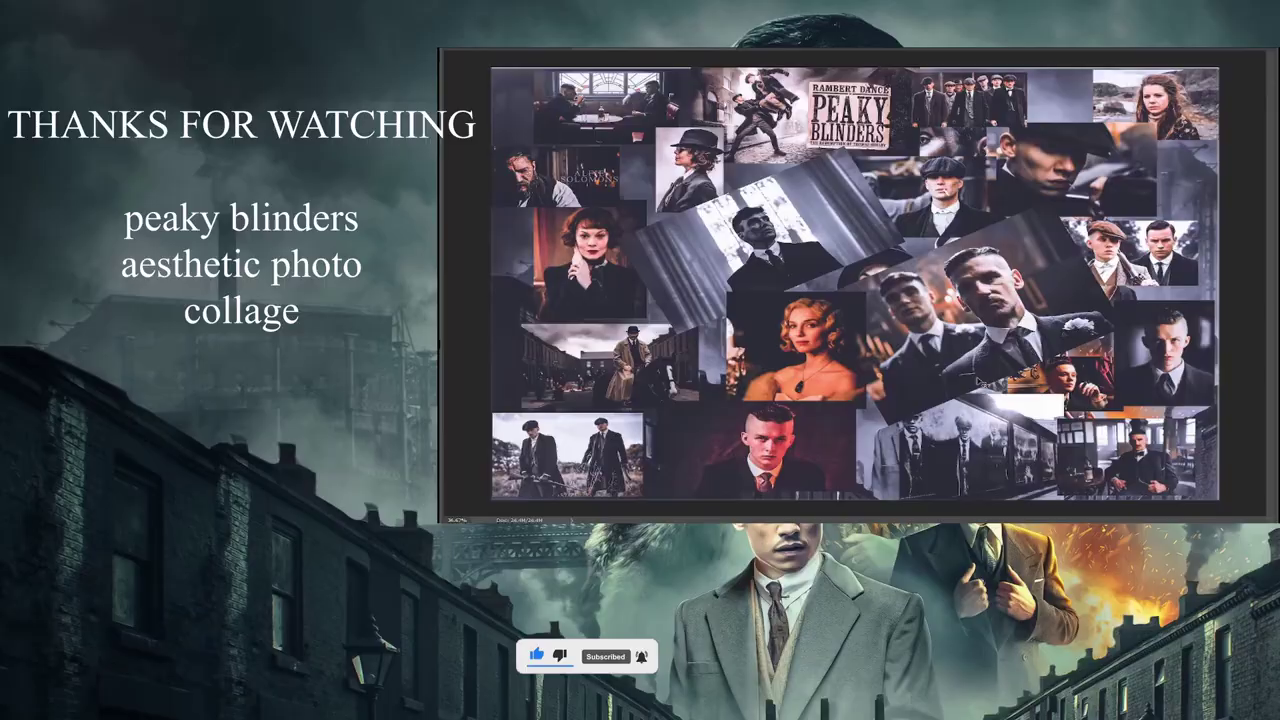